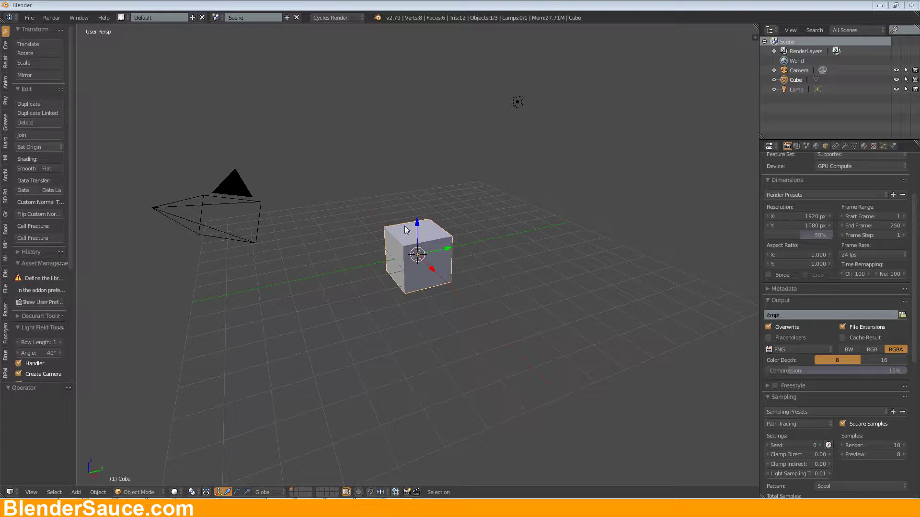
# Delete the default cube from the scene
pyautogui.moveTo(411, 230); pyautogui.dragTo(432, 252, button='middle')
pyautogui.scroll(3, 433, 252)
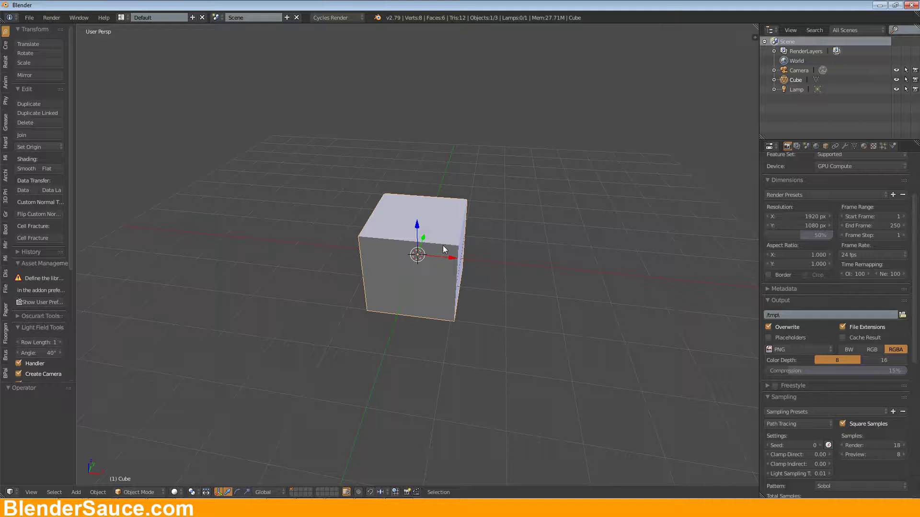
pyautogui.moveTo(447, 224); pyautogui.dragTo(446, 221, button='middle')
pyautogui.press('x')
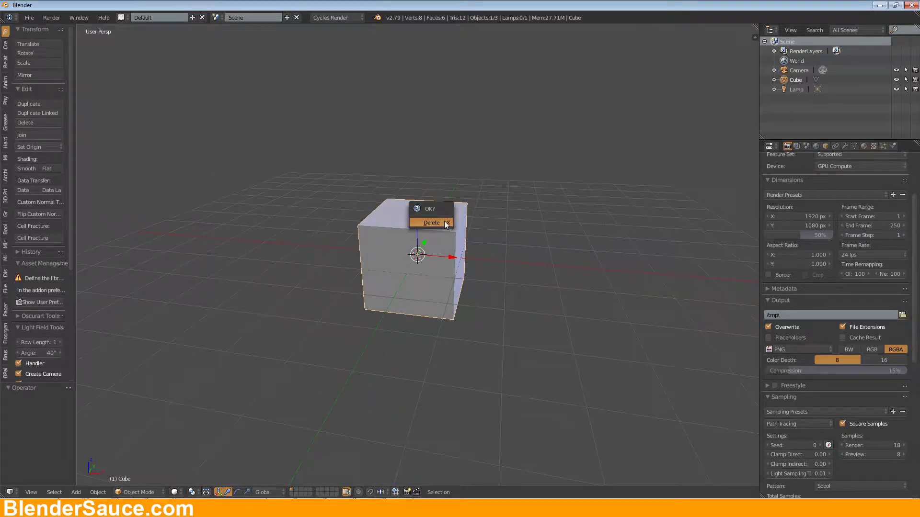
pyautogui.click(431, 222)
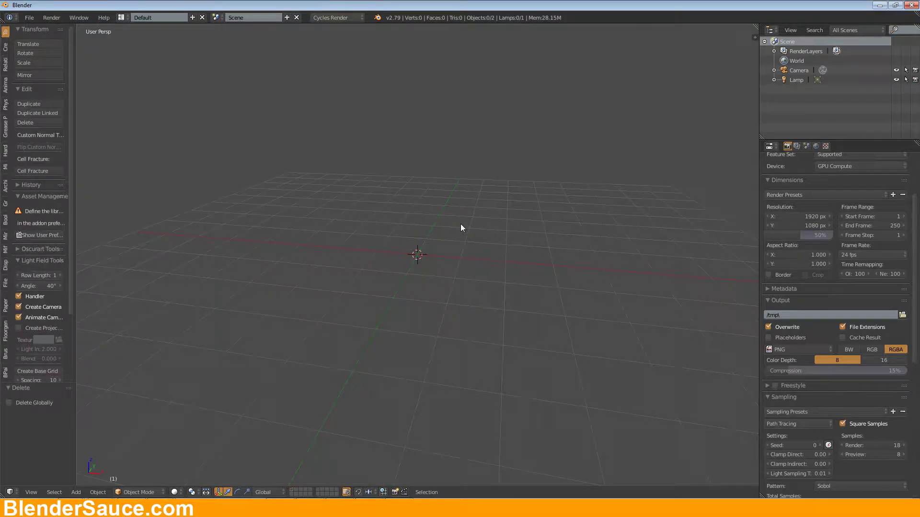
# Add an 8-vertex circle mesh at the origin in the top orthographic view and scale it to about 0.23
pyautogui.press('KP_7')
pyautogui.press('KP_5')
pyautogui.hotkey('shift', 'a')
pyautogui.moveTo(456, 236)
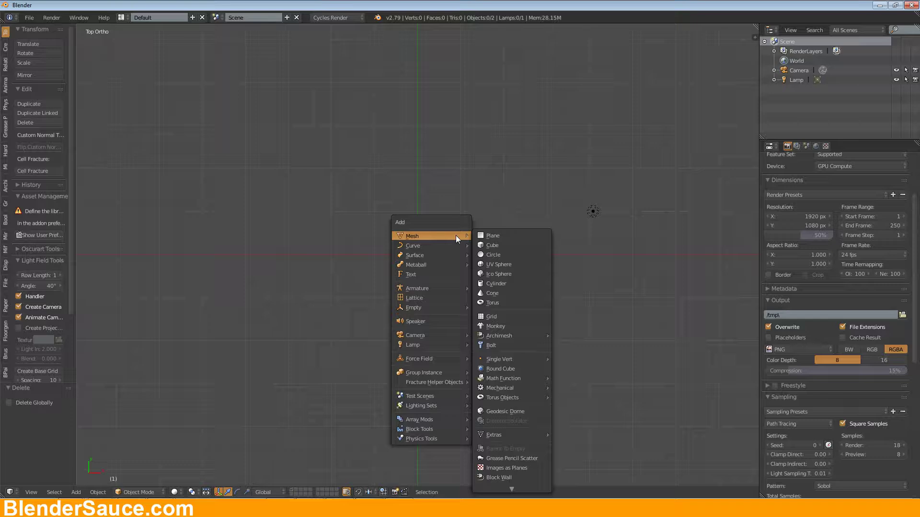
pyautogui.click(496, 253)
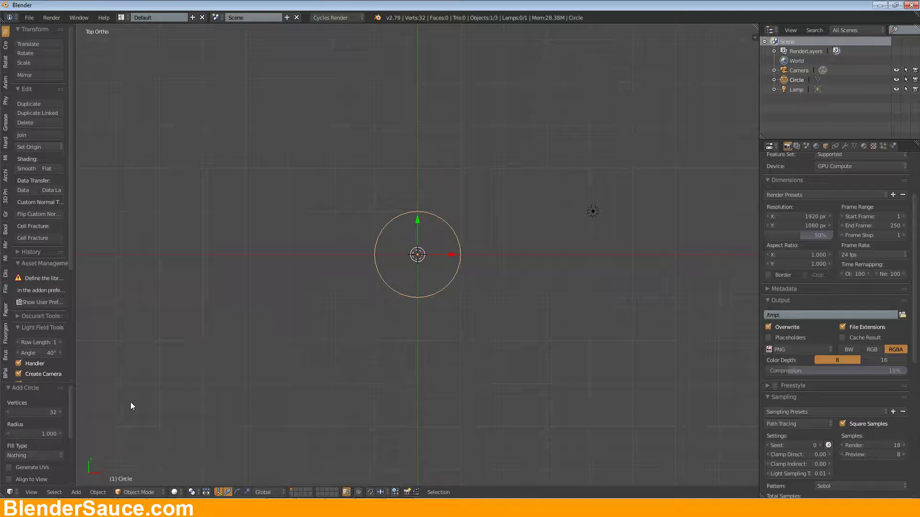
pyautogui.click(39, 412)
pyautogui.press('Return')
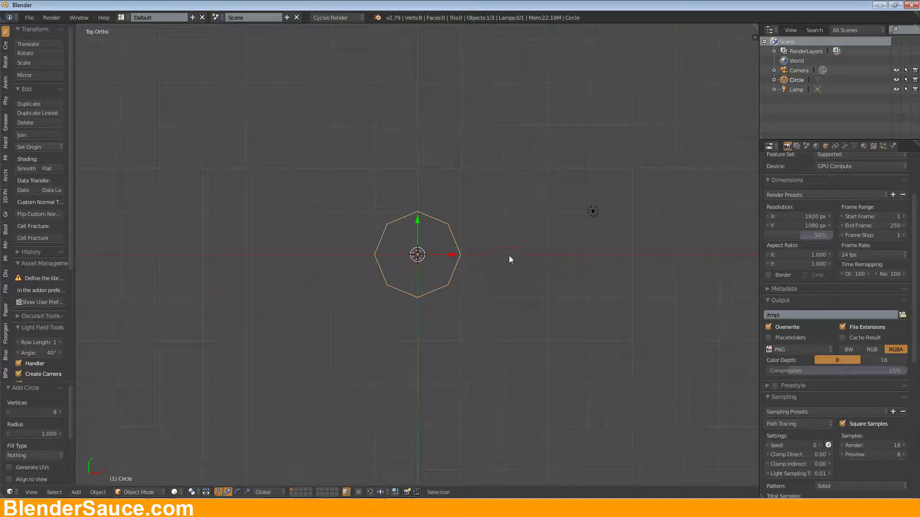
pyautogui.press('s')
pyautogui.click(438, 253)
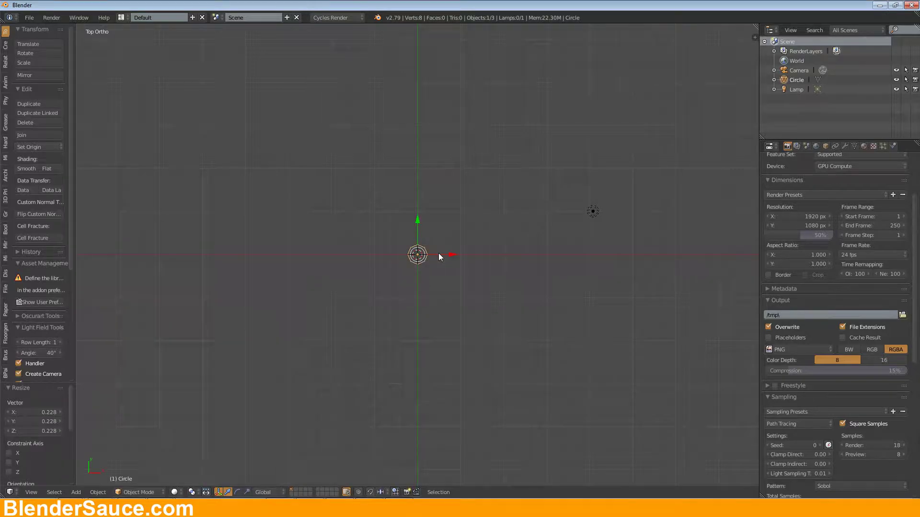
# Extrude the circle about 2 units upward in the front view and scale the new end ring to about 0.84
pyautogui.press('KP_1')
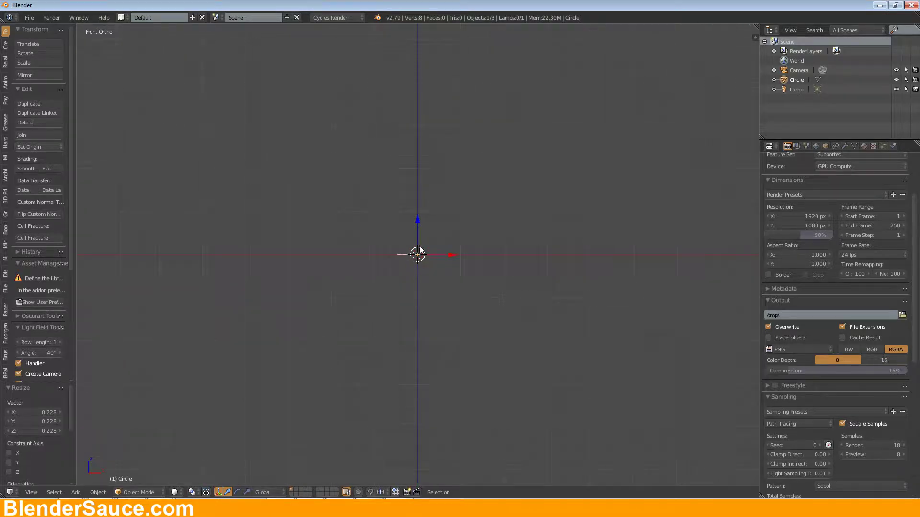
pyautogui.keyDown('shift'); pyautogui.moveTo(438, 240); pyautogui.dragTo(439, 322, button='middle'); pyautogui.keyUp('shift')
pyautogui.press('Tab')
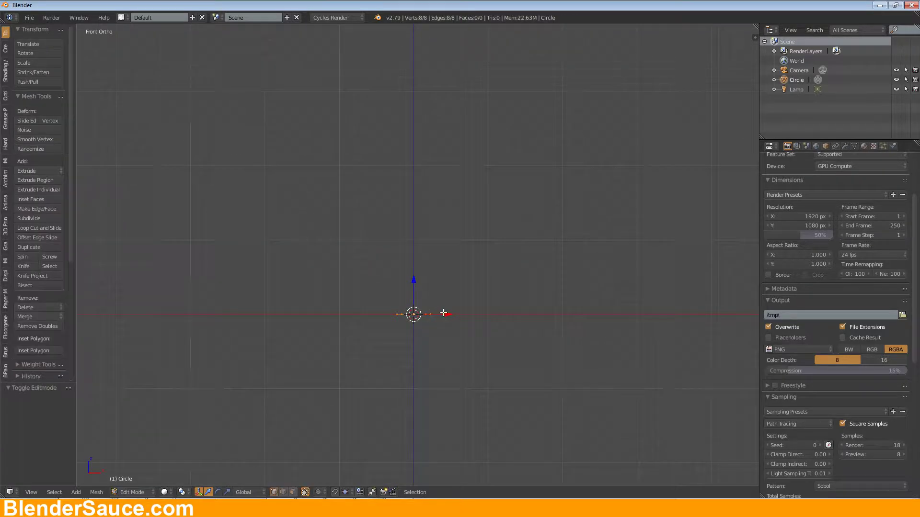
pyautogui.press('e')
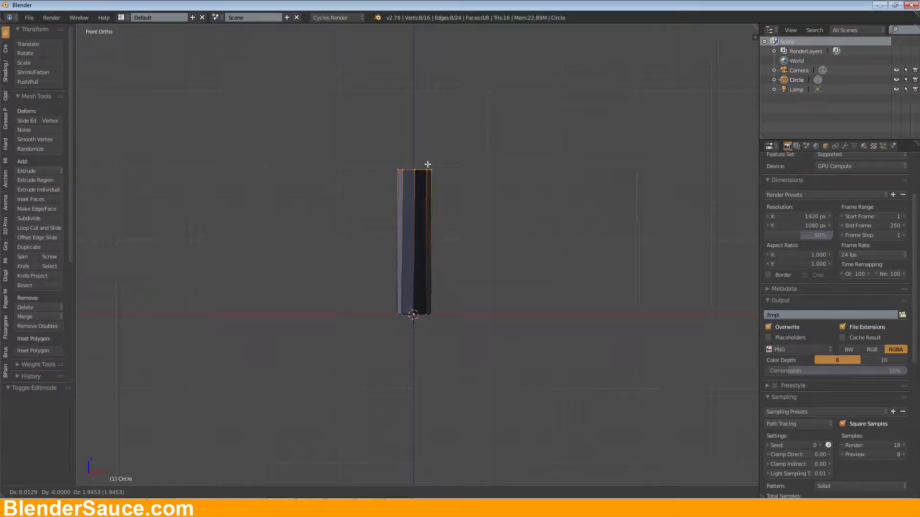
pyautogui.click(428, 162)
pyautogui.press('s')
pyautogui.click(519, 185)
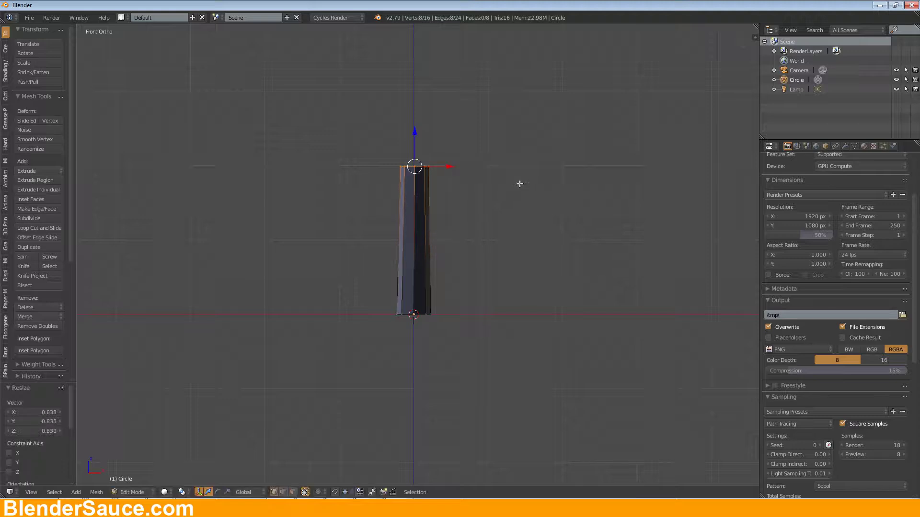
# Extrude a second trunk segment about 2.4 units up with a slight lean and lower its end ring by about 0.97 units
pyautogui.keyDown('shift'); pyautogui.moveTo(519, 185); pyautogui.dragTo(534, 265, button='middle'); pyautogui.keyUp('shift')
pyautogui.scroll(-4, 531, 283)
pyautogui.press('e')
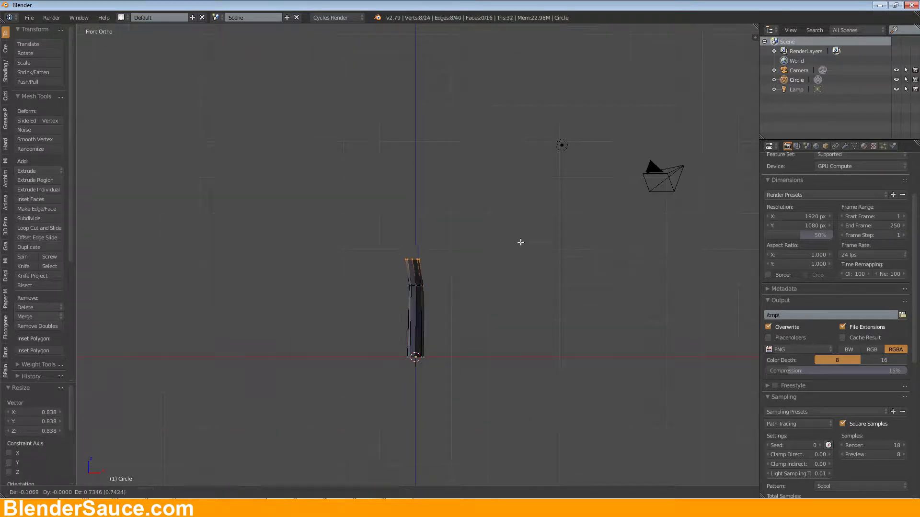
pyautogui.click(513, 195)
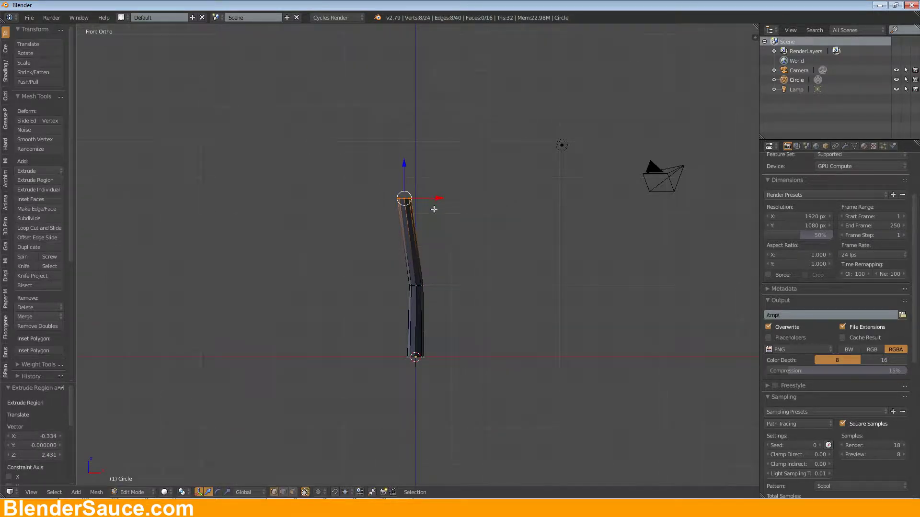
pyautogui.moveTo(449, 219); pyautogui.dragTo(380, 230, button='middle')
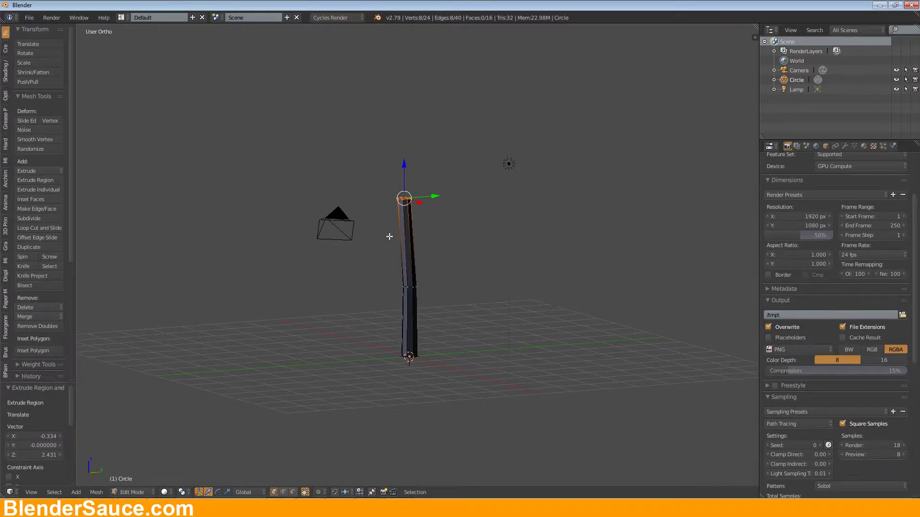
pyautogui.press('g')
pyautogui.click(400, 263)
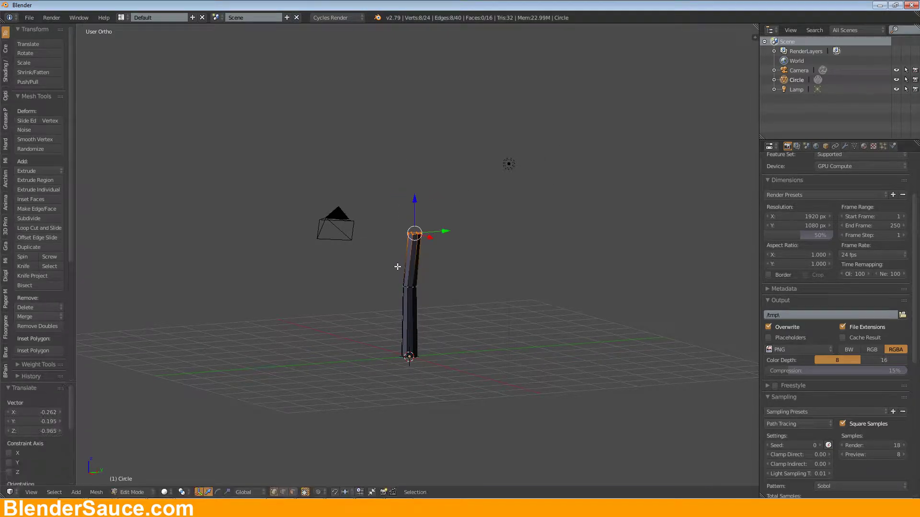
# Extrude a third leaning trunk segment upward and rotate its end ring by about -2.7°
pyautogui.moveTo(400, 264); pyautogui.dragTo(472, 230, button='middle')
pyautogui.press('e')
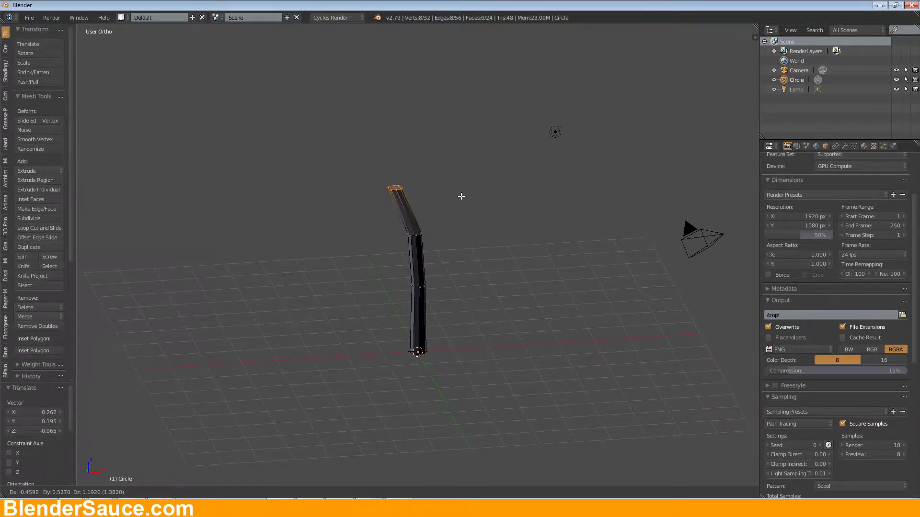
pyautogui.click(466, 198)
pyautogui.moveTo(466, 198); pyautogui.dragTo(404, 195, button='middle')
pyautogui.press('r')
pyautogui.click(426, 193)
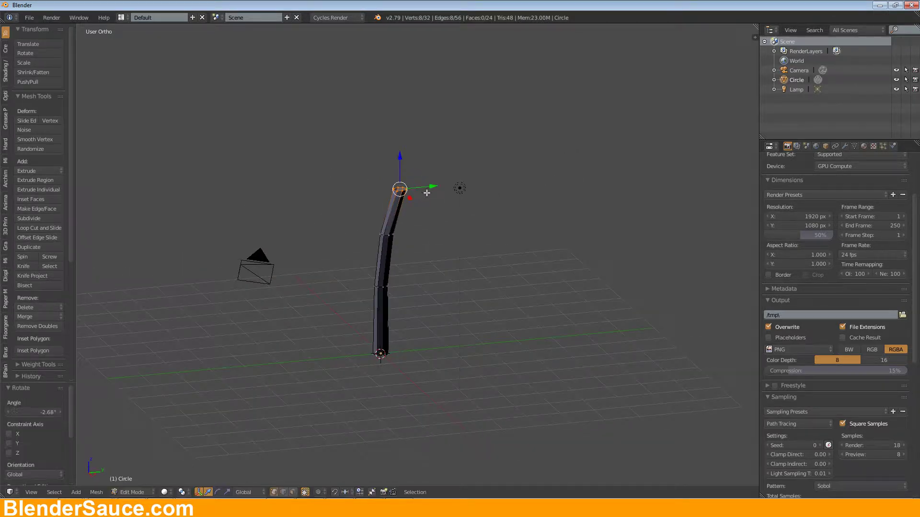
# Taper the third segment's end ring by about 0.92 and again by about 0.88, and shift it slightly
pyautogui.press('s')
pyautogui.click(450, 198)
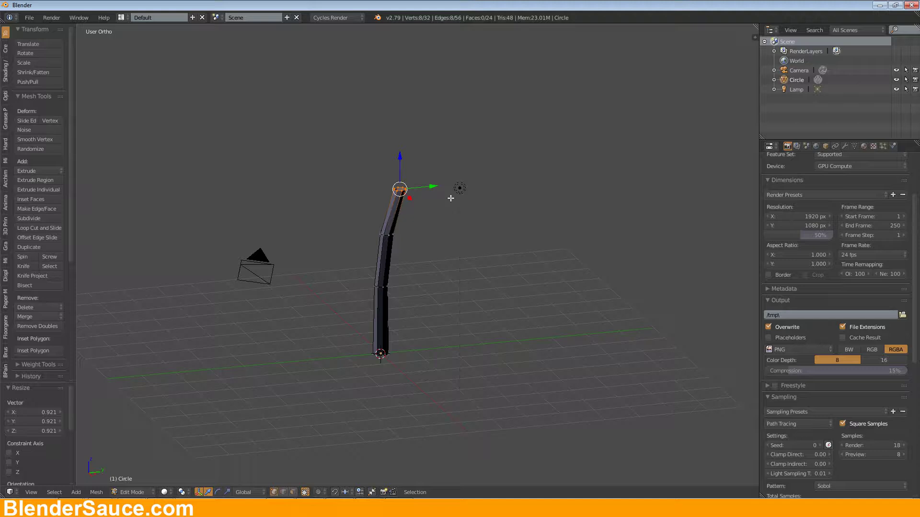
pyautogui.press('s')
pyautogui.click(504, 209)
pyautogui.press('g')
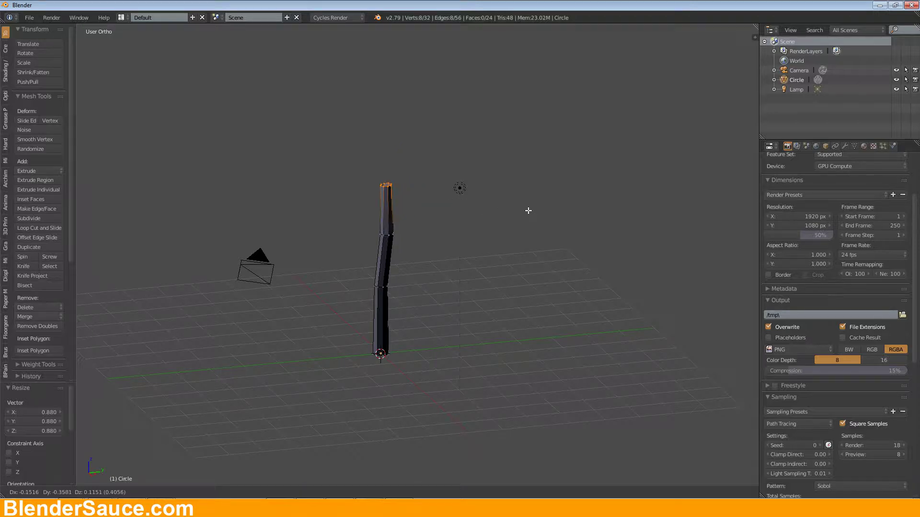
pyautogui.click(540, 211)
# Extrude a fourth trunk segment about 1.1 units up and scale its end ring to about 0.71
pyautogui.moveTo(540, 211)
pyautogui.mouseDown(button='middle')
pyautogui.moveTo(481, 216)
pyautogui.moveTo(559, 210)
pyautogui.moveTo(540, 201)
pyautogui.mouseUp(button='middle')
pyautogui.press('e')
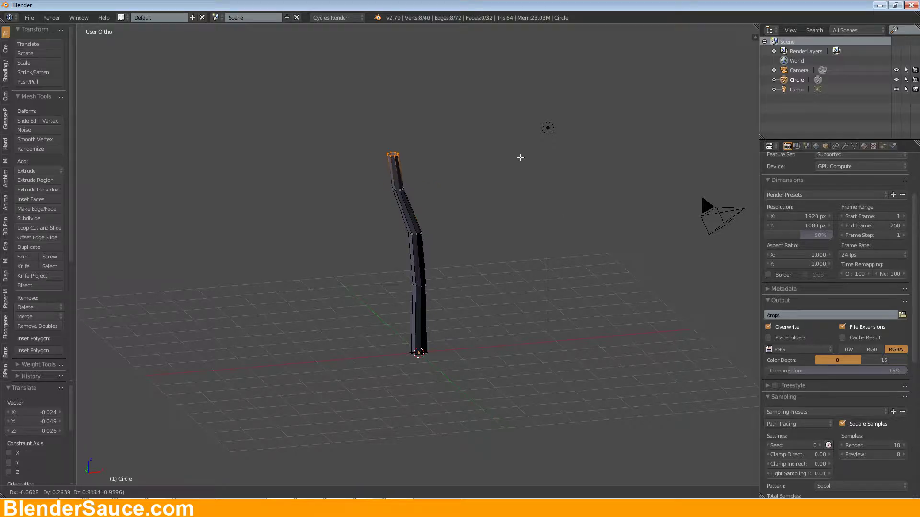
pyautogui.click(519, 154)
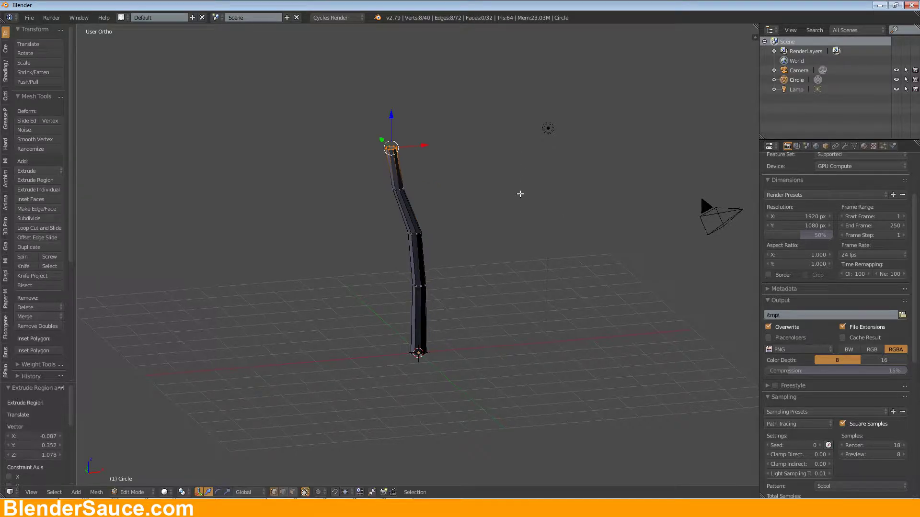
pyautogui.moveTo(519, 195)
pyautogui.mouseDown(button='middle')
pyautogui.moveTo(492, 187)
pyautogui.moveTo(504, 189)
pyautogui.mouseUp(button='middle')
pyautogui.press('s')
pyautogui.click(453, 188)
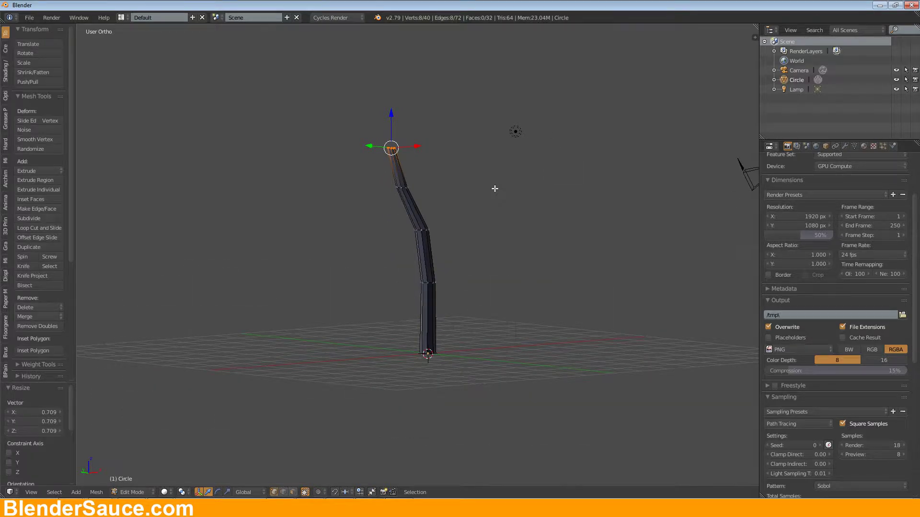
# Select the upper two trunk segments in the front view and allow selecting vertices hidden behind the mesh
pyautogui.press('KP_1')
pyautogui.press('a')
pyautogui.moveTo(353, 110); pyautogui.dragTo(455, 240)
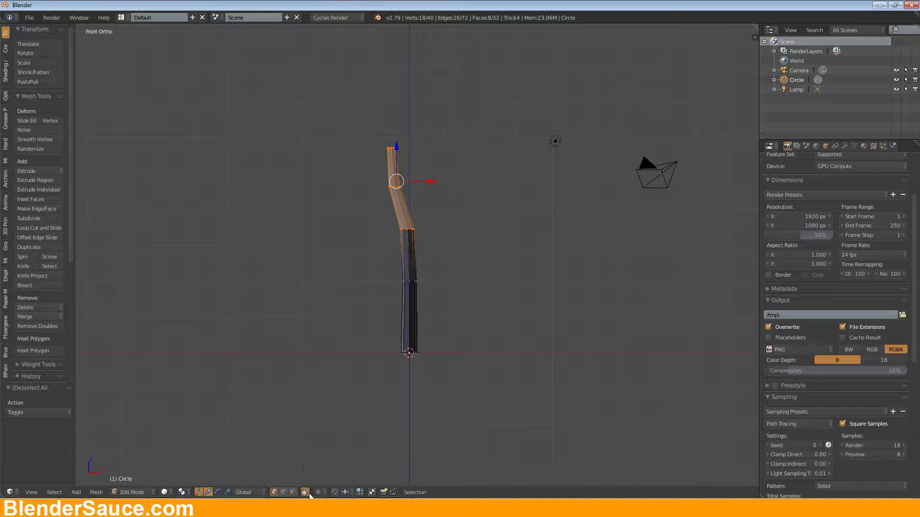
pyautogui.moveTo(432, 182); pyautogui.dragTo(433, 203)
pyautogui.rightClick(433, 203)
pyautogui.scroll(4, 415, 177)
pyautogui.keyDown('shift'); pyautogui.moveTo(455, 174); pyautogui.dragTo(521, 241, button='middle'); pyautogui.keyUp('shift')
pyautogui.scroll(-2, 508, 197)
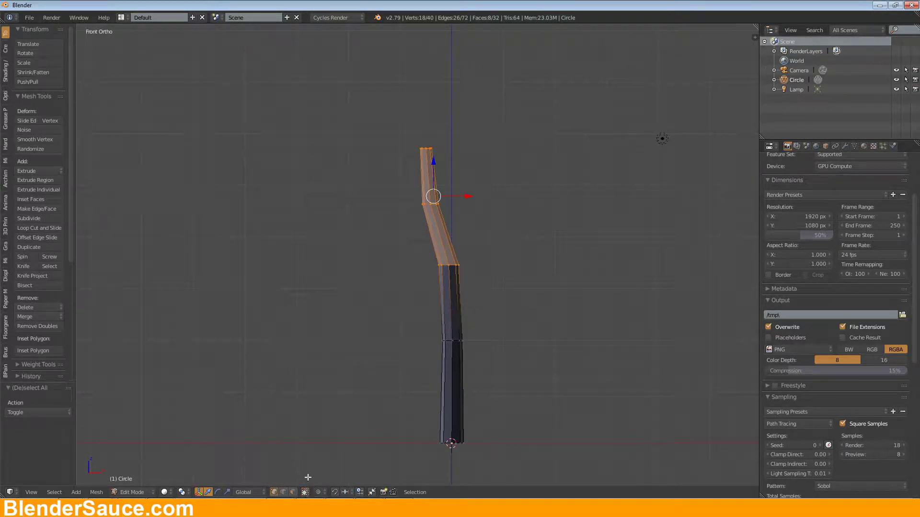
# Box-select all vertices of the upper two trunk segments, duplicate them and move the copy about 0.9 units along X and 0.12 down
pyautogui.press('b')
pyautogui.moveTo(380, 121); pyautogui.dragTo(473, 273)
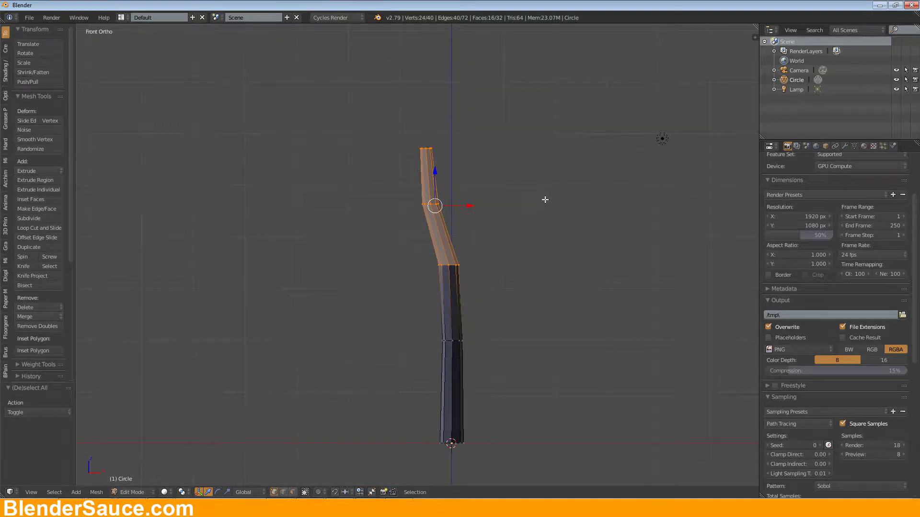
pyautogui.hotkey('shift', 'd')
pyautogui.press('Escape')
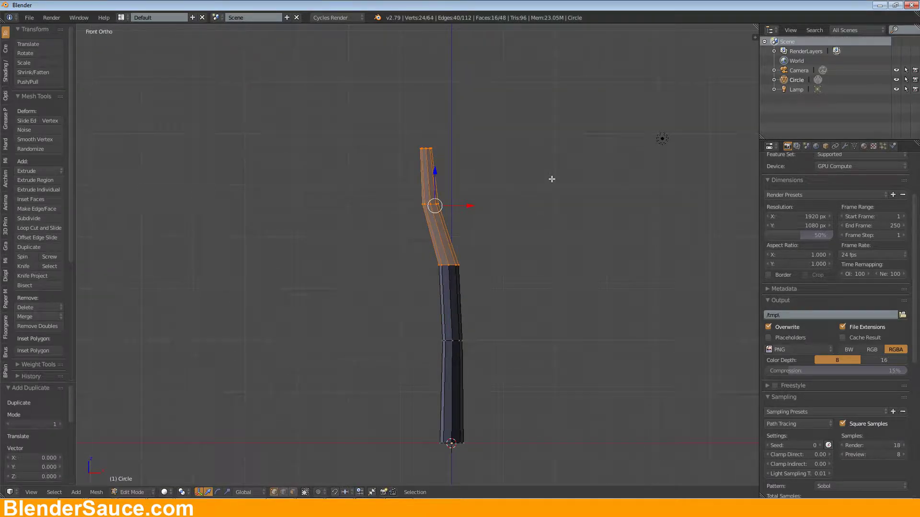
pyautogui.press('g')
pyautogui.click(558, 211)
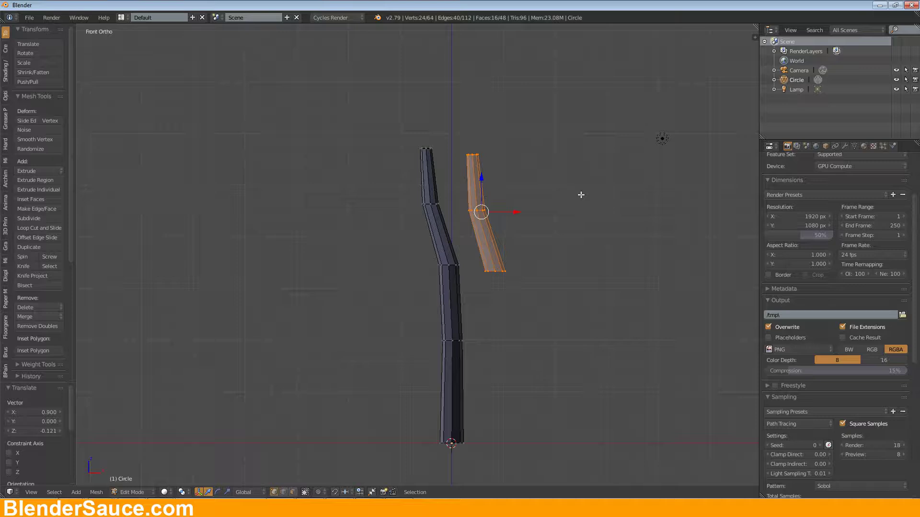
# Rotate the duplicated piece about 65°, scale it down and place its base against the trunk as a side branch
pyautogui.press('r')
pyautogui.click(570, 349)
pyautogui.press('s')
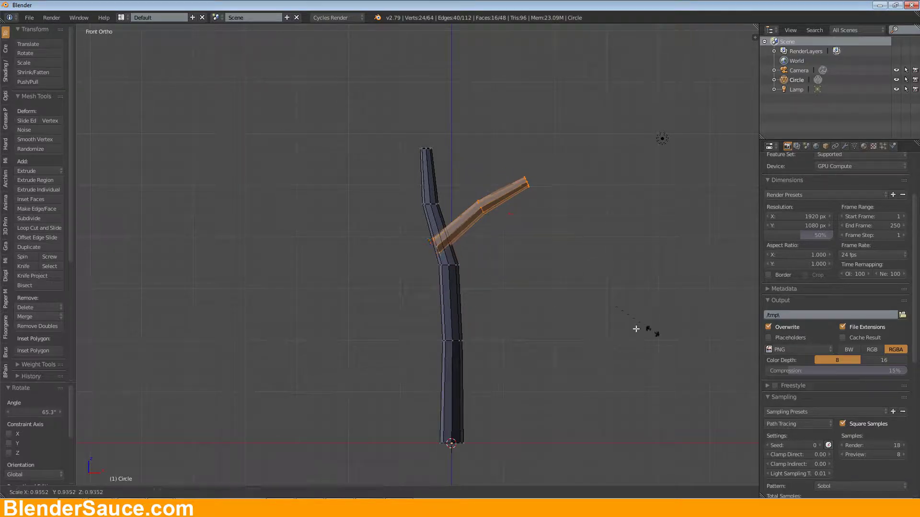
pyautogui.click(591, 312)
pyautogui.press('g')
pyautogui.click(589, 294)
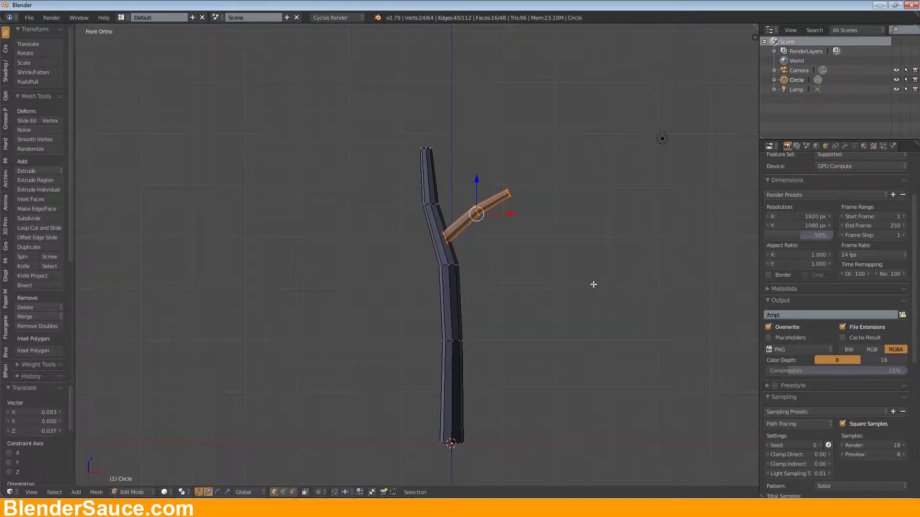
# Move the branch along the Y axis so its base sits inside the trunk, finishing with a shift of about 0.03 units
pyautogui.moveTo(594, 285); pyautogui.dragTo(628, 136, button='middle')
pyautogui.press('g')
pyautogui.press('y')
pyautogui.click(486, 242)
pyautogui.press('g')
pyautogui.press('y')
pyautogui.click(532, 204)
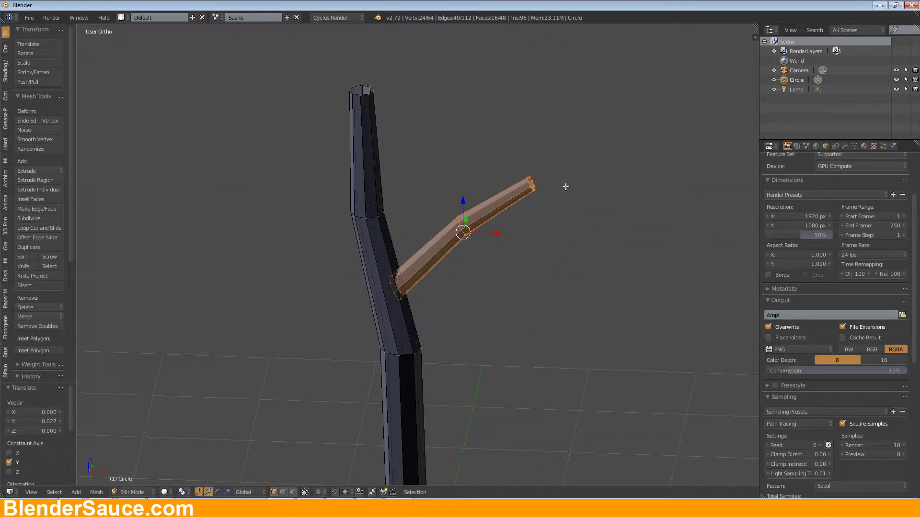
# Select only the branch's tip ring and move it about 0.26 units up and 0.16 units back toward the trunk
pyautogui.press('a')
pyautogui.moveTo(516, 140); pyautogui.dragTo(567, 206)
pyautogui.press('g')
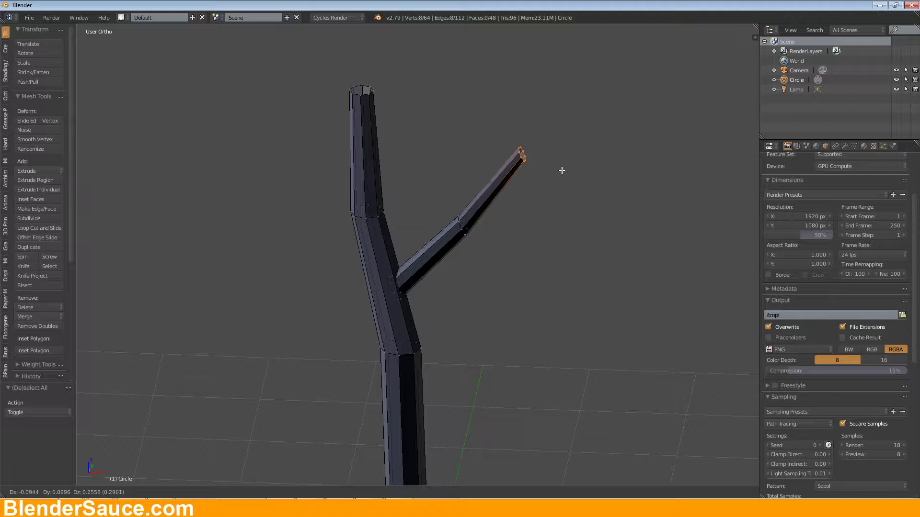
pyautogui.click(555, 164)
# Select the whole linked branch, adjust its position along Y and scale it to about 0.93
pyautogui.moveTo(555, 164); pyautogui.dragTo(431, 218, button='middle')
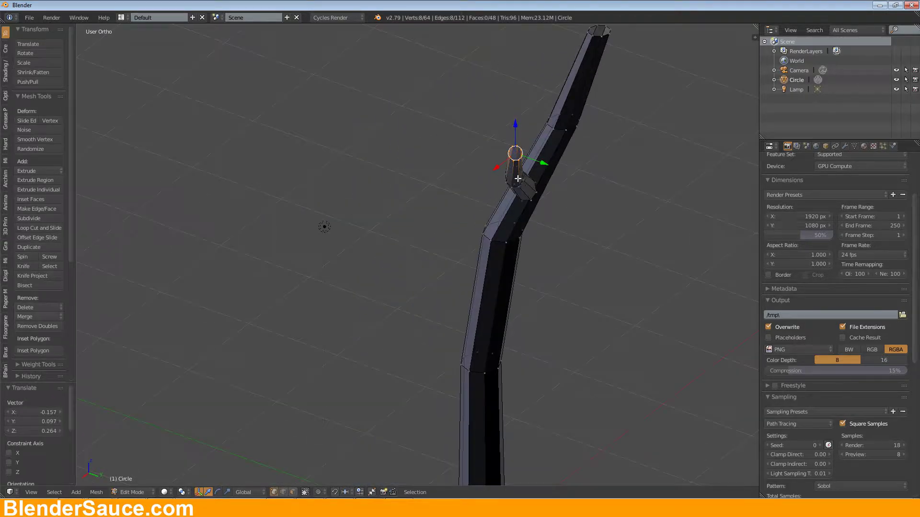
pyautogui.press('l')
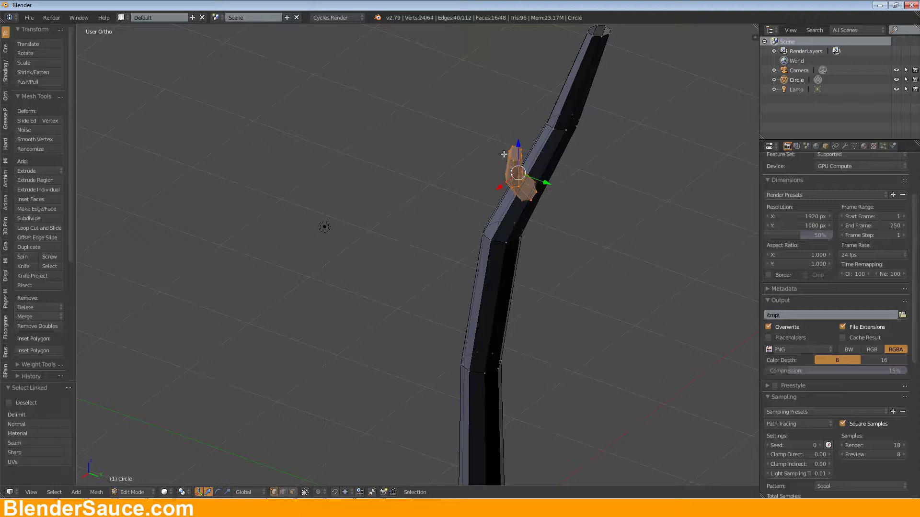
pyautogui.moveTo(546, 175); pyautogui.dragTo(540, 188)
pyautogui.moveTo(539, 188); pyautogui.dragTo(498, 244, button='middle')
pyautogui.press('s')
pyautogui.click(614, 185)
# Move the branch about 0.023 units along Y and slightly along negative X to seat its base in the trunk
pyautogui.press('g')
pyautogui.press('y')
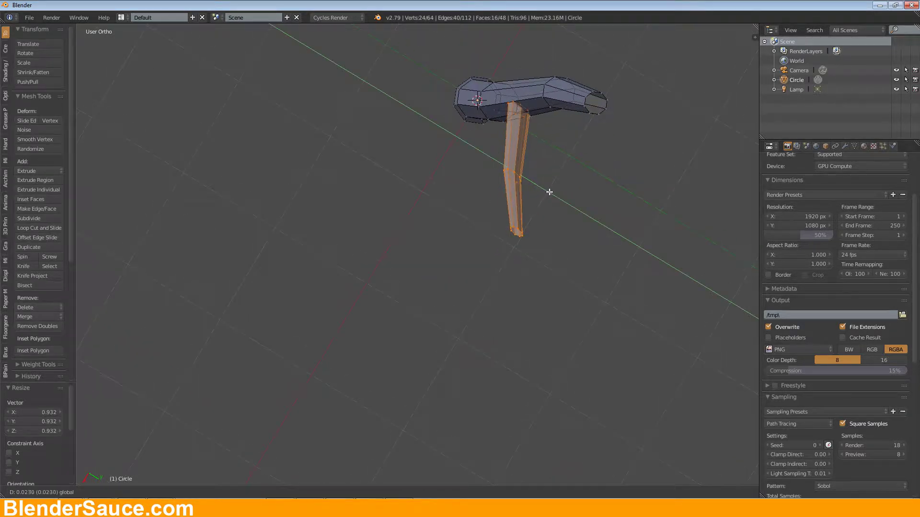
pyautogui.click(549, 192)
pyautogui.press('g')
pyautogui.press('x')
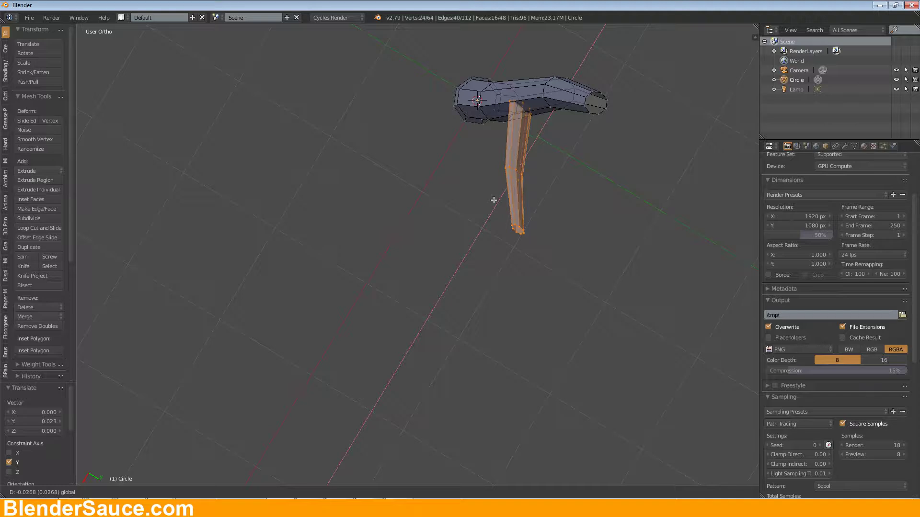
pyautogui.click(482, 174)
pyautogui.scroll(3, 482, 174)
pyautogui.moveTo(482, 174); pyautogui.dragTo(557, 153, button='middle')
pyautogui.press('Tab')
pyautogui.press('Tab')
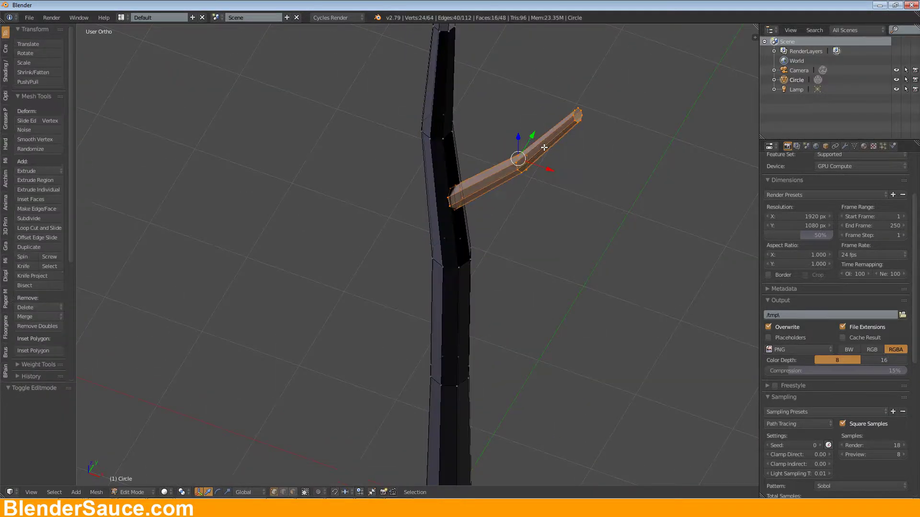
# Duplicate the branch, rotate the copy about 181° in top view and place it on the opposite side of the trunk
pyautogui.hotkey('shift', 'd')
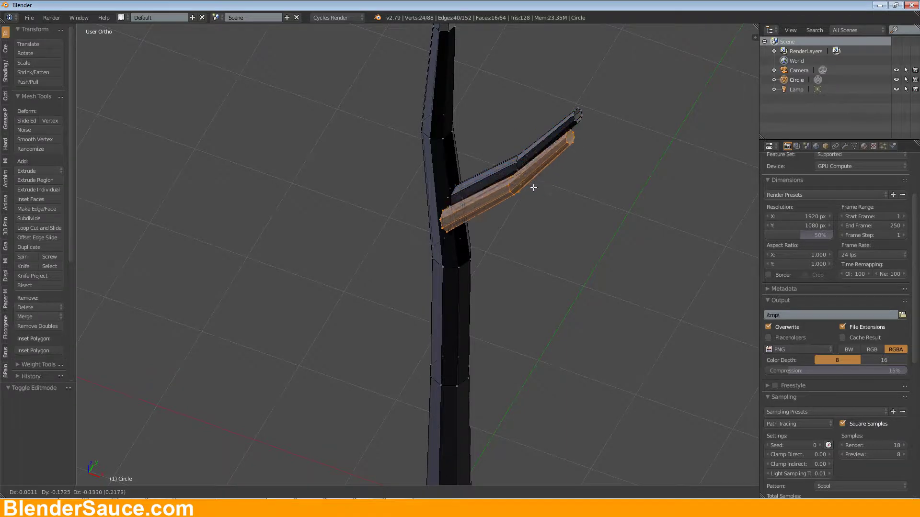
pyautogui.click(544, 216)
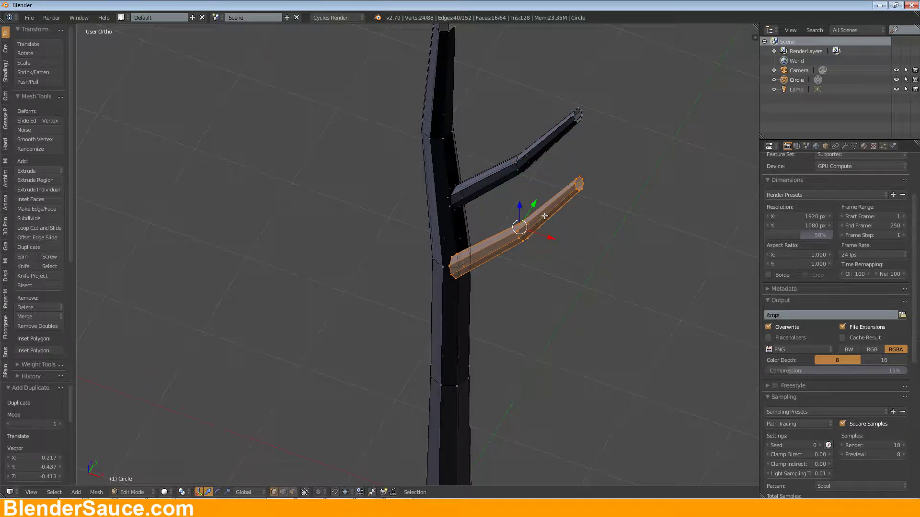
pyautogui.press('KP_7')
pyautogui.press('r')
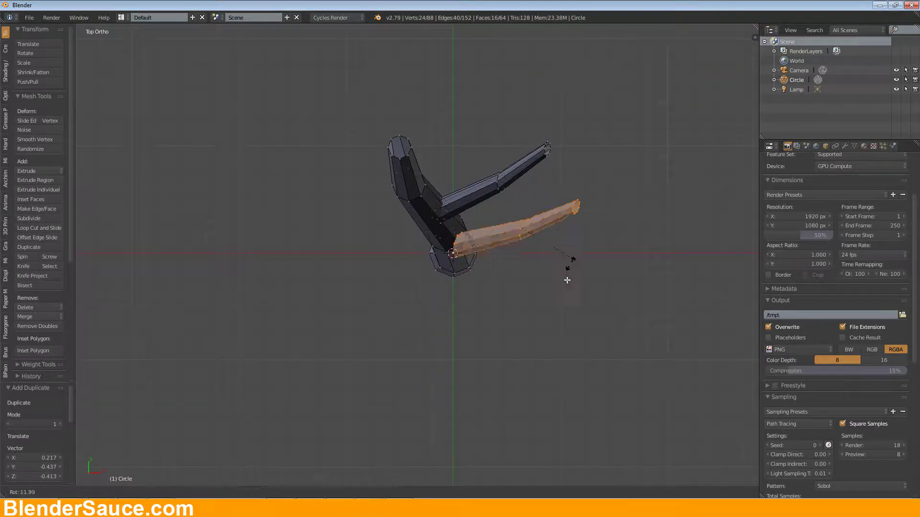
pyautogui.click(375, 174)
pyautogui.press('g')
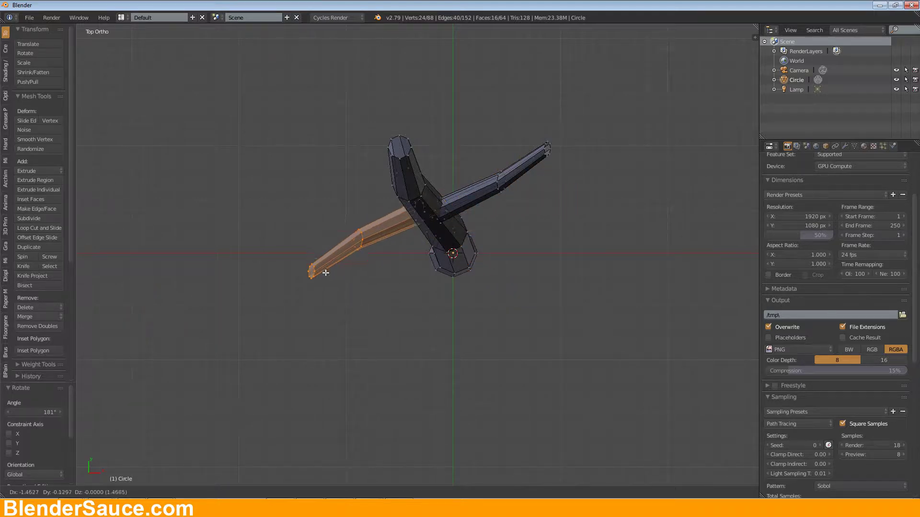
pyautogui.click(327, 271)
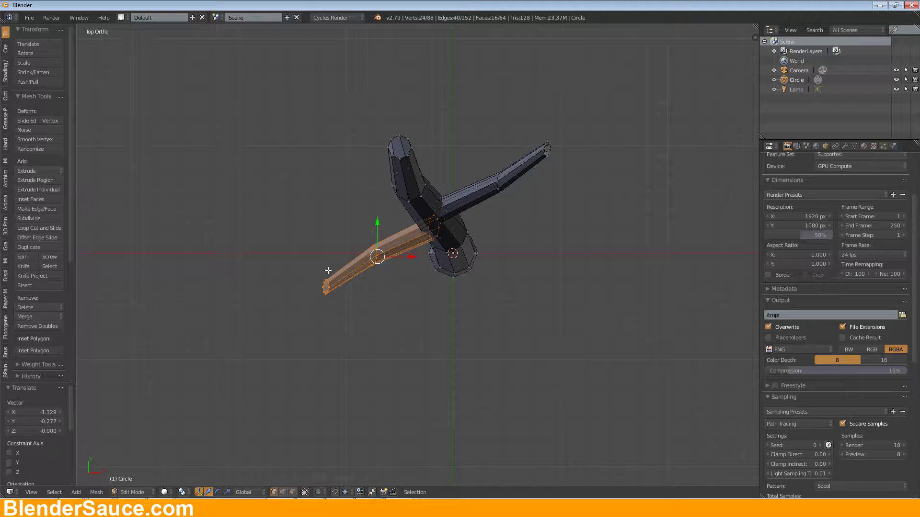
# In front view, tilt the second branch and shift it about -0.09 units in X and -0.15 units in Z
pyautogui.press('KP_1')
pyautogui.press('r')
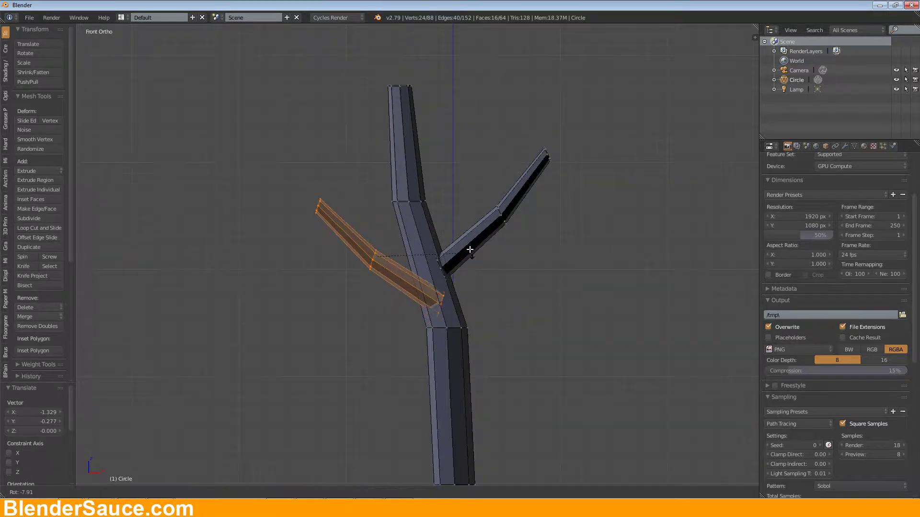
pyautogui.click(467, 244)
pyautogui.press('g')
pyautogui.click(452, 264)
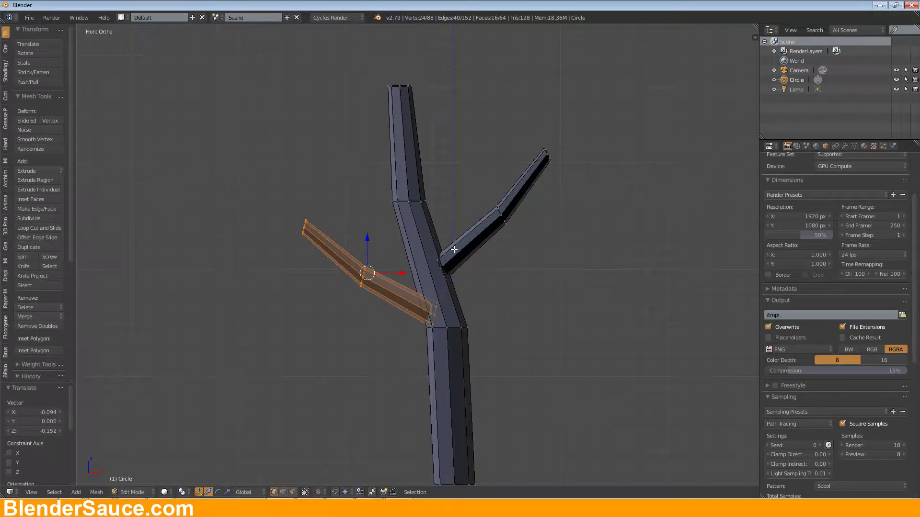
# In top view, rotate the second branch about 22.4° and move it along the Y axis at the trunk
pyautogui.press('KP_7')
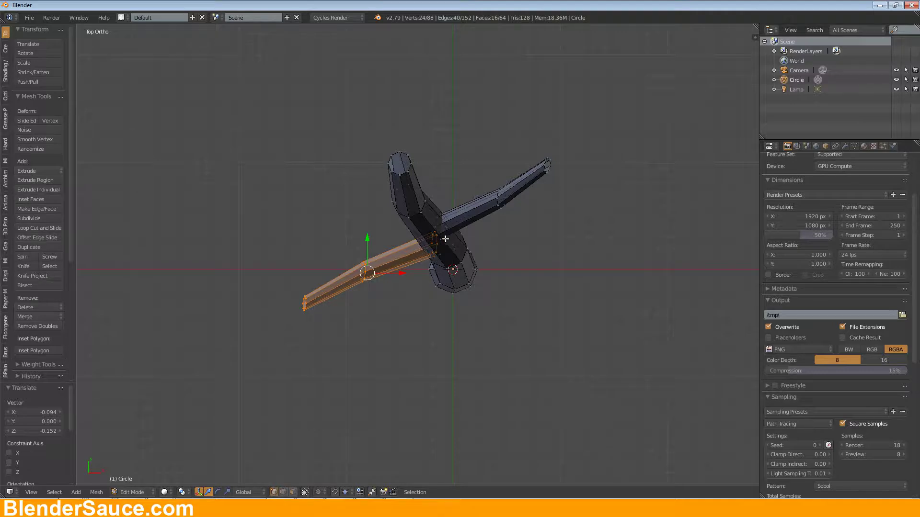
pyautogui.press('r')
pyautogui.click(482, 225)
pyautogui.press('g')
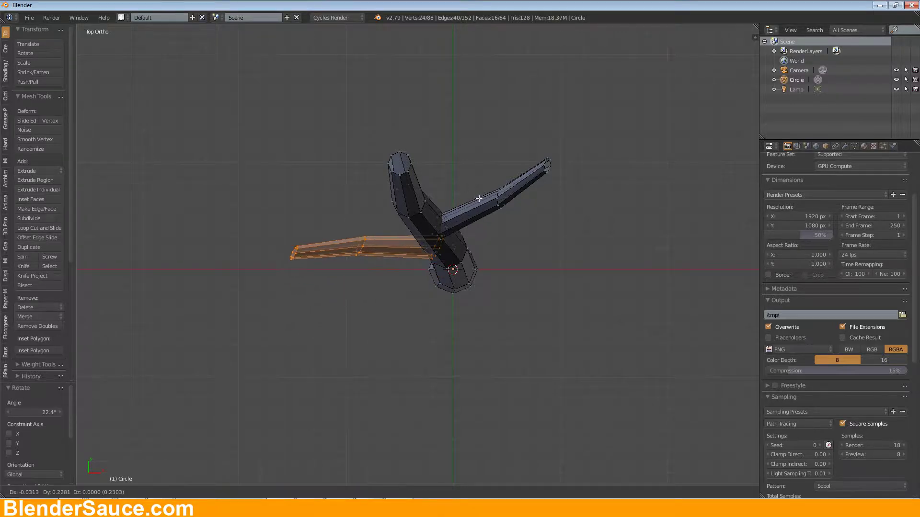
pyautogui.press('y')
pyautogui.click(483, 195)
# Rotate the second branch a further 14.8° and shift it about 0.03 units in X and 0.18 units in Y
pyautogui.press('r')
pyautogui.click(506, 232)
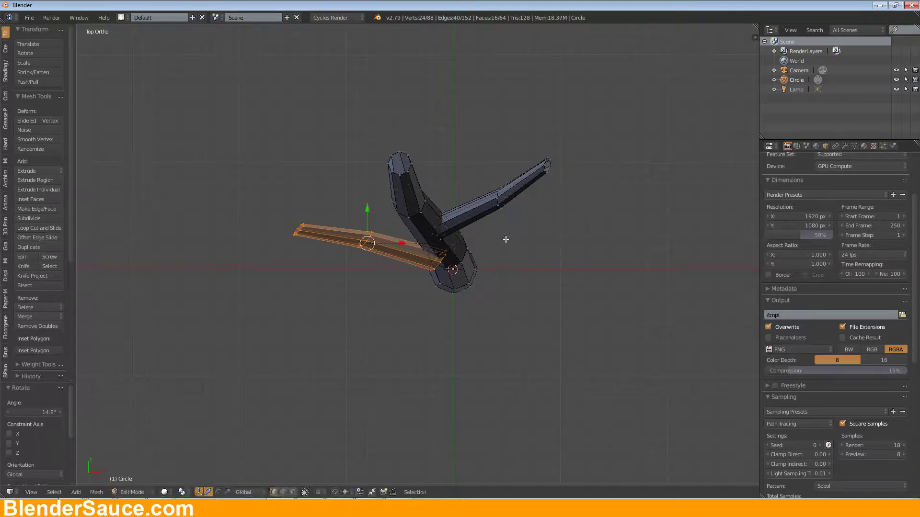
pyautogui.press('g')
pyautogui.click(510, 214)
pyautogui.moveTo(510, 214); pyautogui.dragTo(636, 140, button='middle')
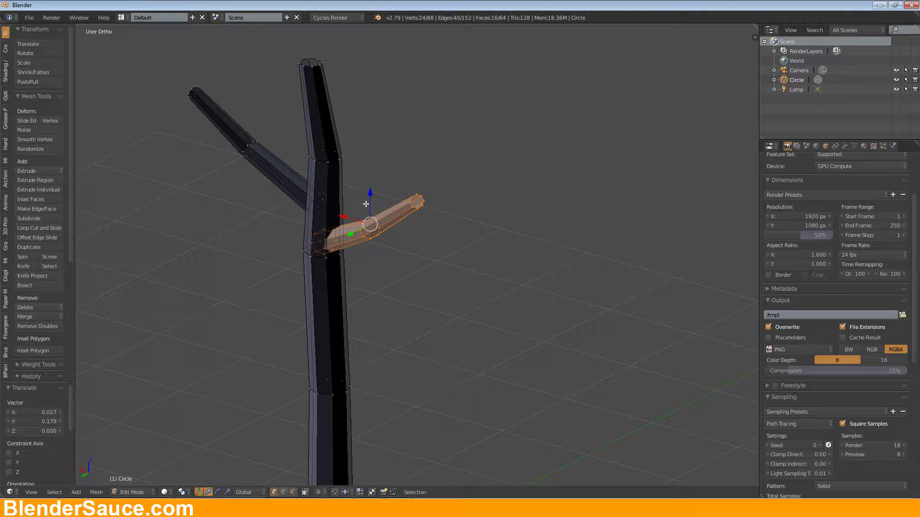
# Move the second branch about -0.066 units along X and rotate it about -5.2°
pyautogui.press('g')
pyautogui.press('x')
pyautogui.click(349, 212)
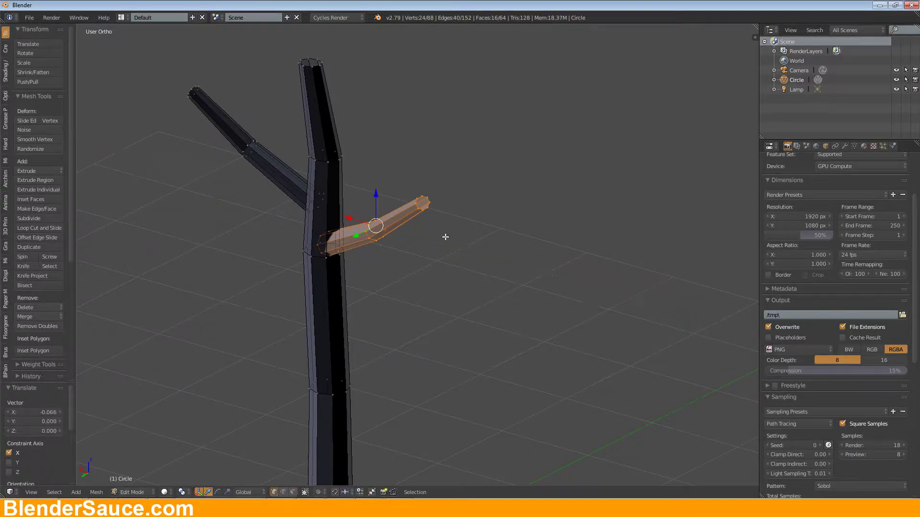
pyautogui.moveTo(442, 236); pyautogui.dragTo(334, 232, button='middle')
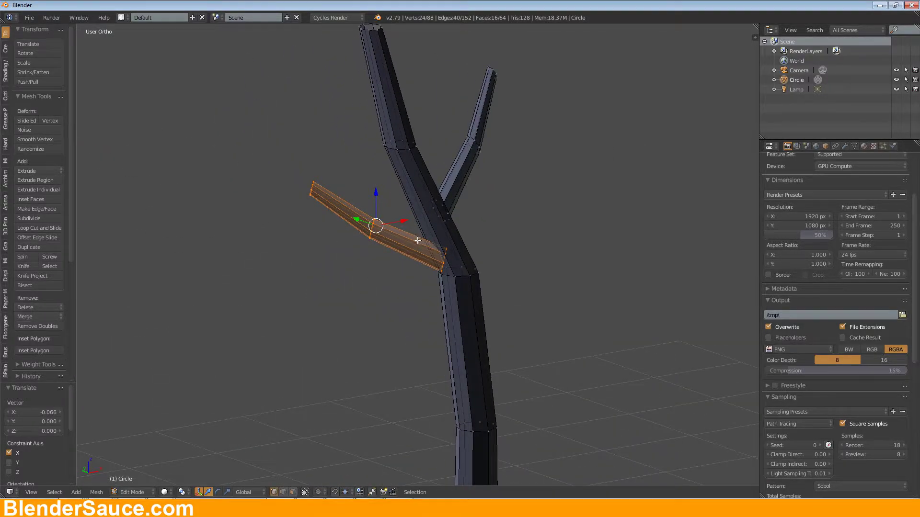
pyautogui.moveTo(418, 240); pyautogui.dragTo(453, 236, button='middle')
pyautogui.press('r')
pyautogui.click(441, 246)
# Scale the second branch to about 0.94 and shift it about 0.03 units in X, -0.09 in Y and -0.08 in Z
pyautogui.scroll(-2, 458, 262)
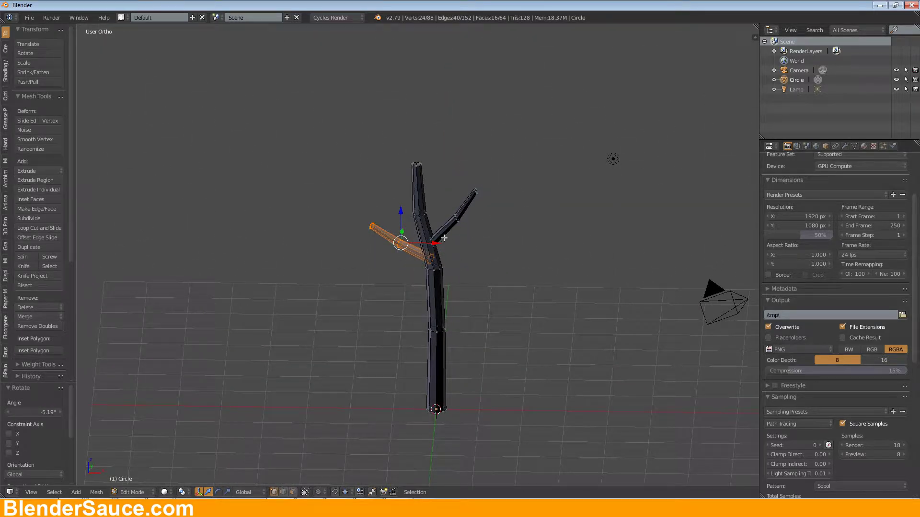
pyautogui.press('s')
pyautogui.click(437, 228)
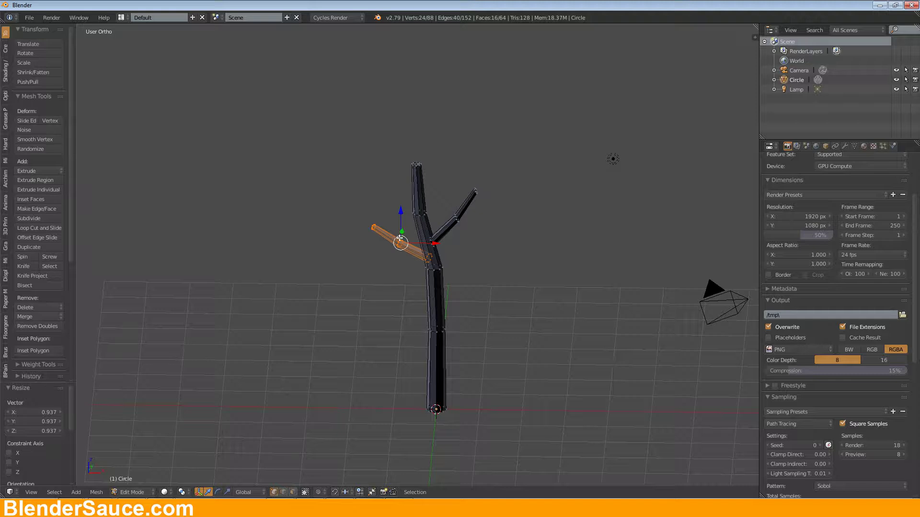
pyautogui.press('KP_1')
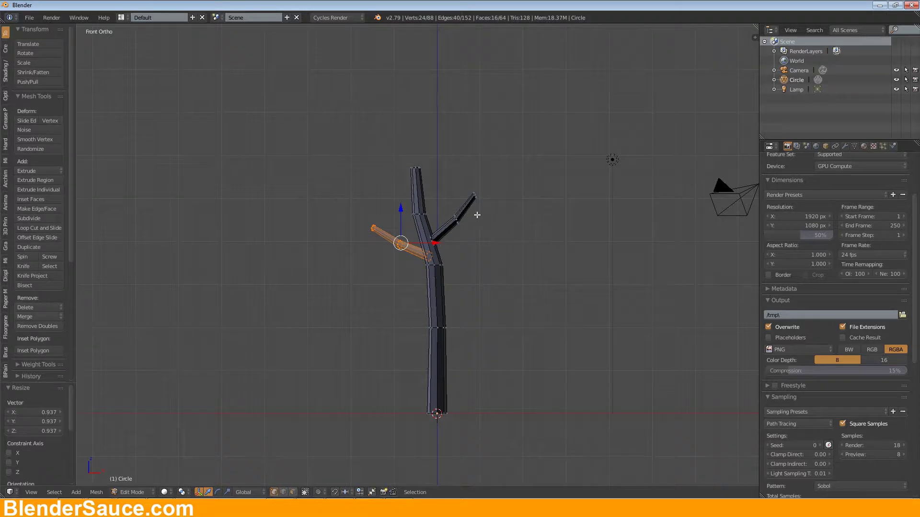
pyautogui.moveTo(477, 215); pyautogui.dragTo(499, 210, button='middle')
pyautogui.press('g')
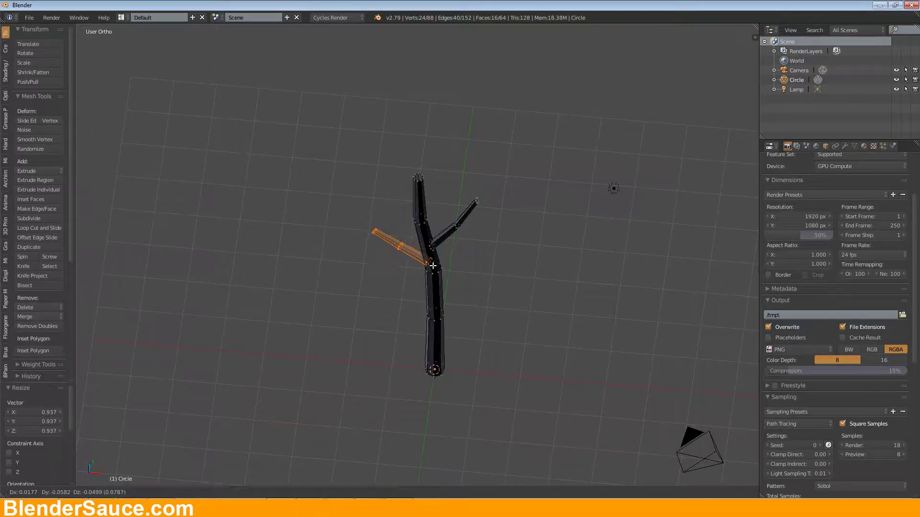
pyautogui.click(434, 264)
pyautogui.moveTo(474, 274); pyautogui.dragTo(528, 321, button='middle')
# In top view, rotate the second branch about 13.7° and move it about 0.07 units in X and 0.28 units in Y
pyautogui.press('KP_7')
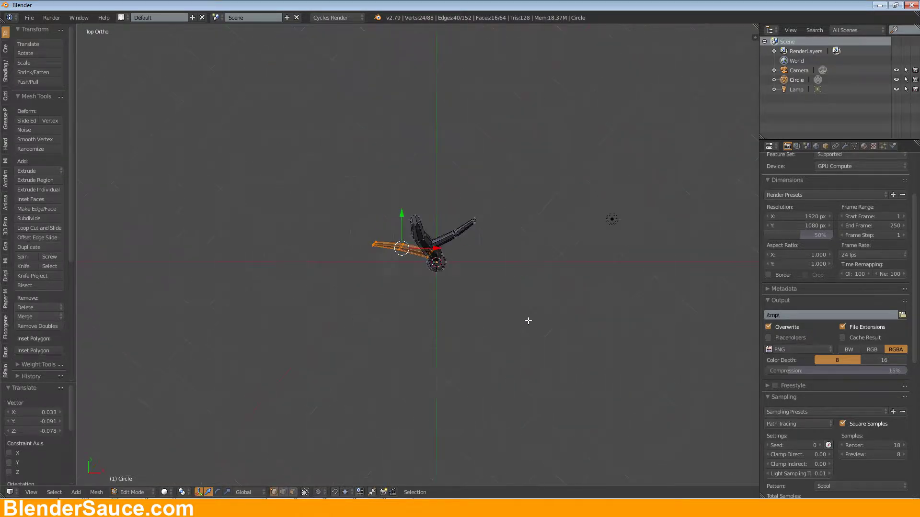
pyautogui.press('r')
pyautogui.click(560, 266)
pyautogui.press('g')
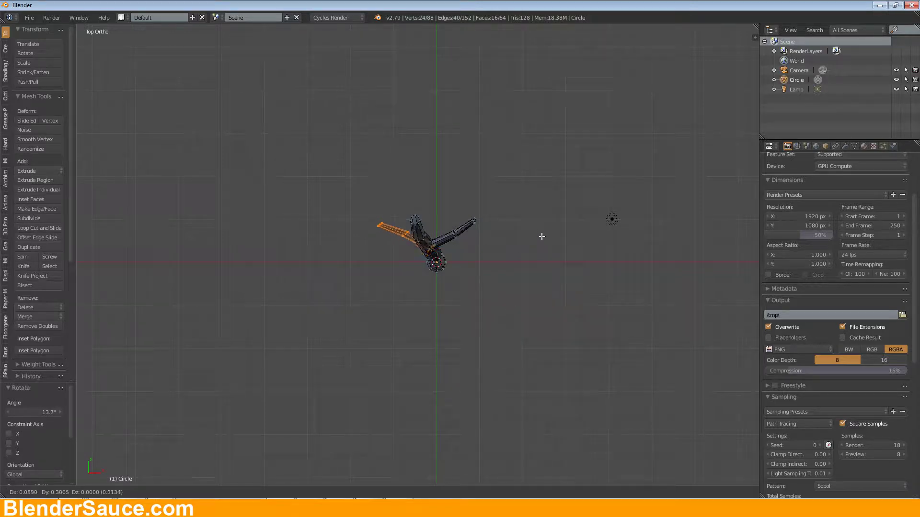
pyautogui.click(541, 238)
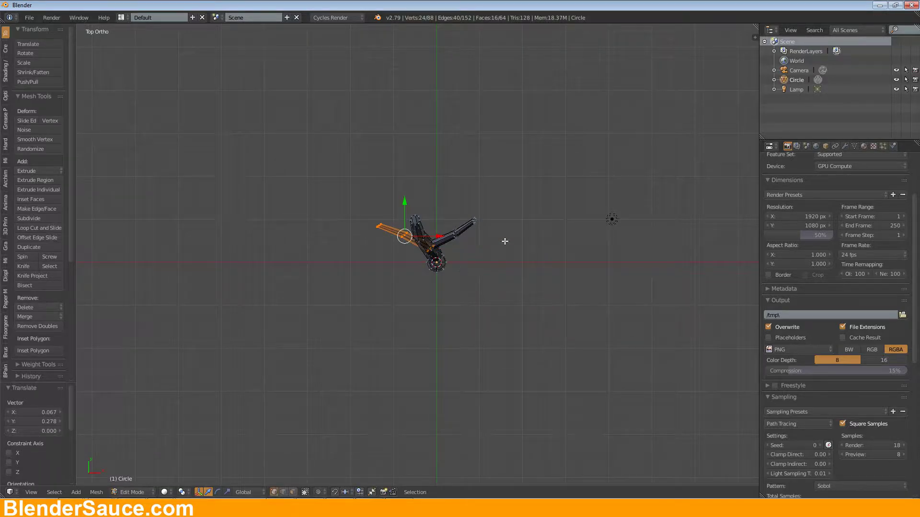
pyautogui.moveTo(503, 242); pyautogui.dragTo(508, 110, button='middle')
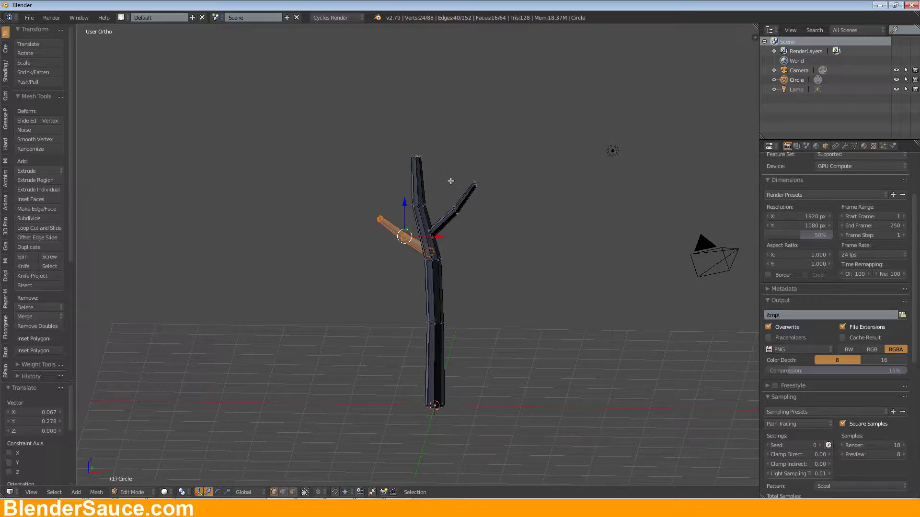
pyautogui.moveTo(448, 188); pyautogui.dragTo(482, 186, button='middle')
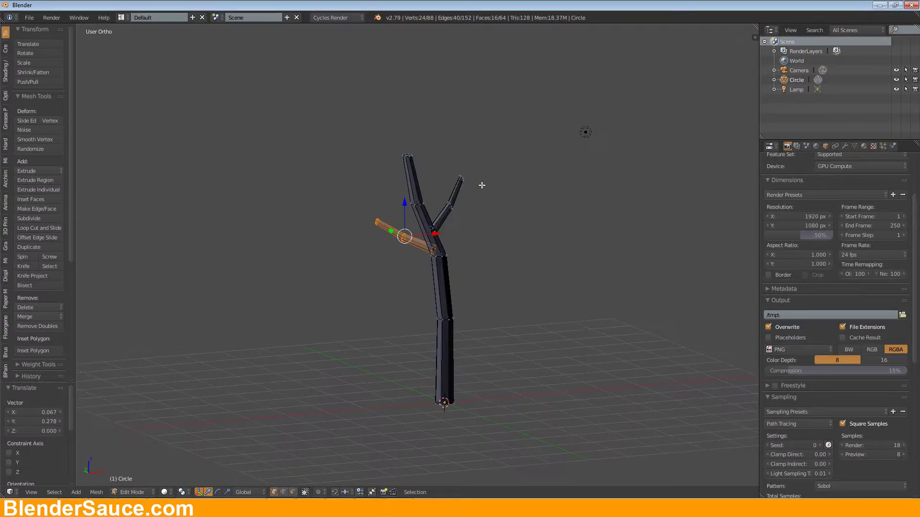
# Duplicate the second branch, place the copy clear of the tree beyond its tip and scale it to about 0.74
pyautogui.hotkey('shift', 'd')
pyautogui.click(452, 181)
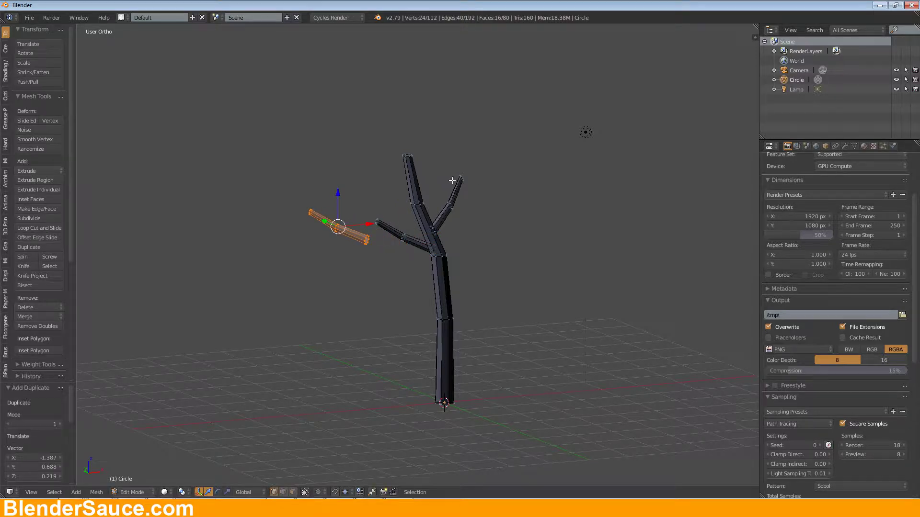
pyautogui.press('s')
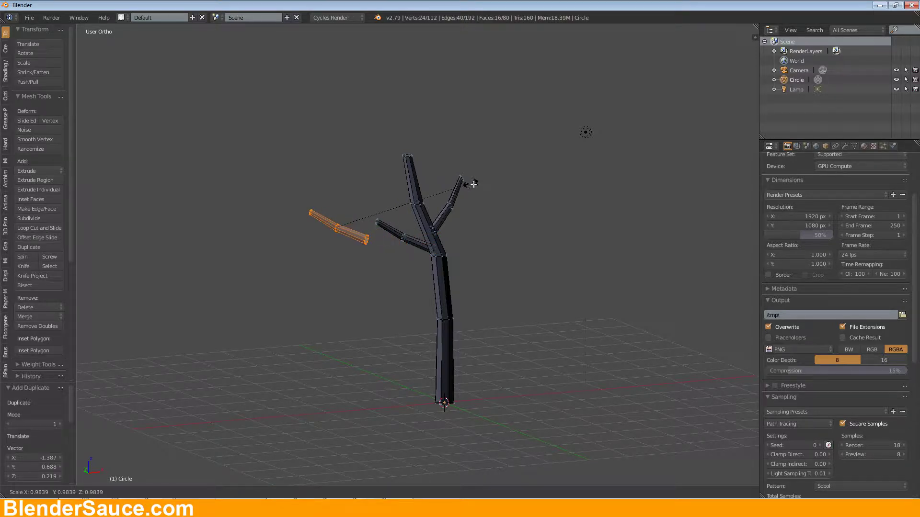
pyautogui.click(435, 190)
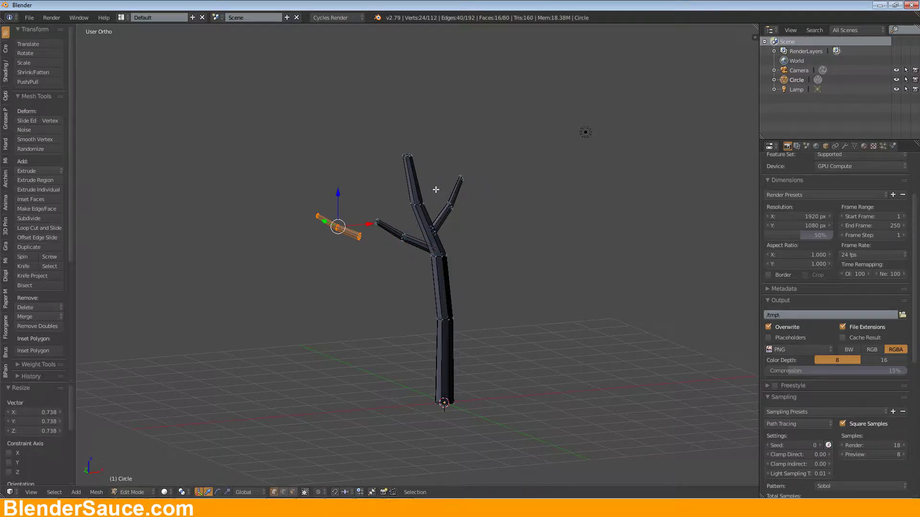
# Try stretching the new branch copy along its local Y axis by a factor of about 4.07
pyautogui.press('s')
pyautogui.press('y')
pyautogui.press('y')
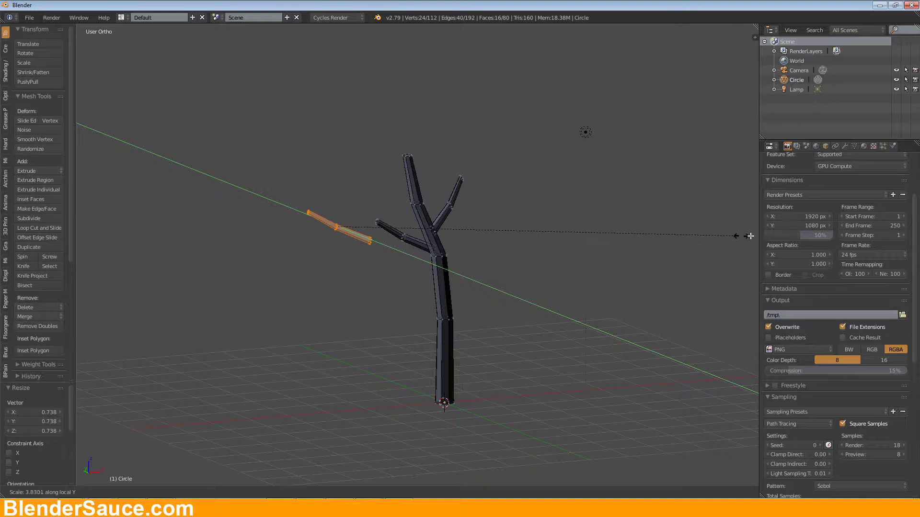
pyautogui.click(77, 232)
pyautogui.moveTo(351, 215); pyautogui.dragTo(389, 237, button='middle')
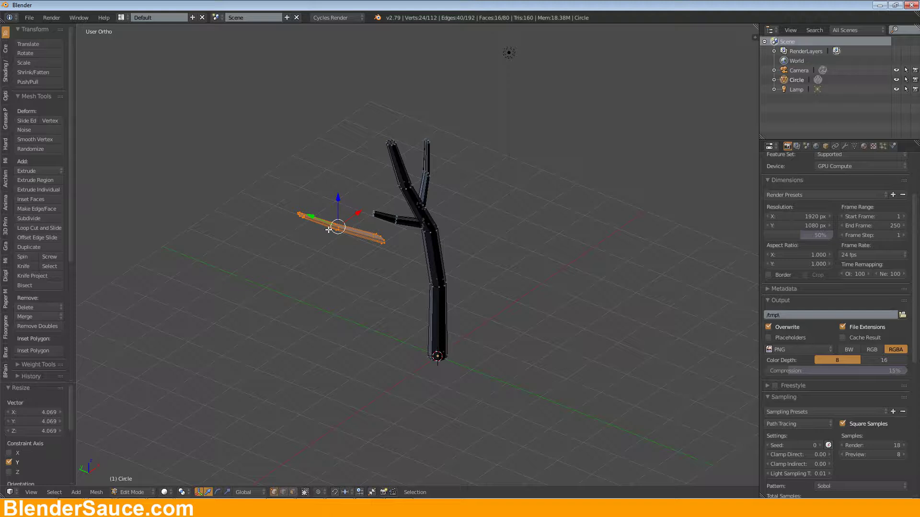
pyautogui.hotkey('ctrl', 'z')
# Stretch the new branch copy along its local X axis by a factor of about 1.34
pyautogui.moveTo(234, 210); pyautogui.dragTo(362, 212, button='middle')
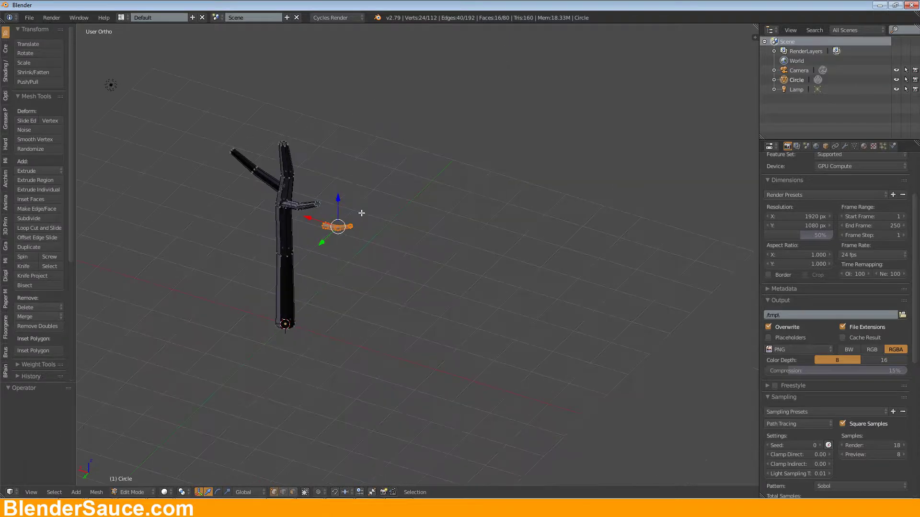
pyautogui.scroll(4, 350, 225)
pyautogui.press('s')
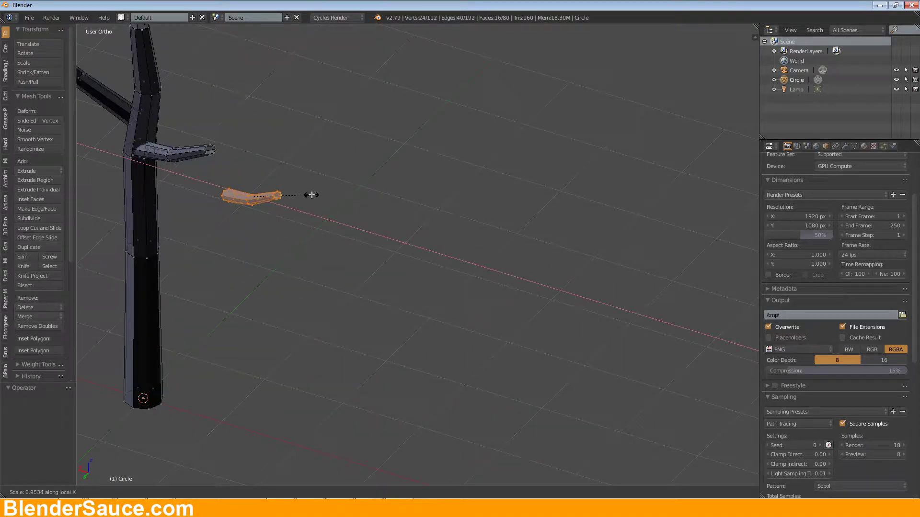
pyautogui.click(335, 203)
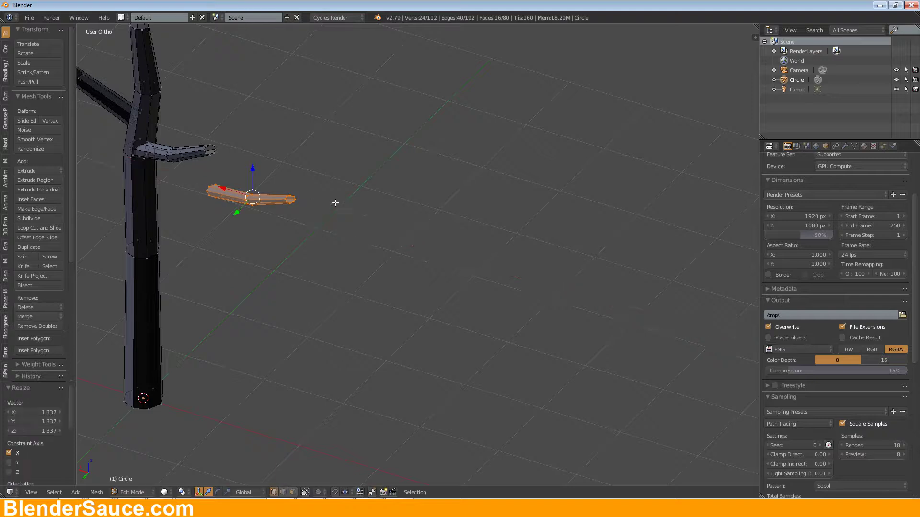
pyautogui.moveTo(335, 203); pyautogui.dragTo(178, 165, button='middle')
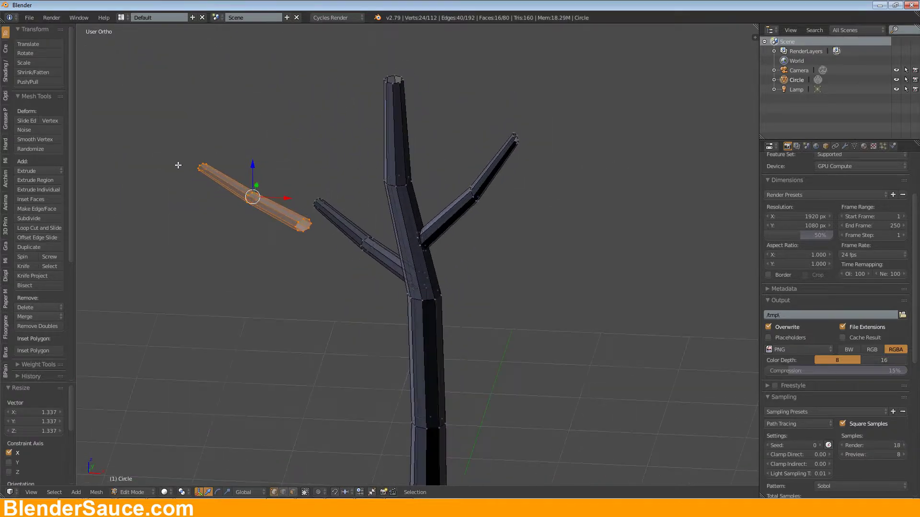
pyautogui.press('KP_1')
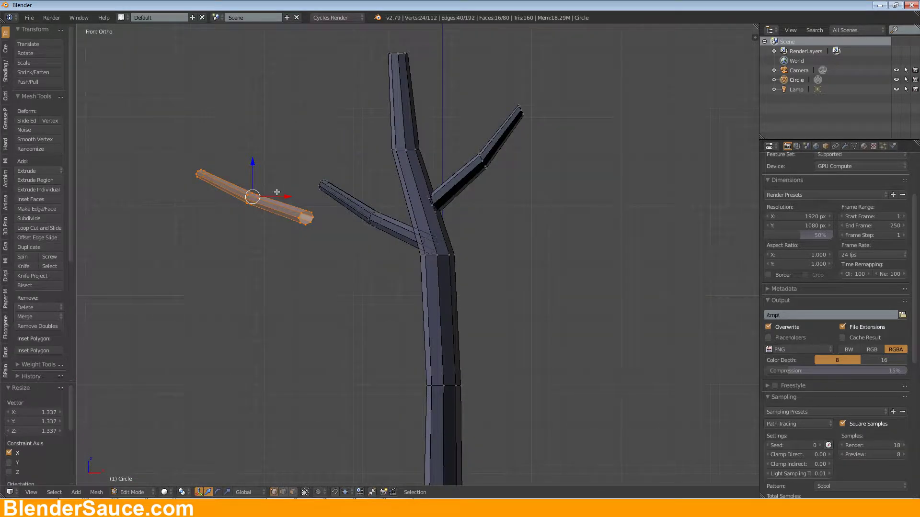
# Move the new branch copy about 1.02 units in X and 1.24 units in Z, up beside the trunk's top segment
pyautogui.press('g')
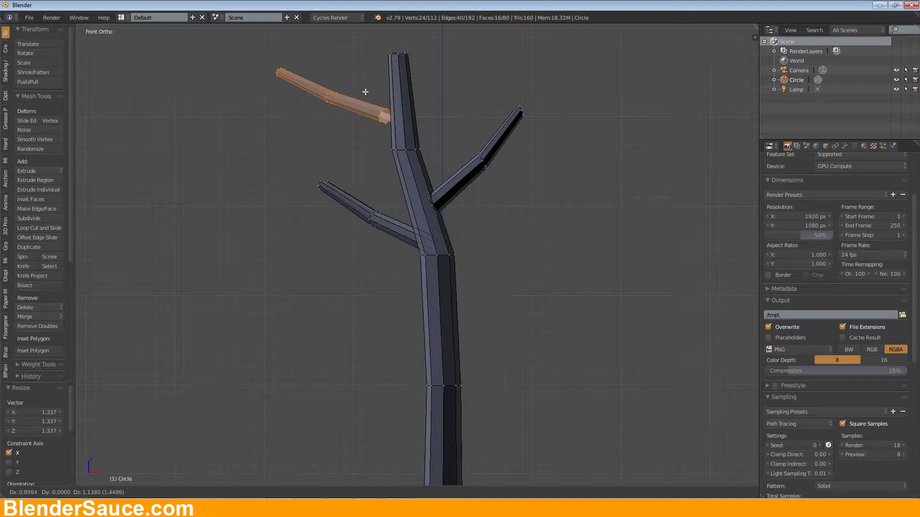
pyautogui.click(374, 88)
pyautogui.moveTo(374, 89); pyautogui.dragTo(484, 130, button='middle')
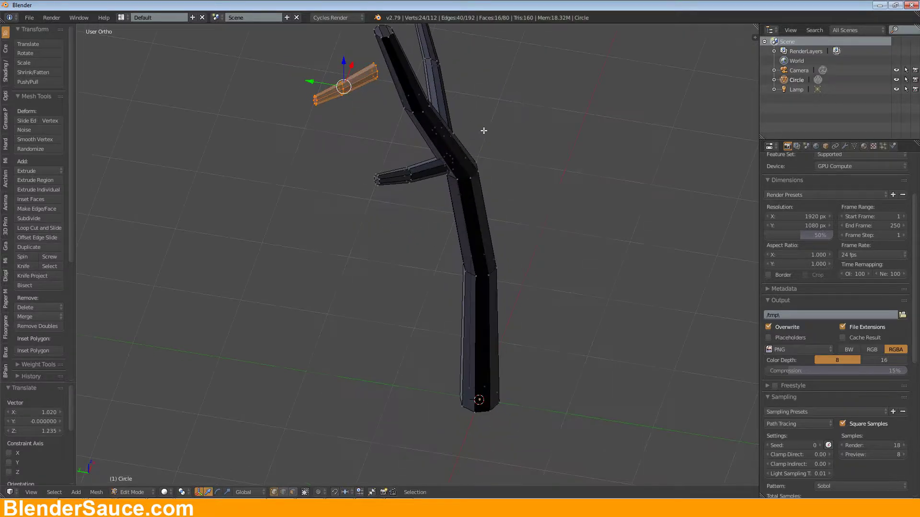
# In top view, rotate the new branch about 43.3° and move its base over the trunk's top segment
pyautogui.press('KP_7')
pyautogui.press('r')
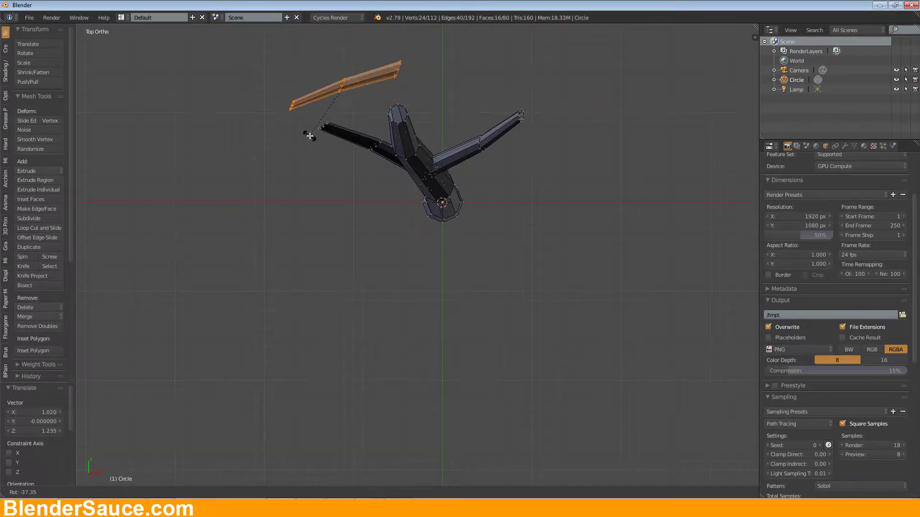
pyautogui.click(286, 60)
pyautogui.press('g')
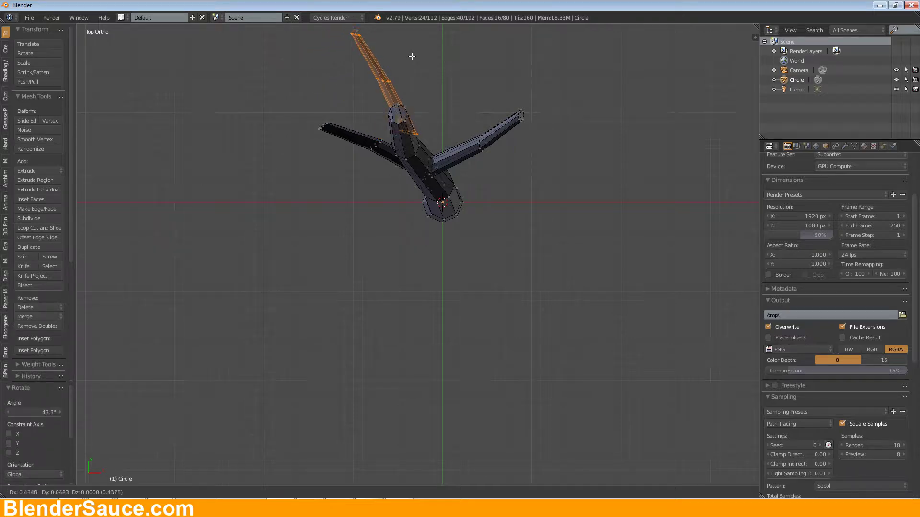
pyautogui.click(411, 55)
# Nudge the upper branch along Y and about -0.05 units along X so its base meets the trunk, and leave Edit Mode
pyautogui.moveTo(447, 109); pyautogui.dragTo(396, 119, button='middle')
pyautogui.press('g')
pyautogui.press('y')
pyautogui.click(412, 98)
pyautogui.press('g')
pyautogui.press('x')
pyautogui.click(357, 85)
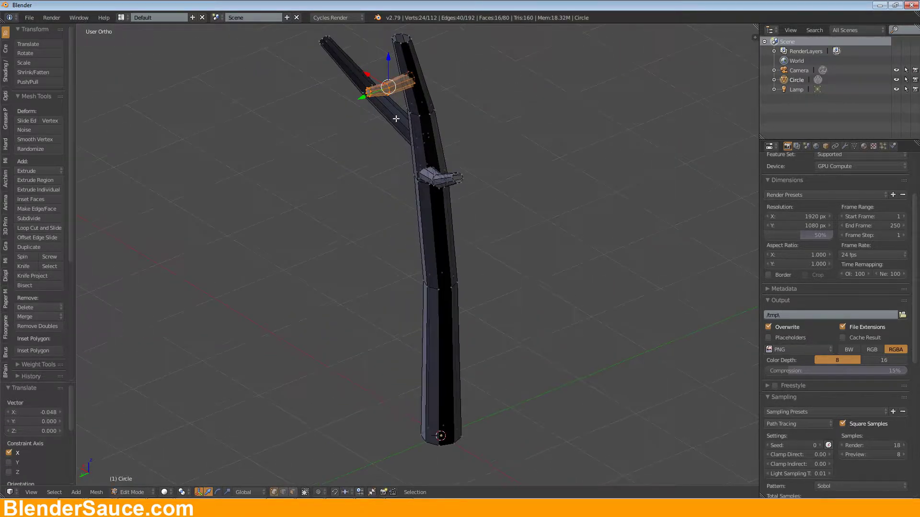
pyautogui.scroll(-3, 502, 265)
pyautogui.moveTo(502, 266)
pyautogui.mouseDown(button='middle')
pyautogui.moveTo(441, 228)
pyautogui.moveTo(470, 221)
pyautogui.moveTo(436, 226)
pyautogui.moveTo(527, 187)
pyautogui.moveTo(461, 202)
pyautogui.moveTo(398, 245)
pyautogui.mouseUp(button='middle')
pyautogui.press('Tab')
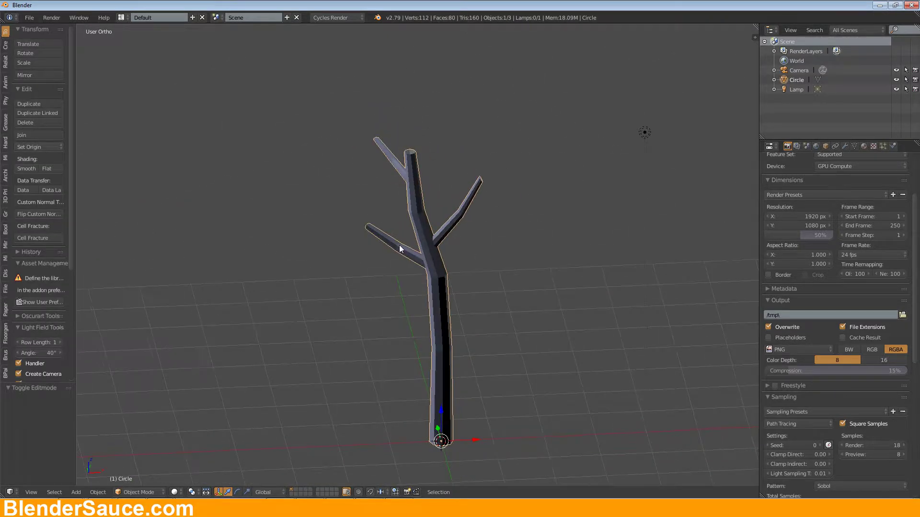
# Select the trunk's top two segments in Edit Mode and duplicate them in place
pyautogui.press('Tab')
pyautogui.rightClick(410, 154)
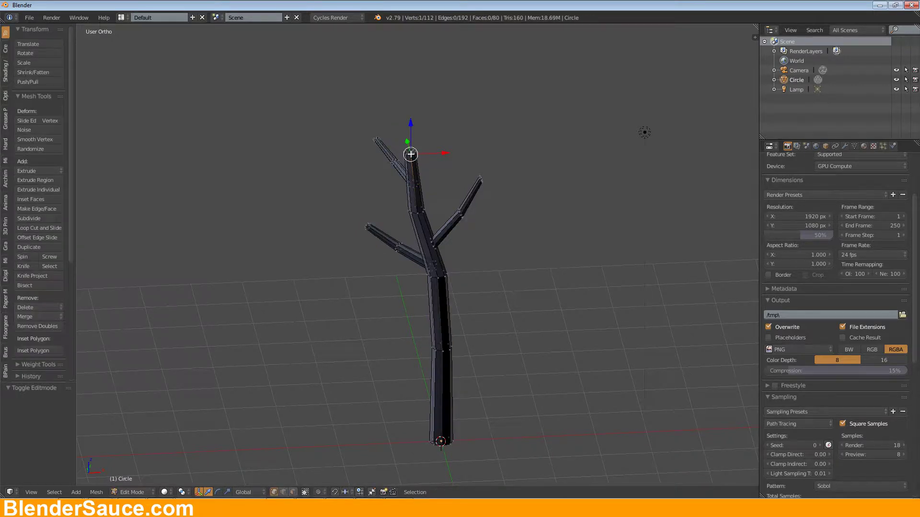
pyautogui.press('ctrl+KP_Add')
pyautogui.press('ctrl+KP_Add')
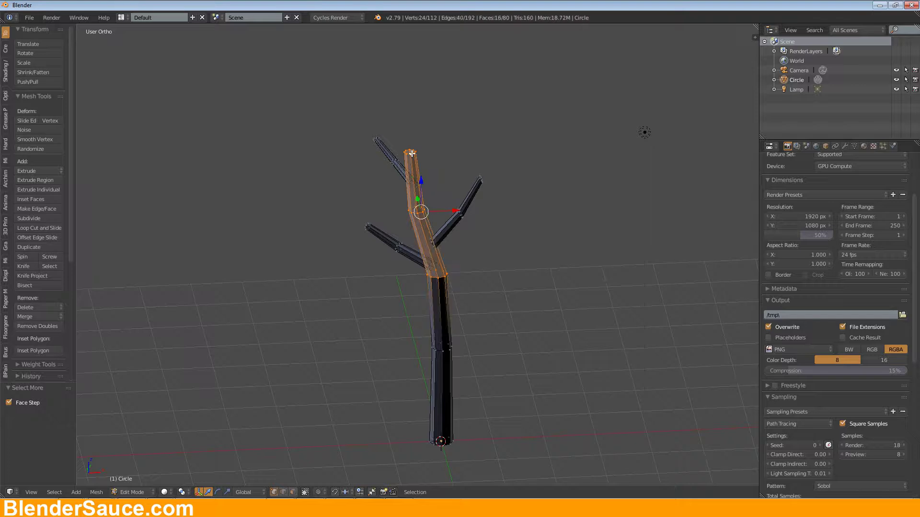
pyautogui.hotkey('shift', 'd')
pyautogui.press('Escape')
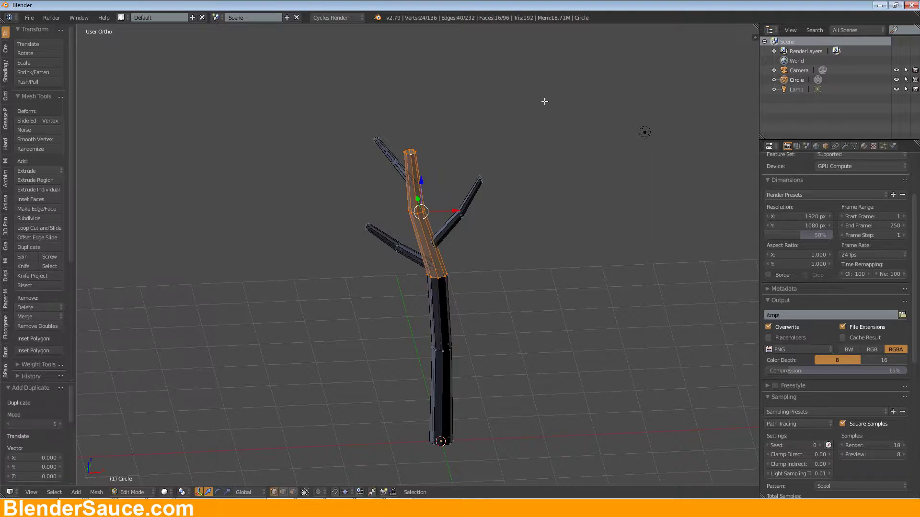
# Move the duplicated trunk segments about 0.35, -0.66 and -1.41 units in X, Y and Z, and rotate them about 151° in top view
pyautogui.press('g')
pyautogui.click(491, 213)
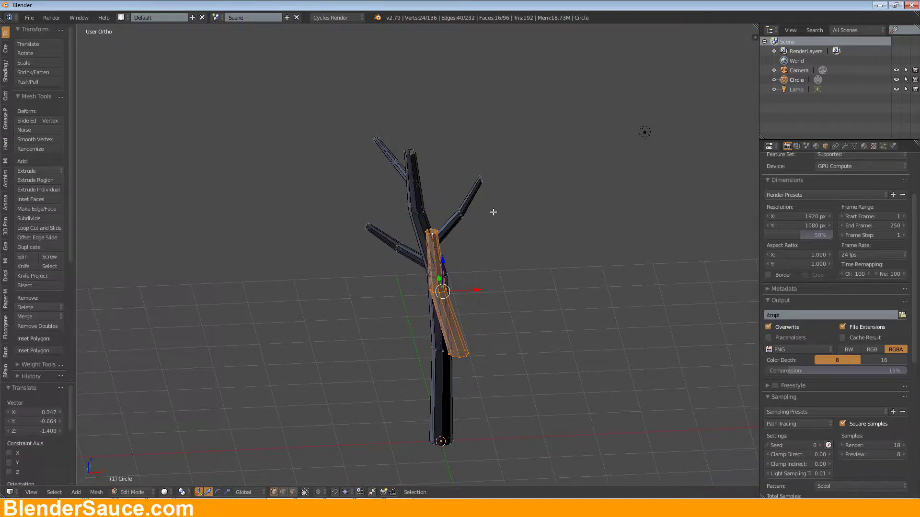
pyautogui.press('KP_7')
pyautogui.press('r')
pyautogui.click(437, 378)
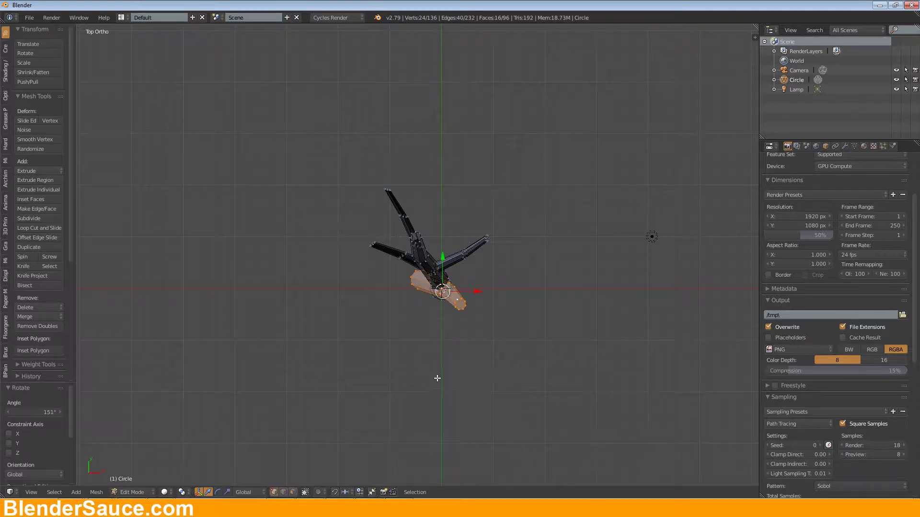
# In front view, move the duplicated segments about 0.47 units in X and 0.22 units in Z
pyautogui.moveTo(435, 341); pyautogui.dragTo(431, 278, button='middle')
pyautogui.press('KP_1')
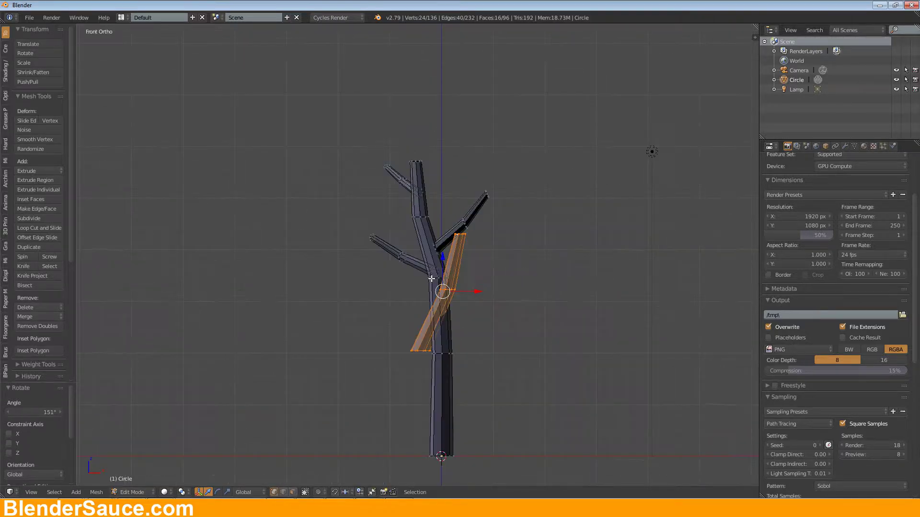
pyautogui.press('g')
pyautogui.click(457, 264)
# Tilt the duplicated segments into a lower side branch and move them about 0.67 units in X and -0.20 units in Z
pyautogui.press('r')
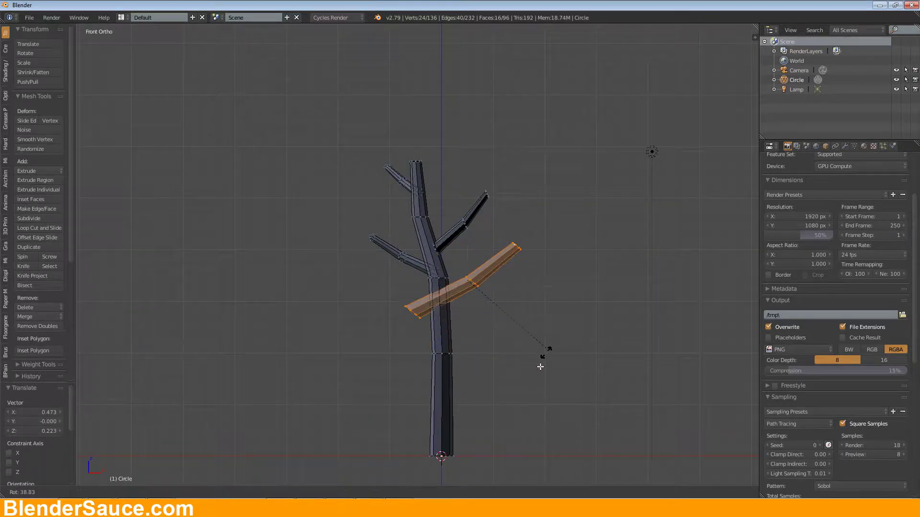
pyautogui.click(545, 357)
pyautogui.press('g')
pyautogui.click(577, 353)
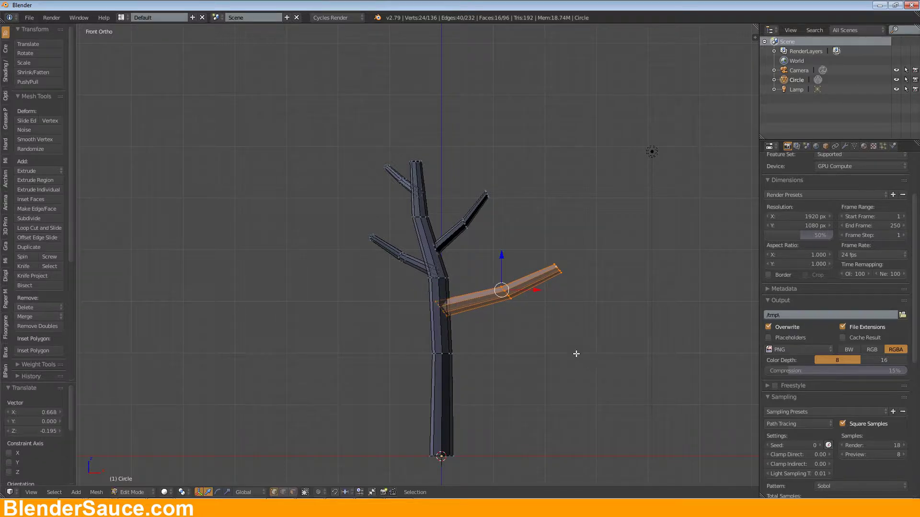
# Select the lower branch's base ring inside the trunk and scale it to about 0.64
pyautogui.scroll(4, 561, 334)
pyautogui.keyDown('shift'); pyautogui.moveTo(604, 301); pyautogui.dragTo(509, 250, button='middle'); pyautogui.keyUp('shift')
pyautogui.press('a')
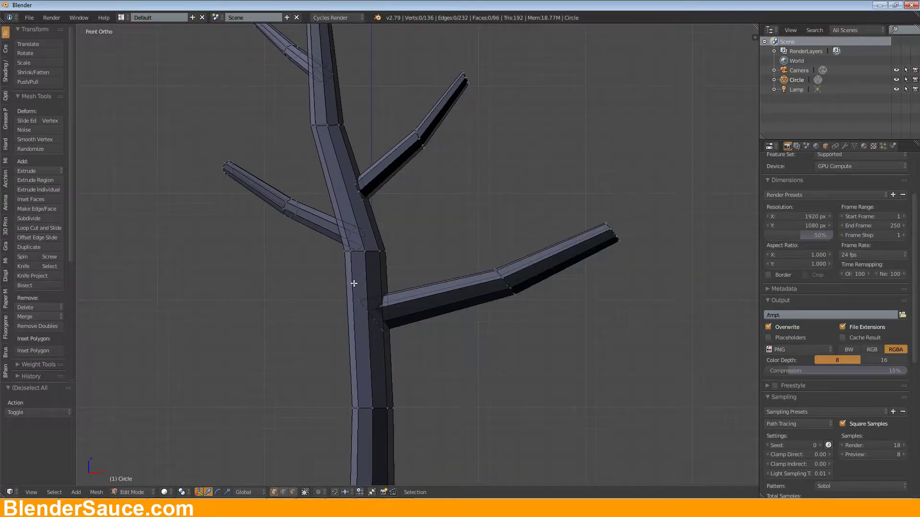
pyautogui.press('b')
pyautogui.moveTo(344, 281); pyautogui.dragTo(445, 351)
pyautogui.press('s')
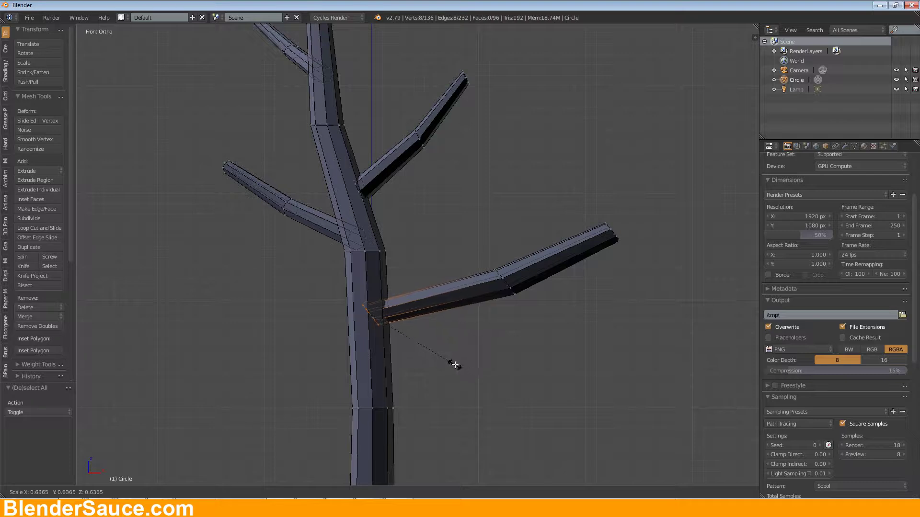
pyautogui.click(455, 364)
# Select the ring at the lower branch's bend and scale it down to thin the branch's middle
pyautogui.press('a')
pyautogui.press('b')
pyautogui.moveTo(474, 246); pyautogui.dragTo(570, 330)
pyautogui.press('s')
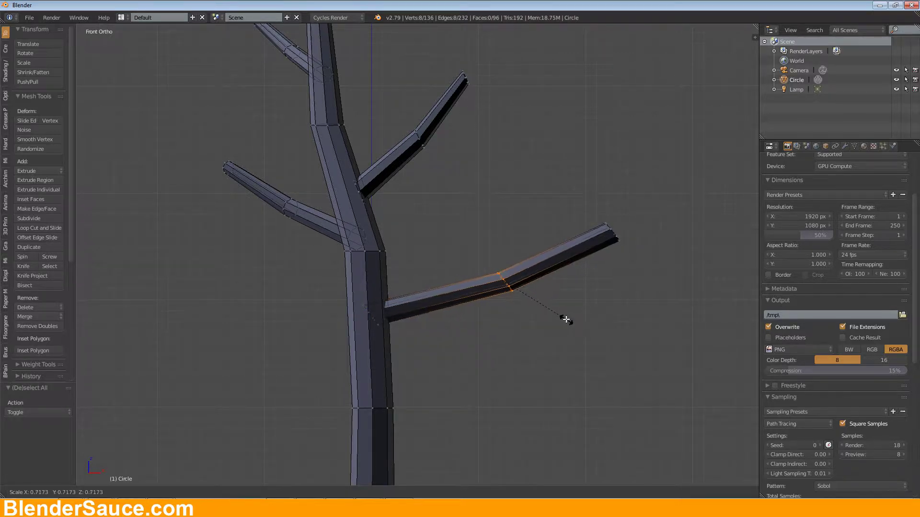
pyautogui.click(550, 307)
# Select the ring at the lower branch's tip and scale it to about 0.38
pyautogui.press('a')
pyautogui.press('b')
pyautogui.moveTo(591, 199); pyautogui.dragTo(677, 267)
pyautogui.press('s')
pyautogui.click(638, 252)
pyautogui.moveTo(637, 252); pyautogui.dragTo(572, 287, button='middle')
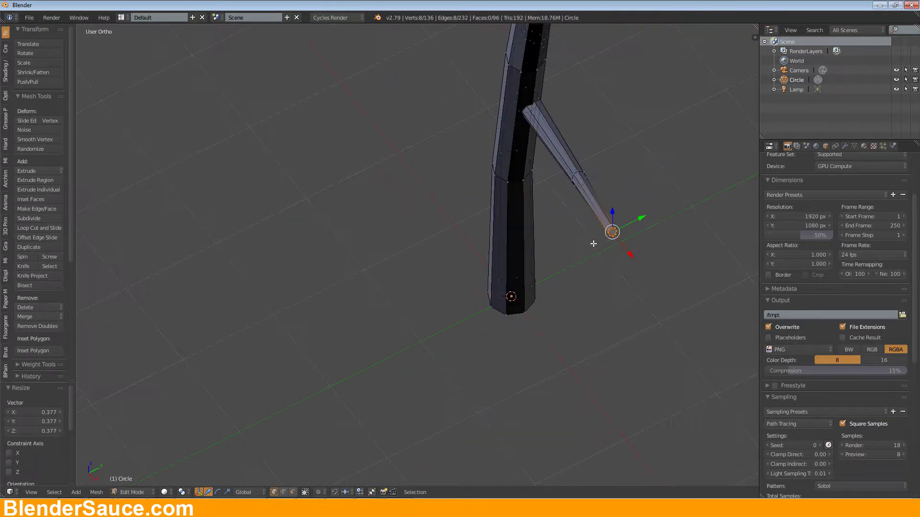
# Select the whole lower branch, rotate it about 34.7° in top view and move its base back onto the trunk
pyautogui.hotkey('ctrl', 'l')
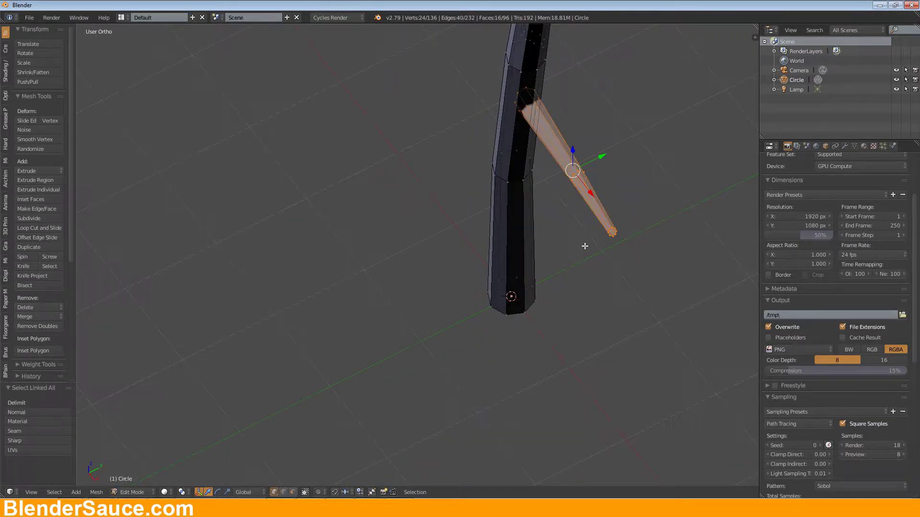
pyautogui.moveTo(585, 246); pyautogui.dragTo(606, 220, button='middle')
pyautogui.press('KP_7')
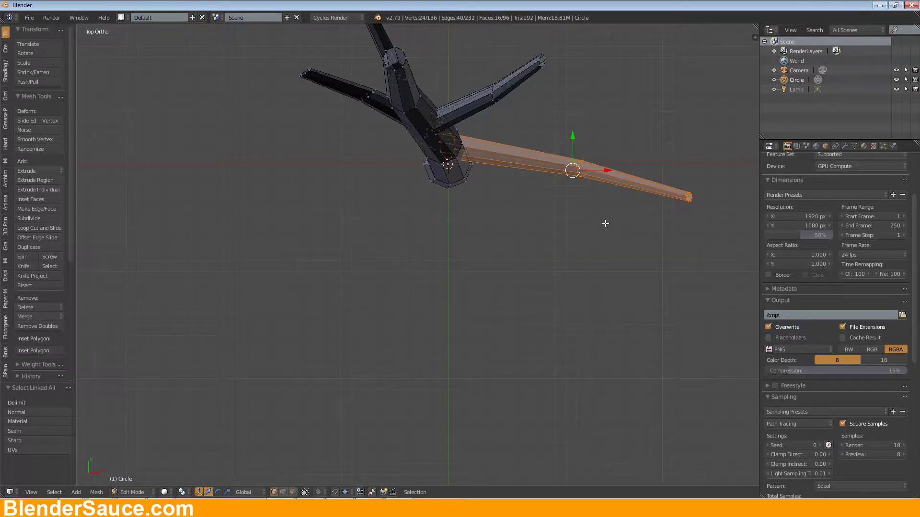
pyautogui.press('r')
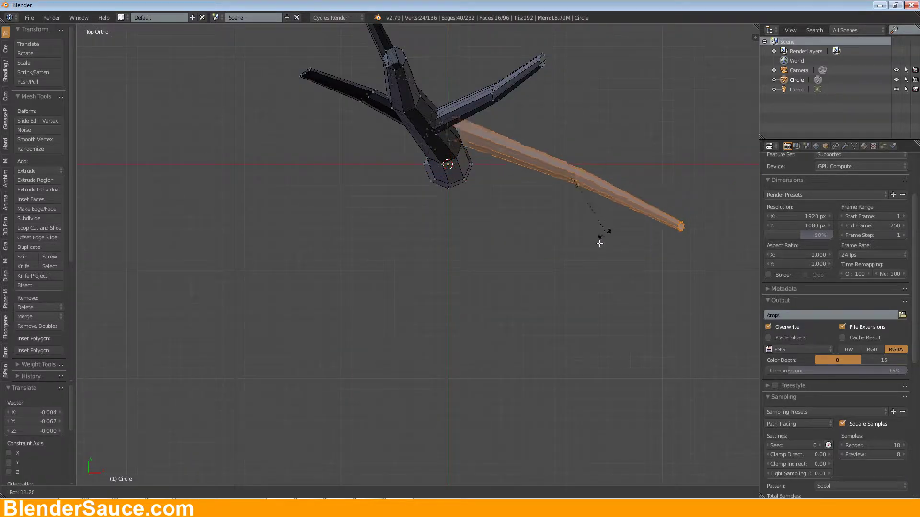
pyautogui.click(583, 255)
pyautogui.press('g')
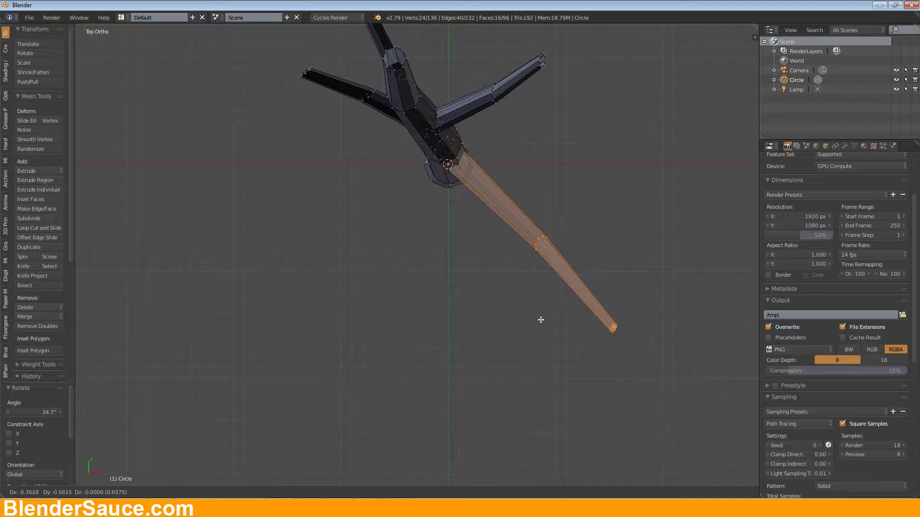
pyautogui.click(524, 344)
# Rotate the lower branch about -25.5° and then 14° from the side, and raise it about 0.16 units so its base sits in the trunk
pyautogui.moveTo(524, 344); pyautogui.dragTo(510, 250, button='middle')
pyautogui.press('r')
pyautogui.click(546, 257)
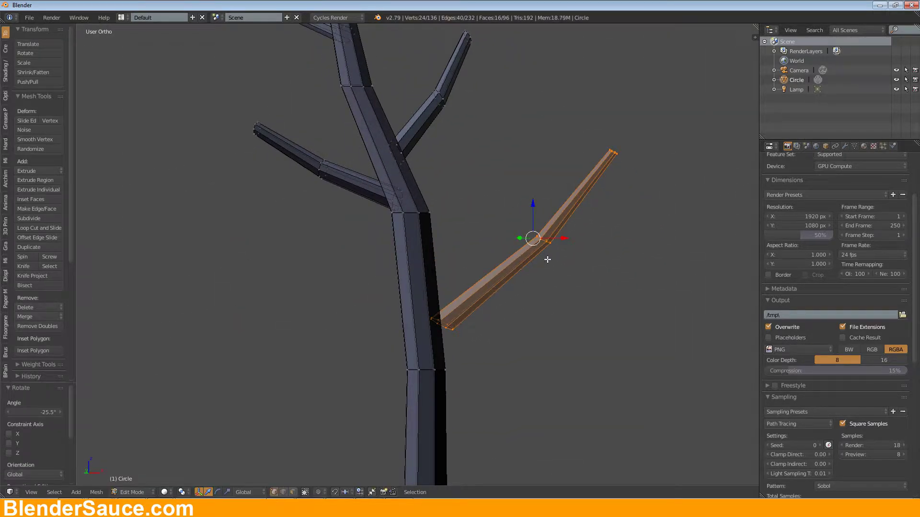
pyautogui.press('r')
pyautogui.click(610, 281)
pyautogui.press('g')
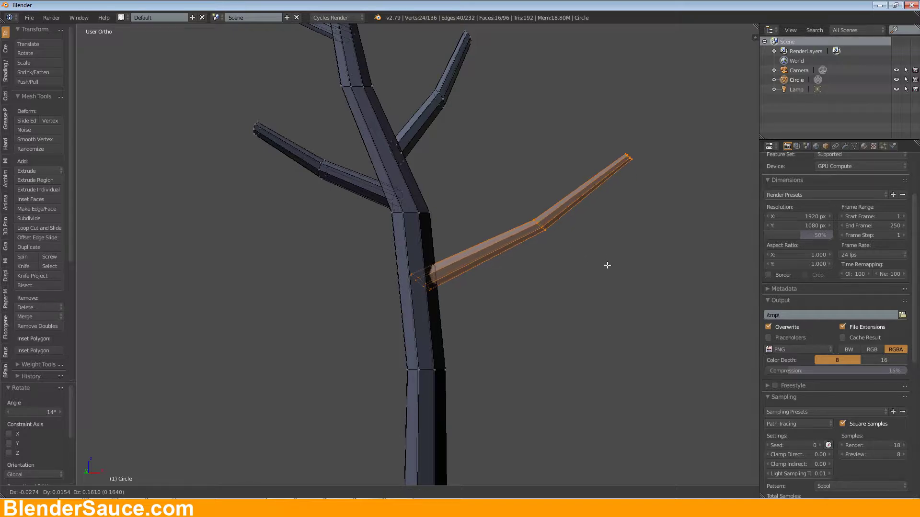
pyautogui.click(610, 269)
# Rotate the lower branch about 3.5° around the Z axis and leave Edit Mode
pyautogui.moveTo(610, 270); pyautogui.dragTo(510, 298, button='middle')
pyautogui.press('r')
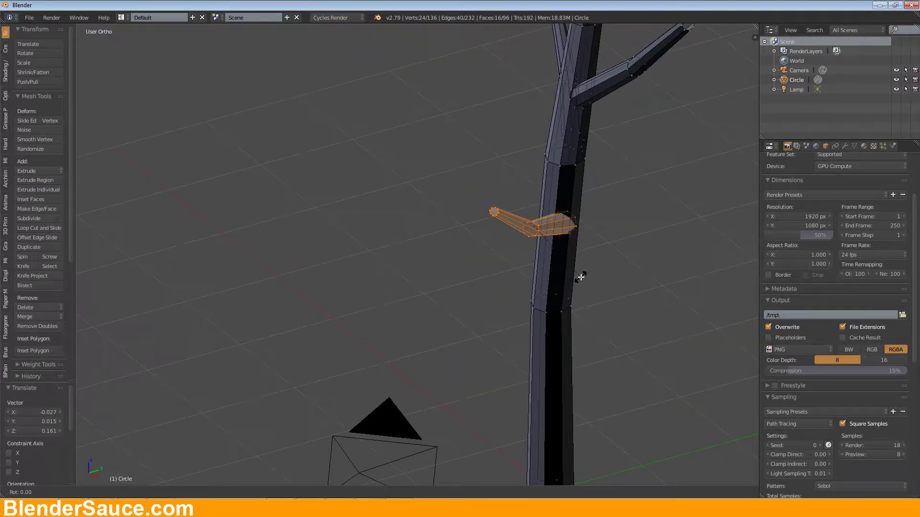
pyautogui.click(587, 277)
pyautogui.moveTo(451, 243); pyautogui.dragTo(506, 244, button='middle')
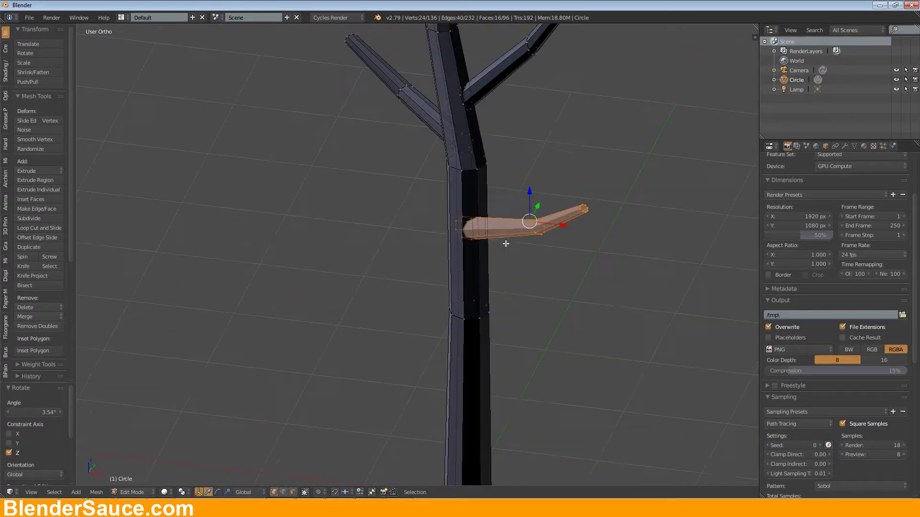
pyautogui.scroll(-6, 498, 258)
pyautogui.press('Tab')
# Add an ico sphere mesh and flatten it along the Z axis to about 0.67
pyautogui.moveTo(426, 237)
pyautogui.mouseDown(button='middle')
pyautogui.moveTo(442, 193)
pyautogui.moveTo(458, 228)
pyautogui.moveTo(409, 229)
pyautogui.moveTo(435, 225)
pyautogui.mouseUp(button='middle')
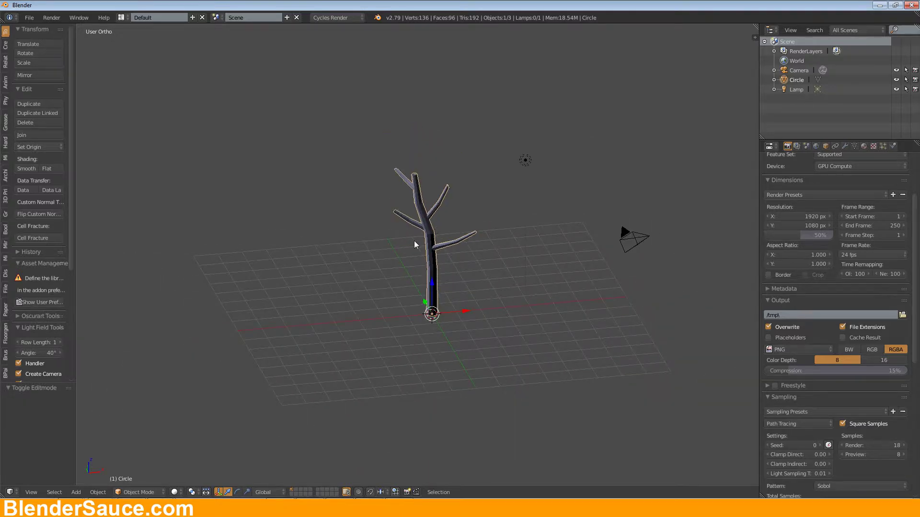
pyautogui.scroll(4, 413, 241)
pyautogui.hotkey('shift', 'a')
pyautogui.moveTo(452, 274)
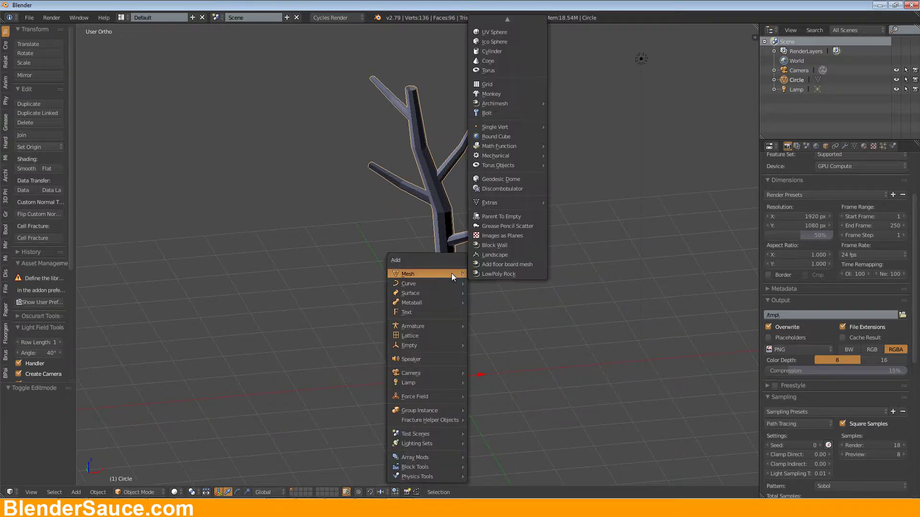
pyautogui.click(487, 41)
pyautogui.press('s')
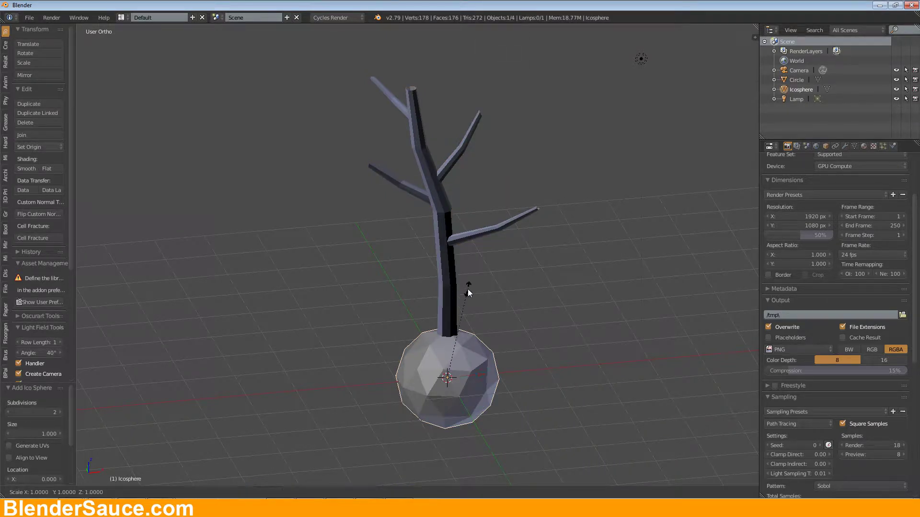
pyautogui.press('z')
pyautogui.click(455, 317)
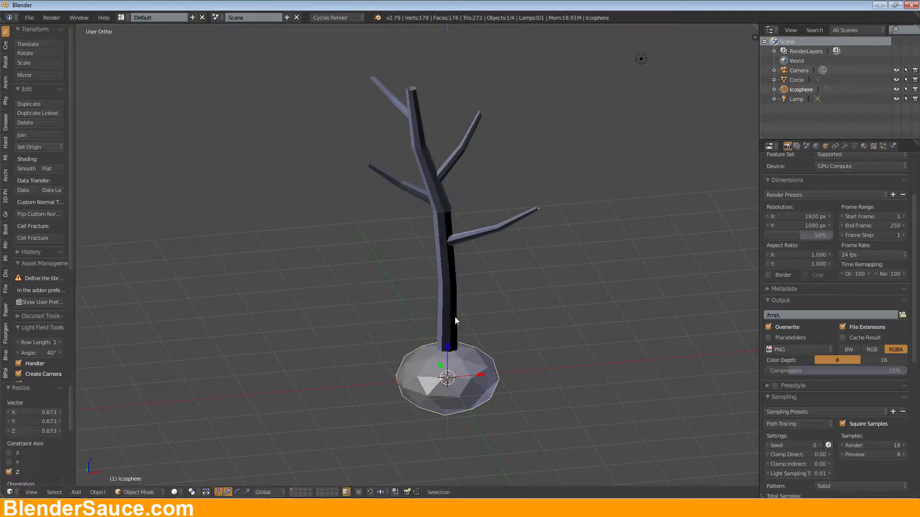
# Move the flattened ico sphere onto the tip of the lowest branch, adjusting its position from a second viewing angle
pyautogui.press('g')
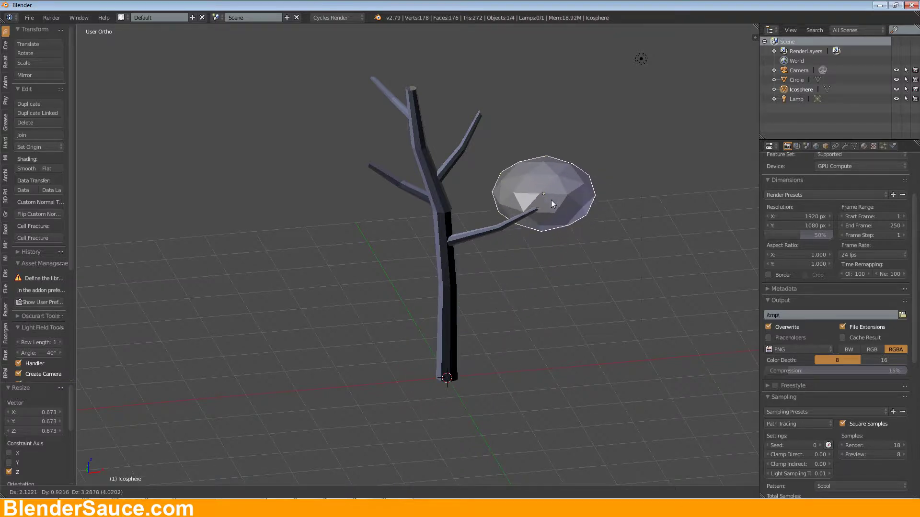
pyautogui.click(551, 200)
pyautogui.moveTo(550, 200); pyautogui.dragTo(431, 170, button='middle')
pyautogui.press('g')
pyautogui.click(435, 162)
pyautogui.press('g')
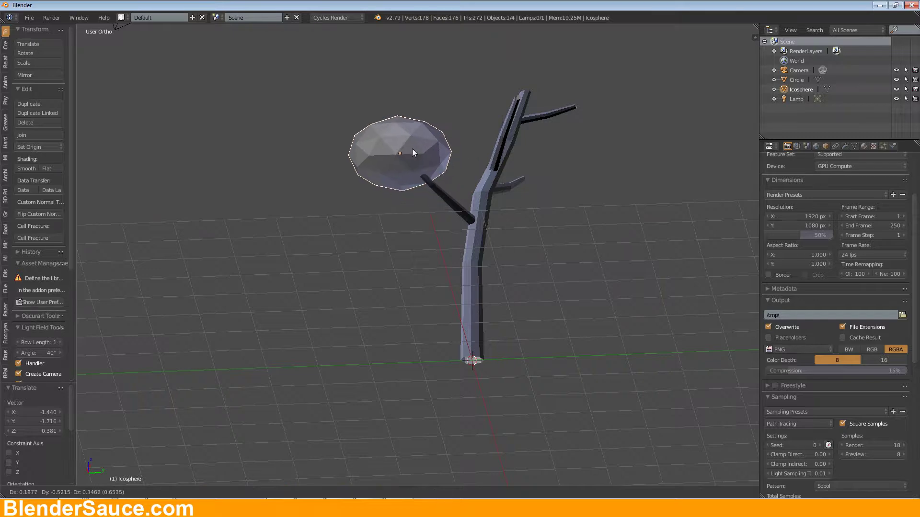
pyautogui.click(409, 137)
# Scale the foliage ico sphere uniformly to about 0.79
pyautogui.moveTo(341, 180); pyautogui.dragTo(496, 198, button='middle')
pyautogui.press('s')
pyautogui.click(471, 190)
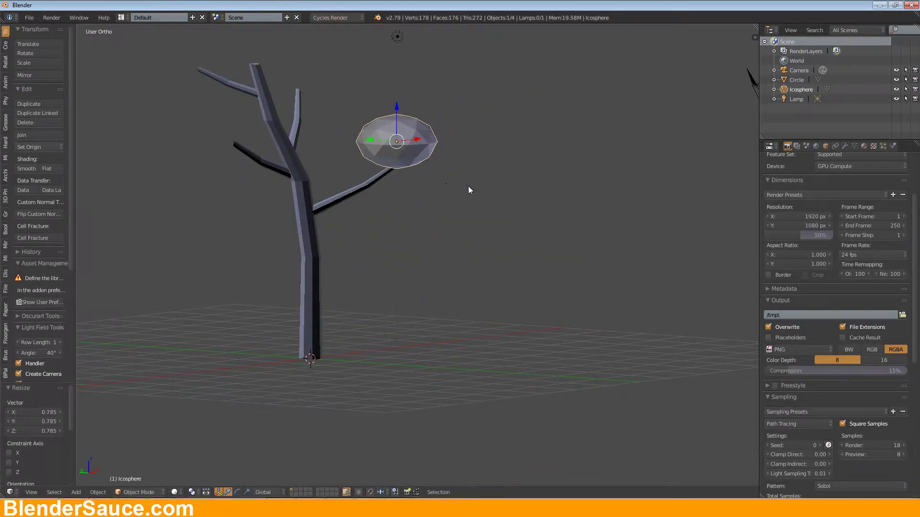
# Shift the ico sphere outward along X in front view and fine-tune it by about 0.07, 0.19 and -0.07 units in X, Y and Z
pyautogui.press('KP_1')
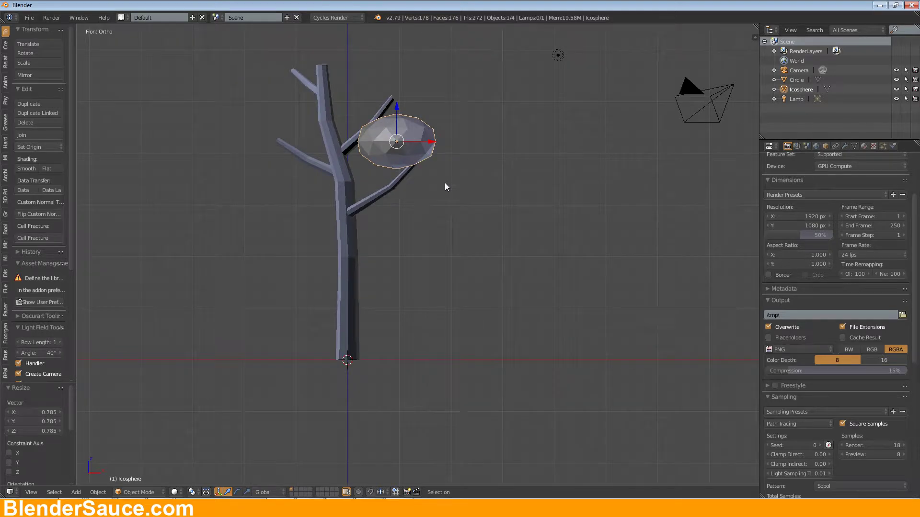
pyautogui.moveTo(431, 141); pyautogui.dragTo(451, 142)
pyautogui.click(454, 143)
pyautogui.moveTo(455, 143); pyautogui.dragTo(482, 275, button='middle')
pyautogui.press('g')
pyautogui.click(474, 226)
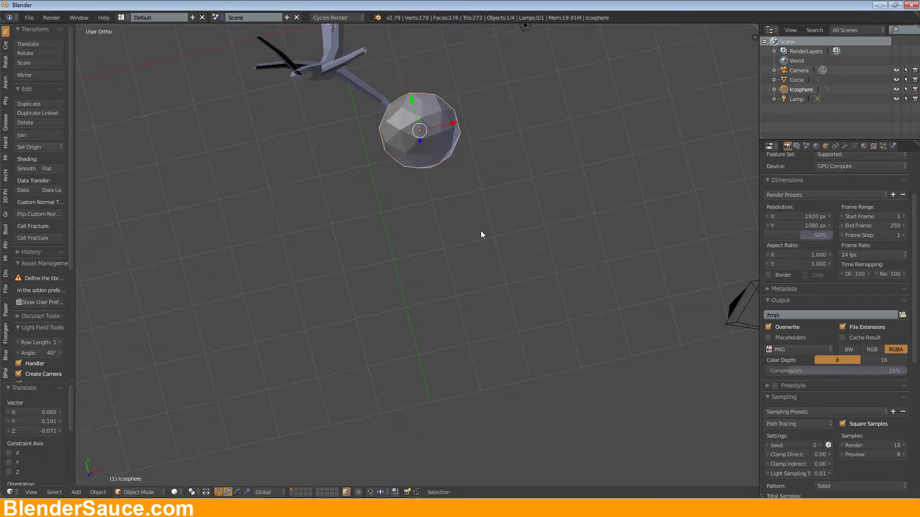
# Duplicate the foliage ico sphere upward and shift the copy in top view by about -0.83 in X and 2.01 in Y
pyautogui.moveTo(481, 231); pyautogui.dragTo(457, 177, button='middle')
pyautogui.hotkey('shift', 'd')
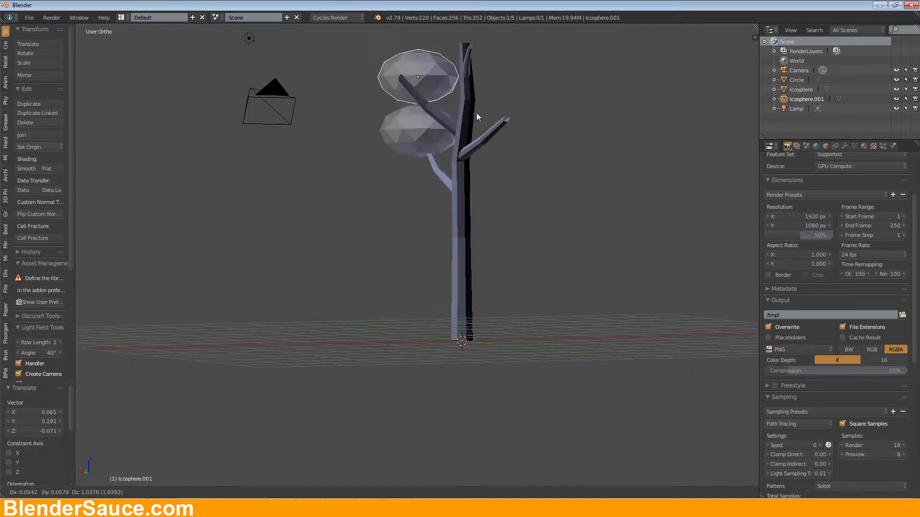
pyautogui.click(464, 107)
pyautogui.keyDown('shift'); pyautogui.moveTo(464, 107); pyautogui.dragTo(484, 183, button='middle'); pyautogui.keyUp('shift')
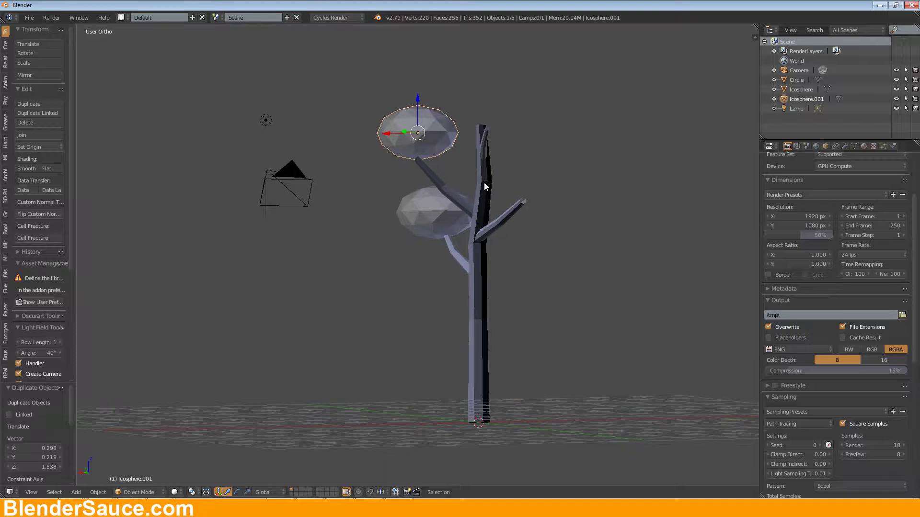
pyautogui.press('KP_7')
pyautogui.press('g')
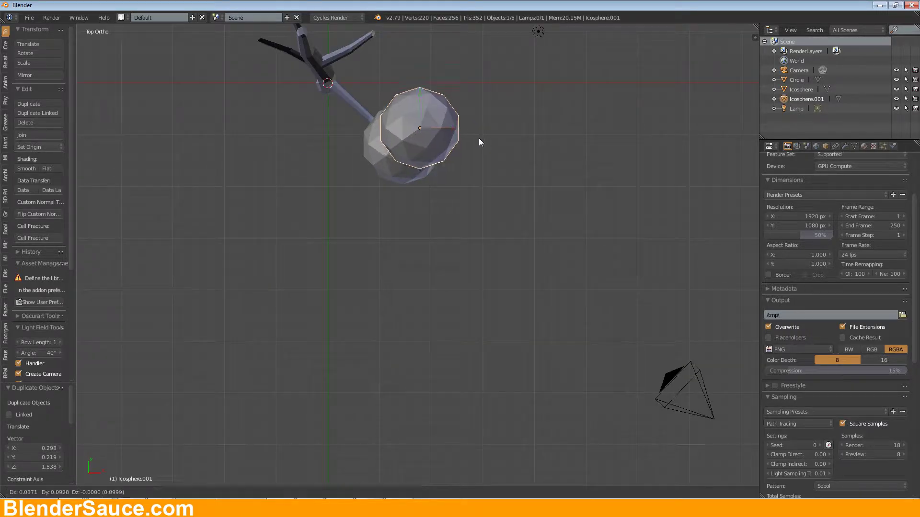
pyautogui.click(434, 42)
# Lower the duplicated ico sphere about 0.4 units onto the branch tip and scale it uniformly to about 1.29
pyautogui.moveTo(434, 42); pyautogui.dragTo(373, 477, button='middle')
pyautogui.moveTo(406, 274); pyautogui.dragTo(404, 436, button='middle')
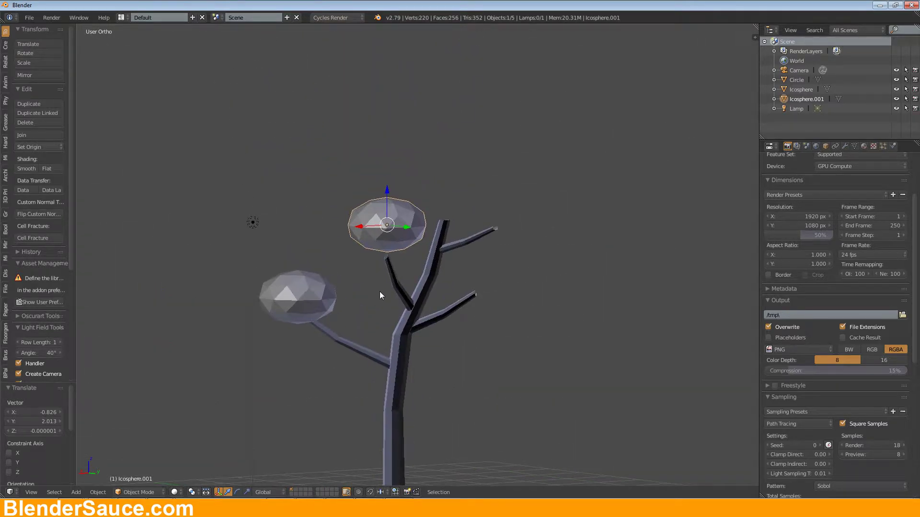
pyautogui.press('g')
pyautogui.click(399, 320)
pyautogui.press('s')
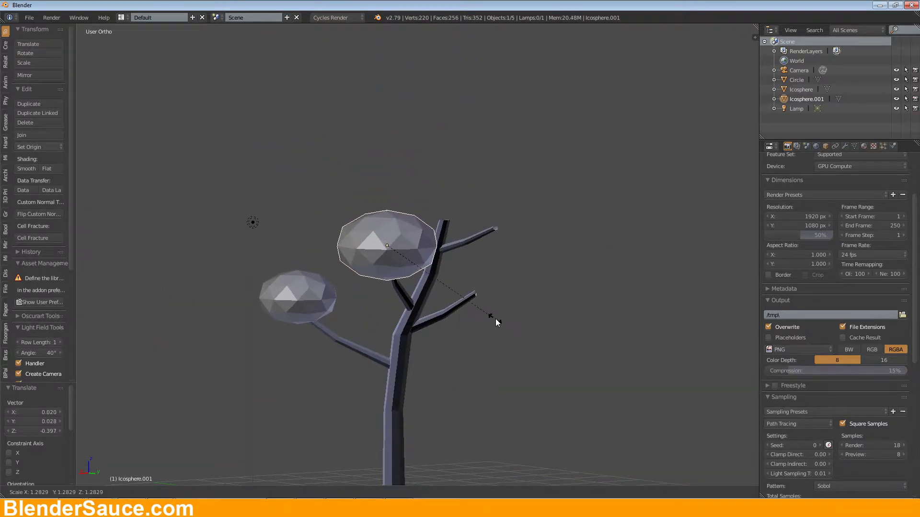
pyautogui.click(497, 317)
pyautogui.moveTo(508, 303); pyautogui.dragTo(448, 329, button='middle')
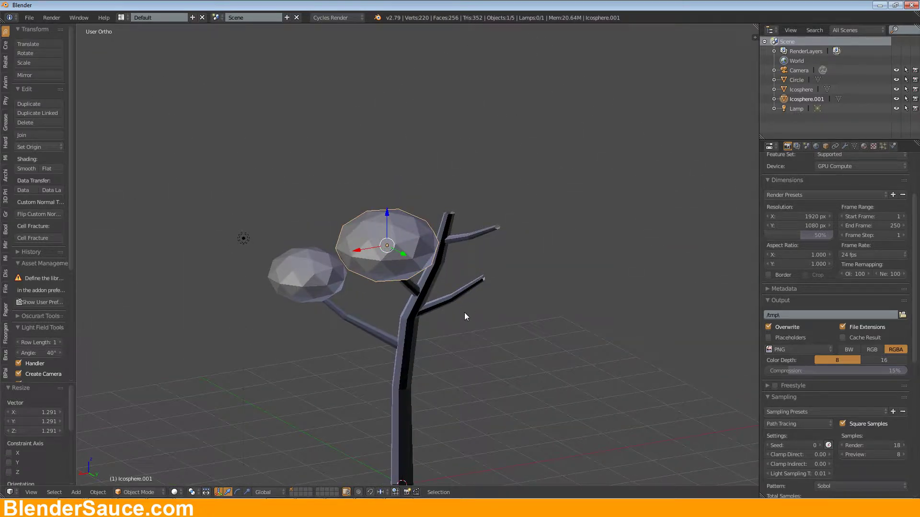
# Duplicate the enlarged ico sphere onto the upper side branch, then resize the copy and rotate it about -19.3°
pyautogui.hotkey('shift', 'd')
pyautogui.click(594, 269)
pyautogui.moveTo(593, 272); pyautogui.dragTo(465, 267, button='middle')
pyautogui.press('s')
pyautogui.click(572, 276)
pyautogui.press('r')
pyautogui.click(594, 225)
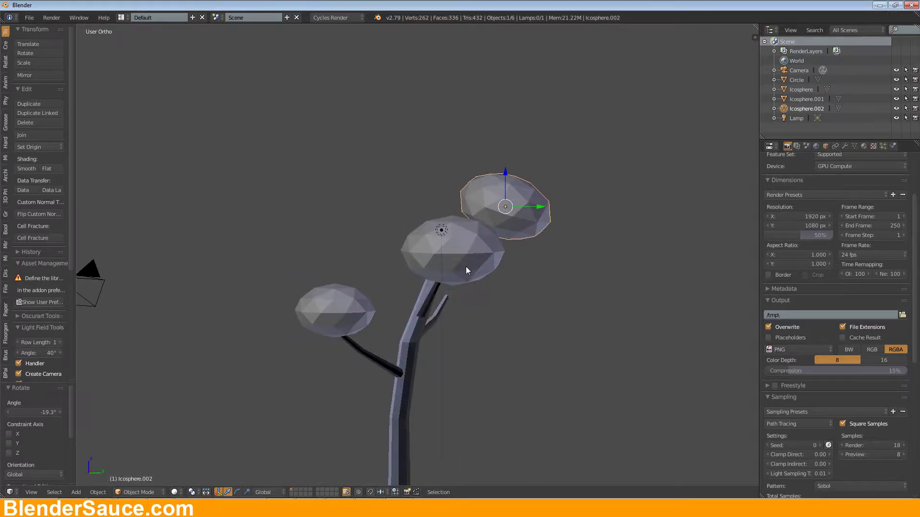
# Rotate the foliage sphere it was copied from by about 13.4°
pyautogui.rightClick(466, 267)
pyautogui.press('r')
pyautogui.click(524, 259)
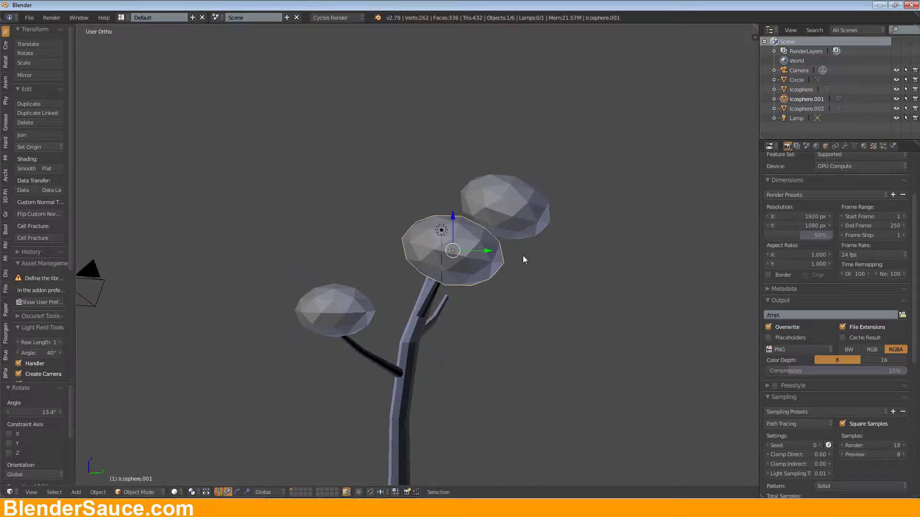
# Duplicate the upper side branch's foliage sphere onto the trunk's top, rotate it about 19.1° and scale it to about 1.33
pyautogui.rightClick(532, 220)
pyautogui.moveTo(569, 272); pyautogui.dragTo(413, 292, button='middle')
pyautogui.hotkey('shift', 'd')
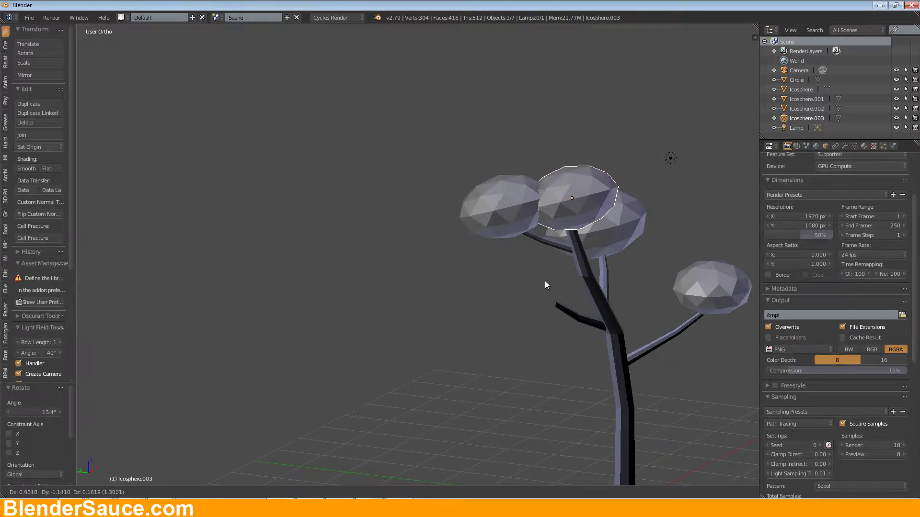
pyautogui.click(544, 281)
pyautogui.press('r')
pyautogui.click(628, 298)
pyautogui.press('s')
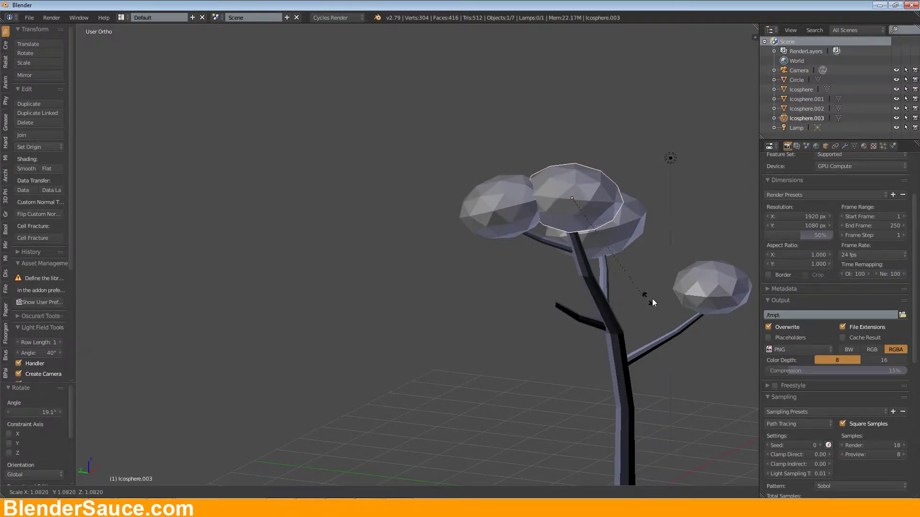
pyautogui.click(682, 303)
pyautogui.moveTo(682, 303); pyautogui.dragTo(519, 272, button='middle')
# Duplicate the treetop foliage sphere down onto the remaining bare branch and scale the copy to about 0.64
pyautogui.hotkey('shift', 'd')
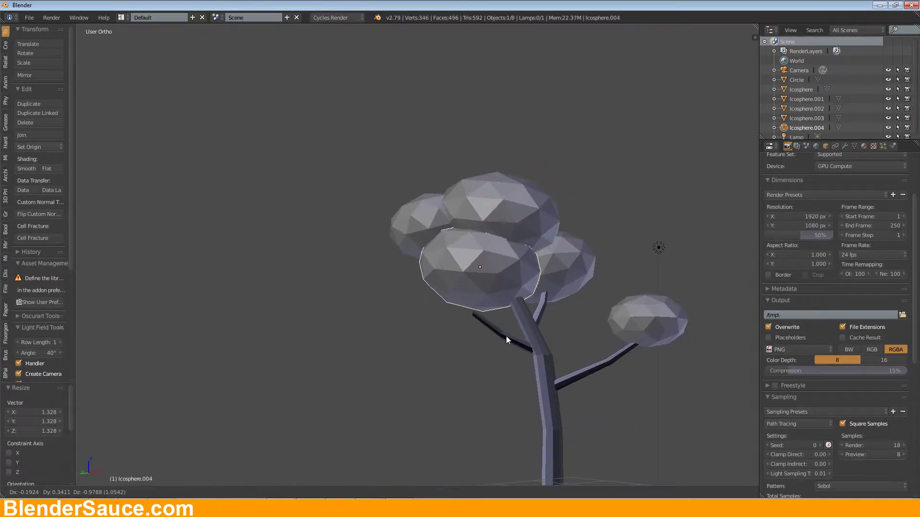
pyautogui.click(504, 344)
pyautogui.press('s')
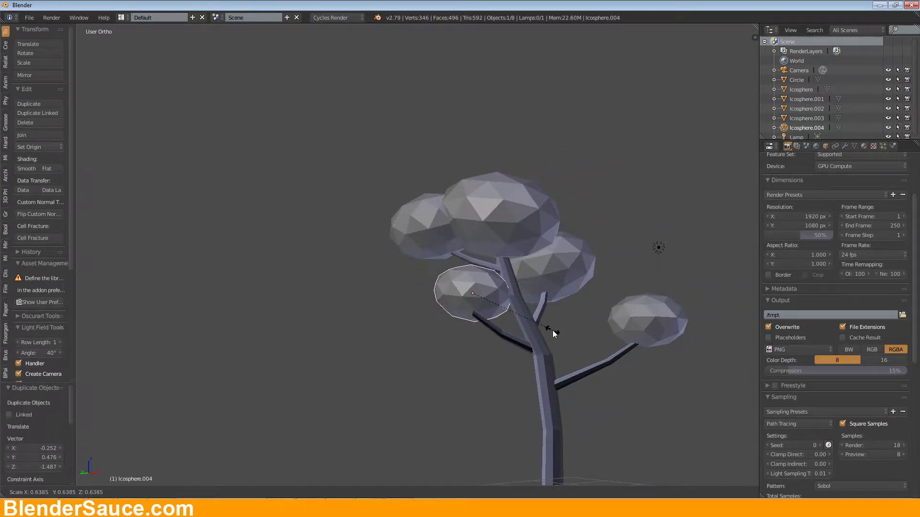
pyautogui.click(552, 330)
# Reposition the small foliage sphere from two viewing angles so it sits on its branch tip
pyautogui.moveTo(553, 330); pyautogui.dragTo(516, 329, button='middle')
pyautogui.press('g')
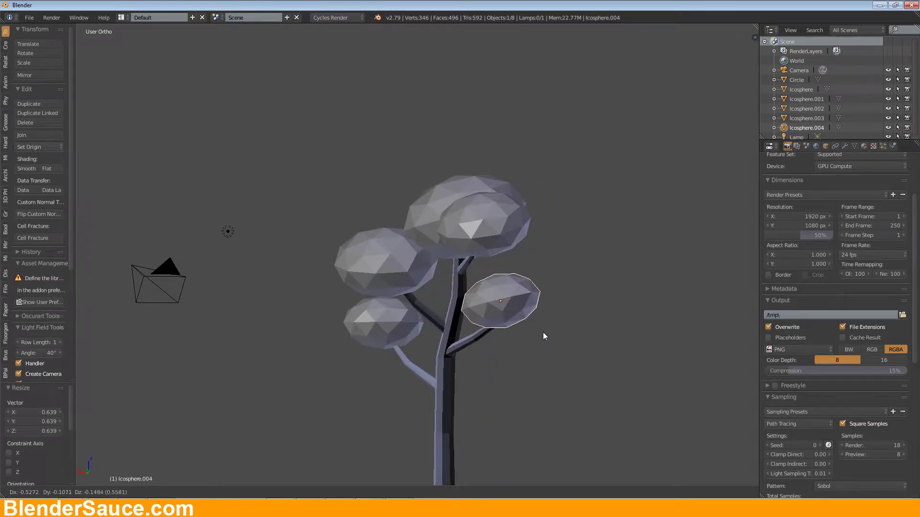
pyautogui.click(542, 332)
pyautogui.moveTo(595, 337); pyautogui.dragTo(309, 349, button='middle')
pyautogui.press('g')
pyautogui.click(552, 320)
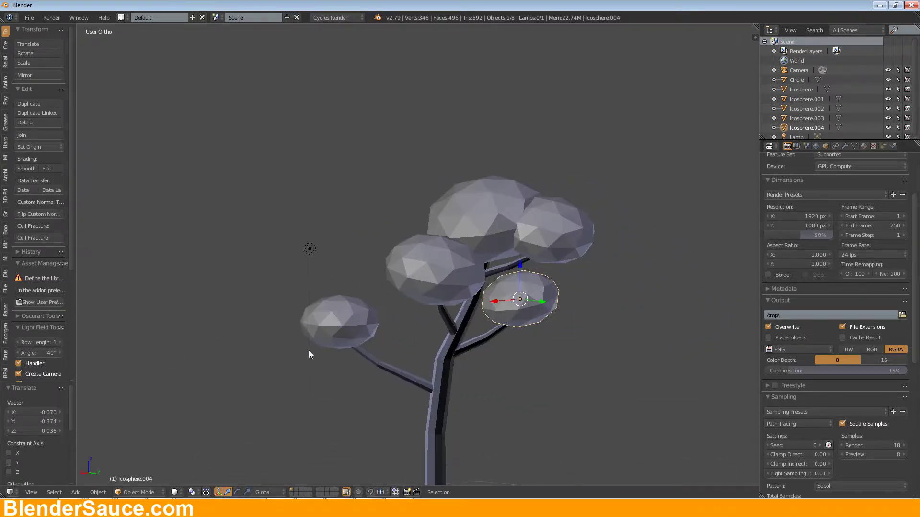
# Select the trunk and all foliage spheres together and scale the whole tree down to about 0.205
pyautogui.scroll(-4, 455, 338)
pyautogui.moveTo(487, 328); pyautogui.dragTo(567, 298, button='middle')
pyautogui.press('a')
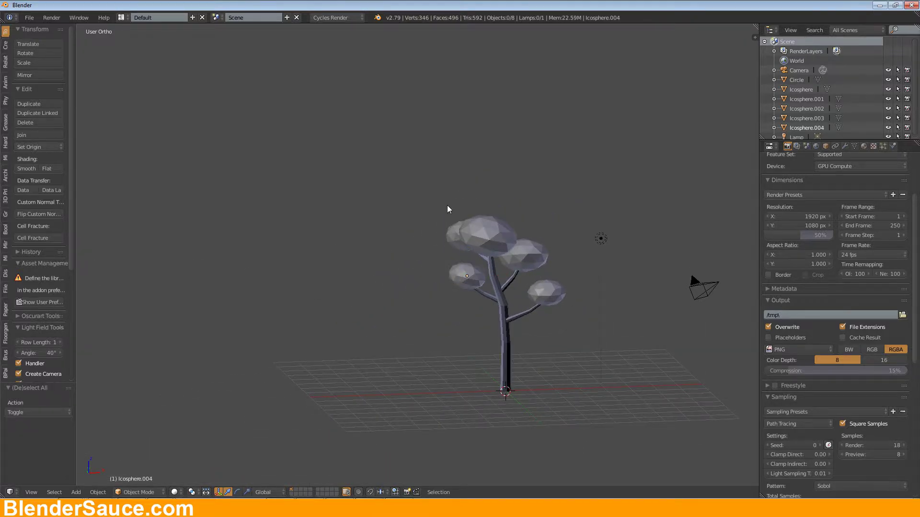
pyautogui.moveTo(426, 185); pyautogui.dragTo(573, 352)
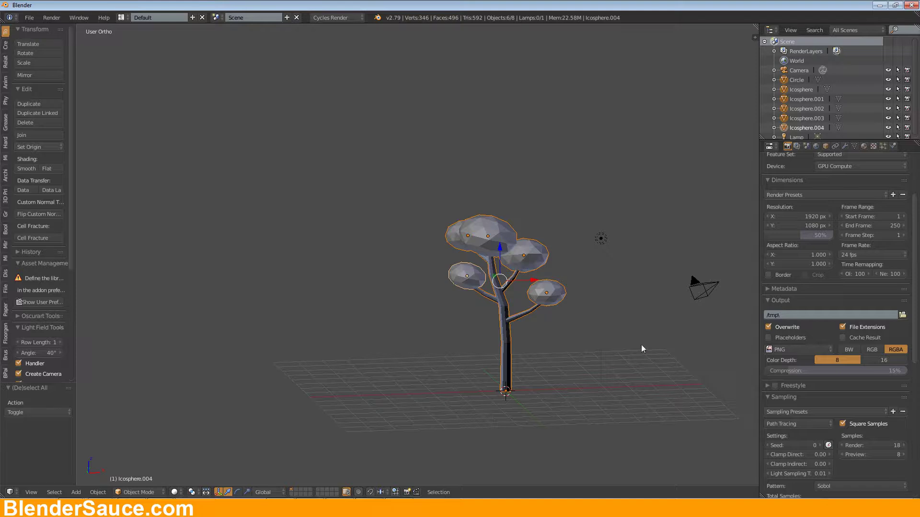
pyautogui.press('s')
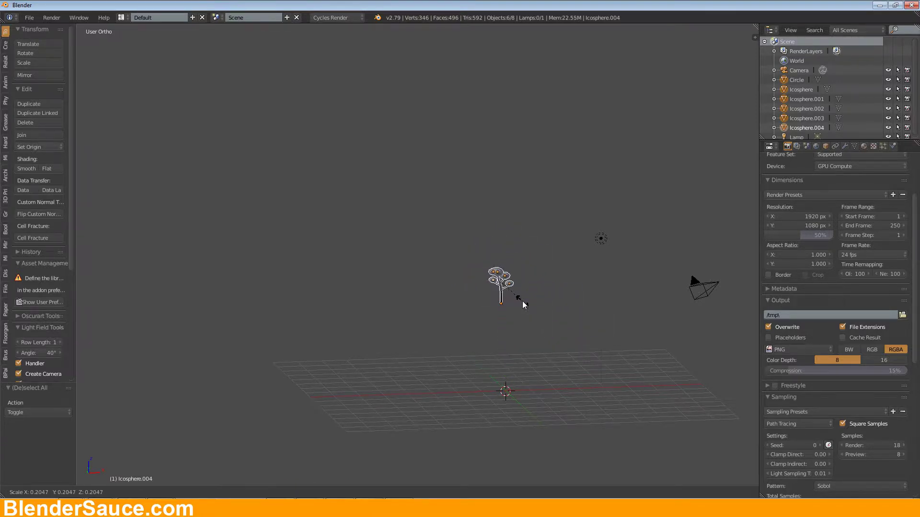
pyautogui.click(522, 302)
# Move the tree in front view by about 0.115 in X and -3.48 in Z so the trunk base sits at the origin
pyautogui.press('KP_1')
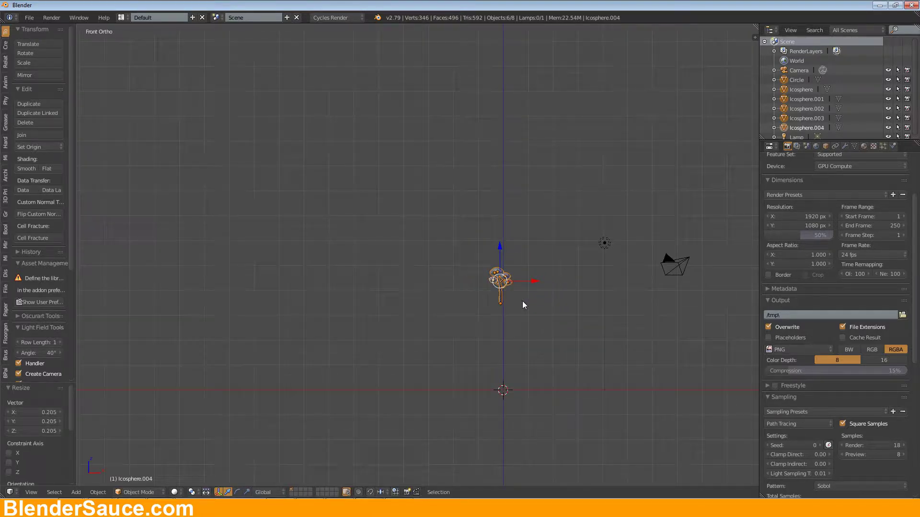
pyautogui.press('g')
pyautogui.click(525, 387)
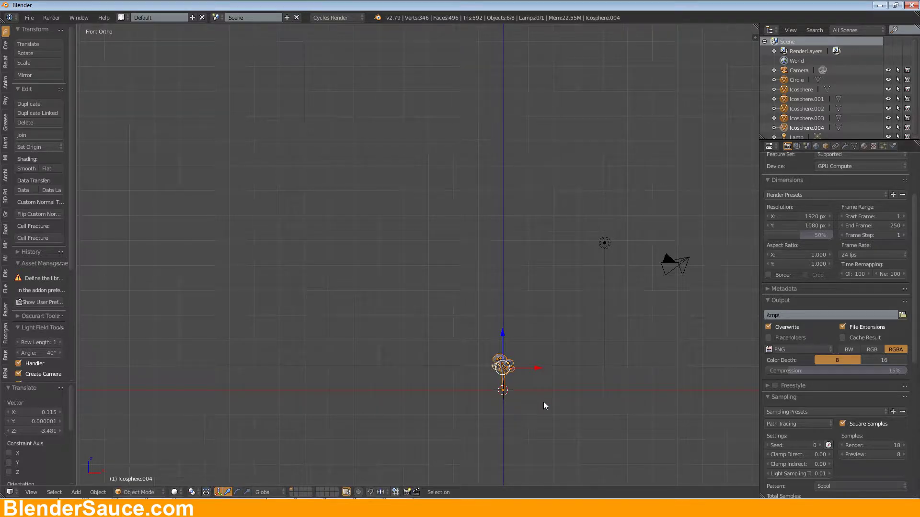
pyautogui.scroll(5, 543, 401)
pyautogui.scroll(4, 476, 335)
pyautogui.keyDown('shift'); pyautogui.moveTo(495, 347); pyautogui.dragTo(476, 177, button='middle'); pyautogui.keyUp('shift')
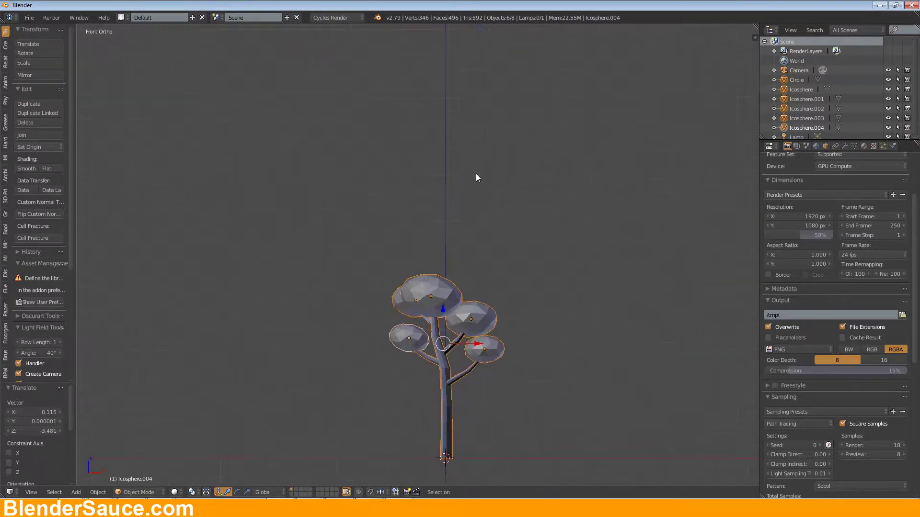
pyautogui.keyDown('shift'); pyautogui.moveTo(501, 275); pyautogui.dragTo(499, 213, button='middle'); pyautogui.keyUp('shift')
# Create a new material for the trunk and set the viewport shading to Material
pyautogui.rightClick(441, 337)
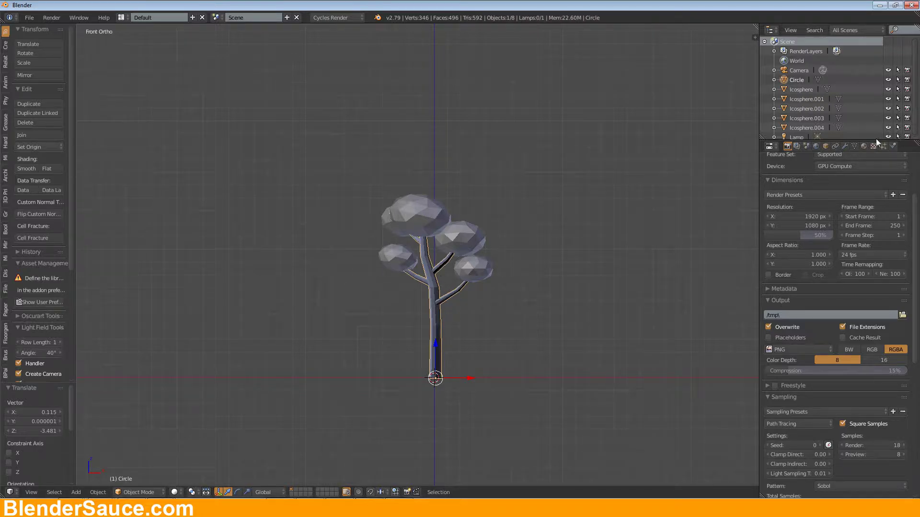
pyautogui.click(863, 147)
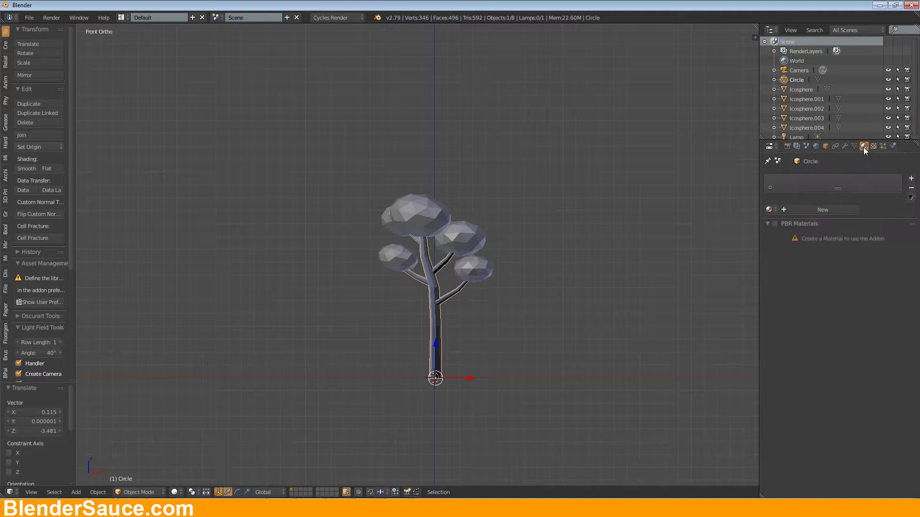
pyautogui.click(815, 209)
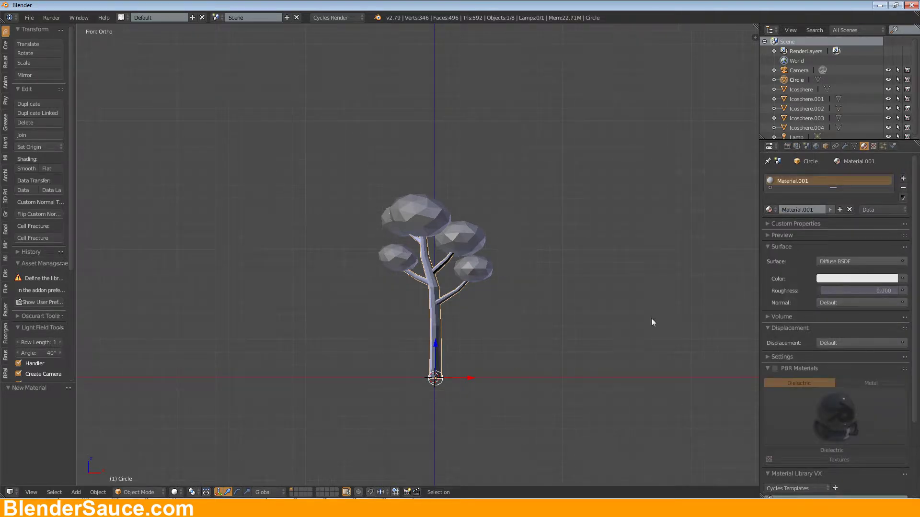
pyautogui.click(175, 493)
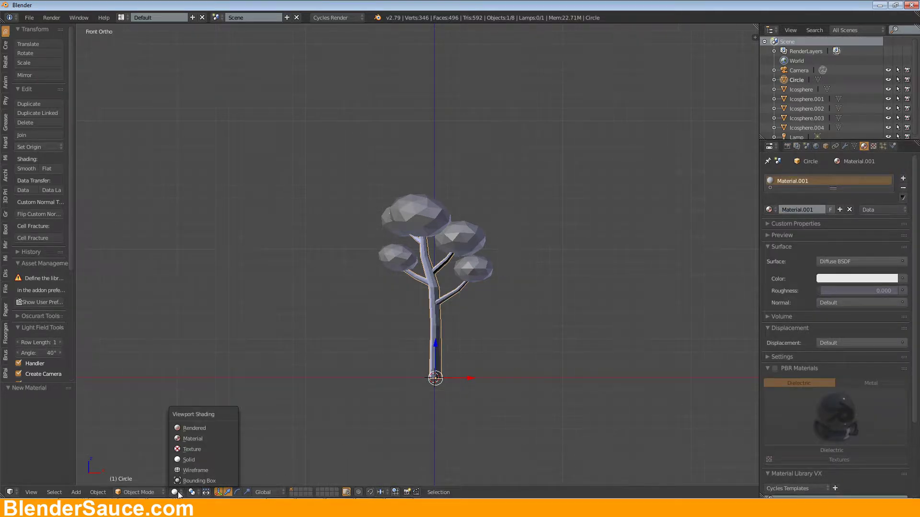
pyautogui.click(199, 438)
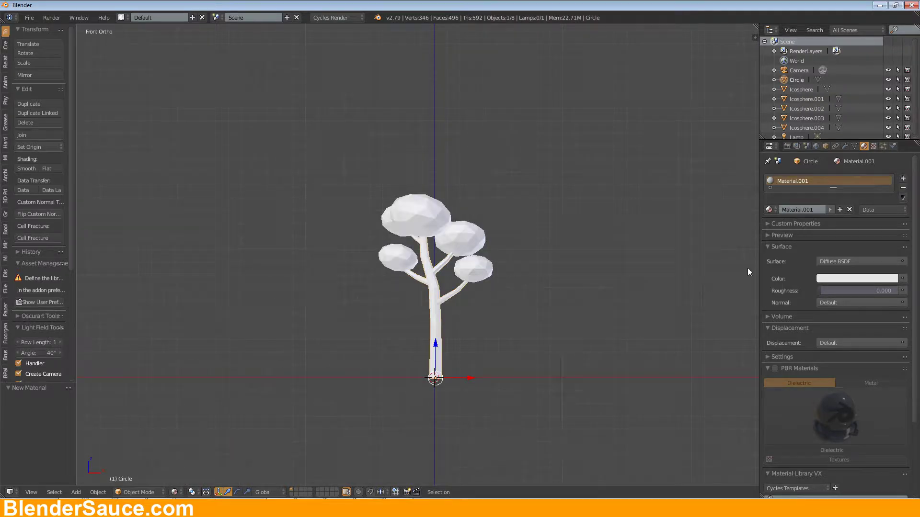
# Set the trunk material's diffuse color to dark brown
pyautogui.click(861, 279)
pyautogui.moveTo(852, 168); pyautogui.dragTo(833, 203)
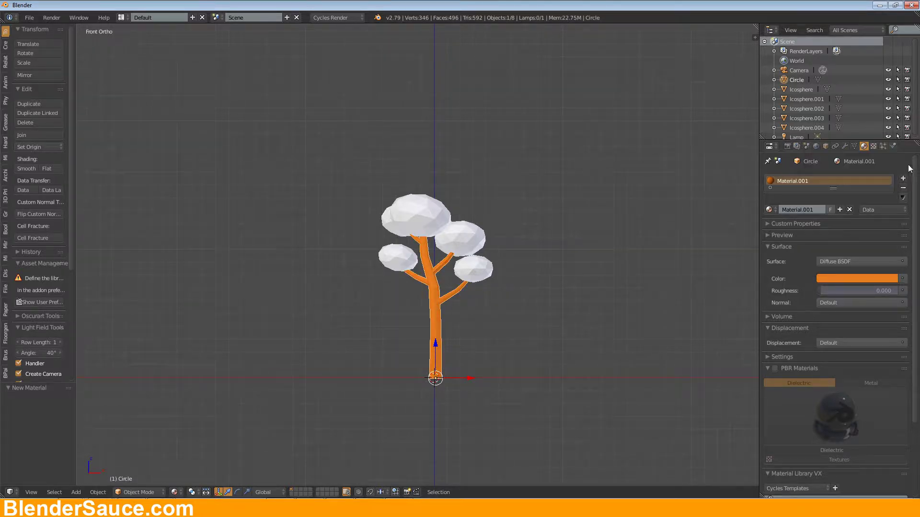
pyautogui.click(849, 278)
pyautogui.moveTo(892, 169); pyautogui.dragTo(889, 190)
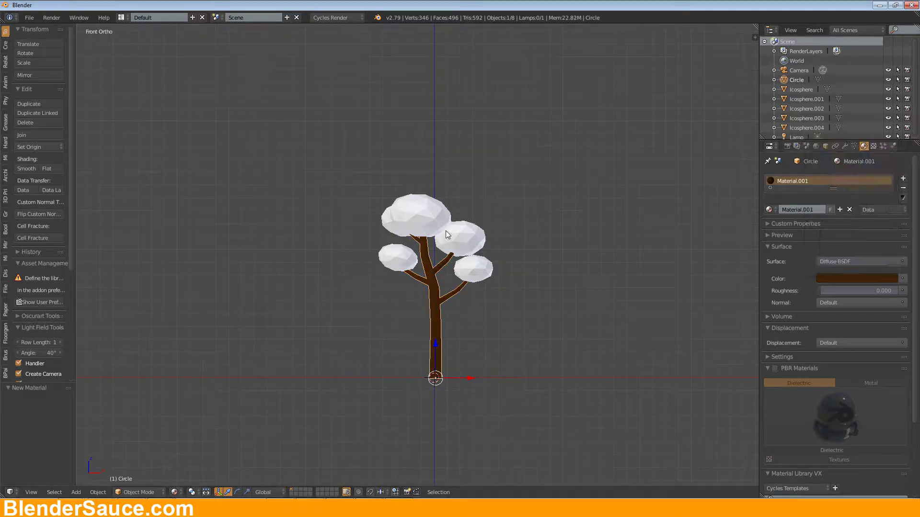
# Create a new material named "Leafs" on the small lower foliage sphere
pyautogui.moveTo(469, 254); pyautogui.dragTo(541, 253, button='middle')
pyautogui.rightClick(419, 269)
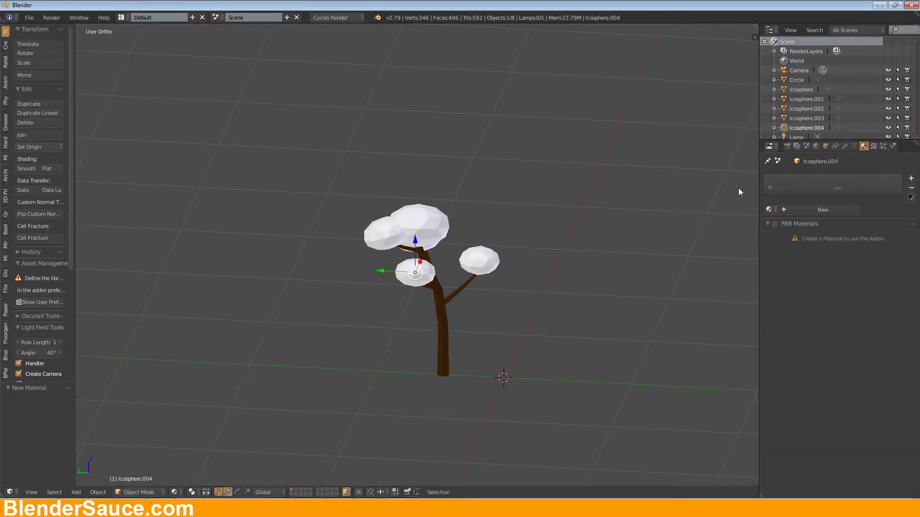
pyautogui.click(804, 210)
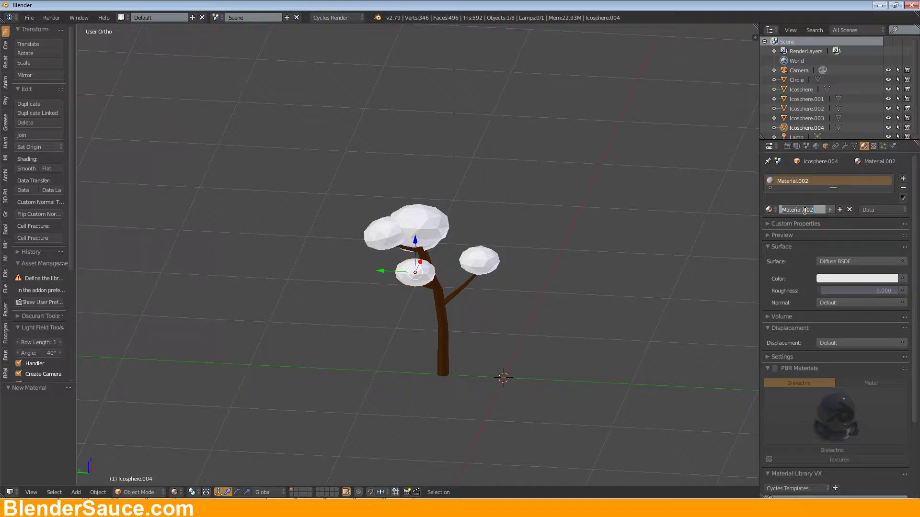
pyautogui.write('Leafs')
pyautogui.press('Return')
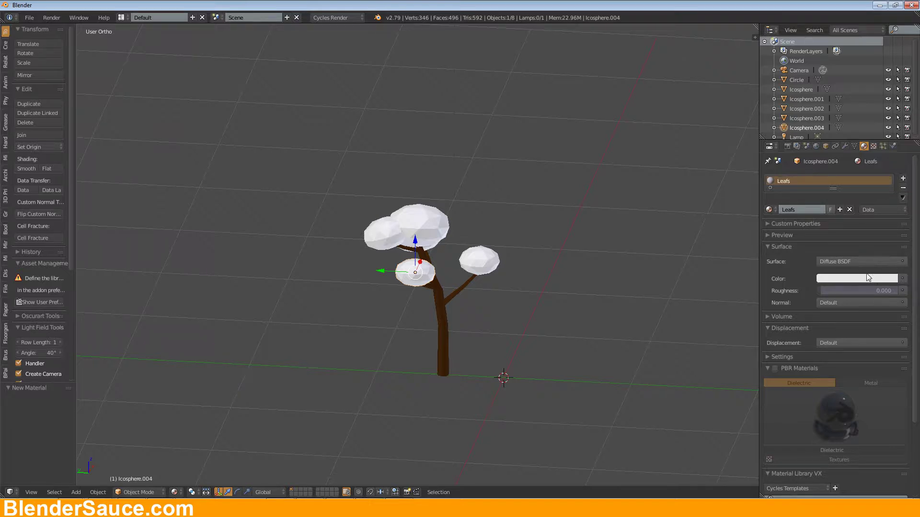
# Split the 3D view horizontally and show the Leafs material's nodes in a Node Editor in the upper area
pyautogui.moveTo(756, 26); pyautogui.dragTo(712, 291)
pyautogui.click(9, 285)
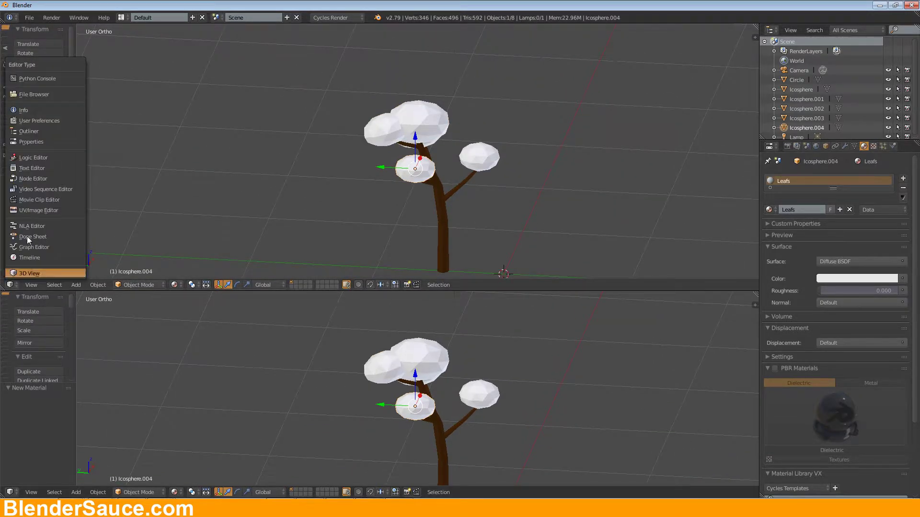
pyautogui.click(38, 178)
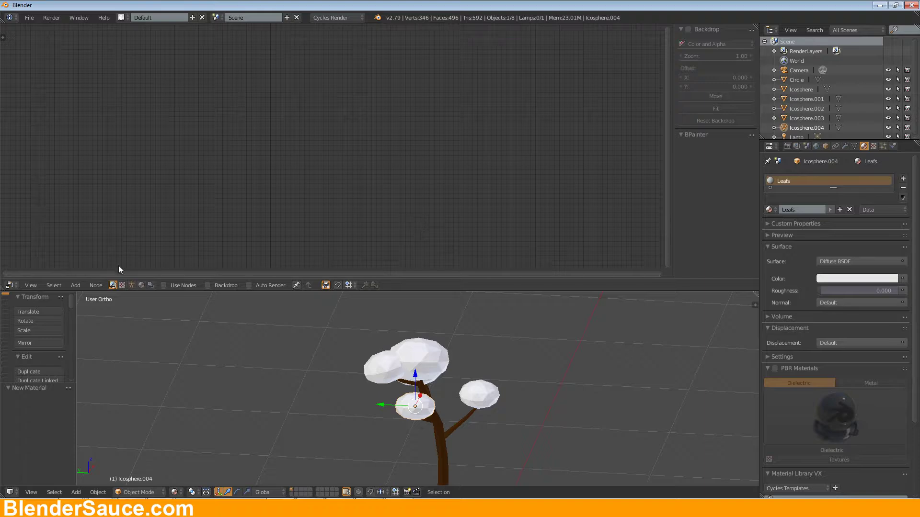
pyautogui.click(141, 286)
pyautogui.press('Home')
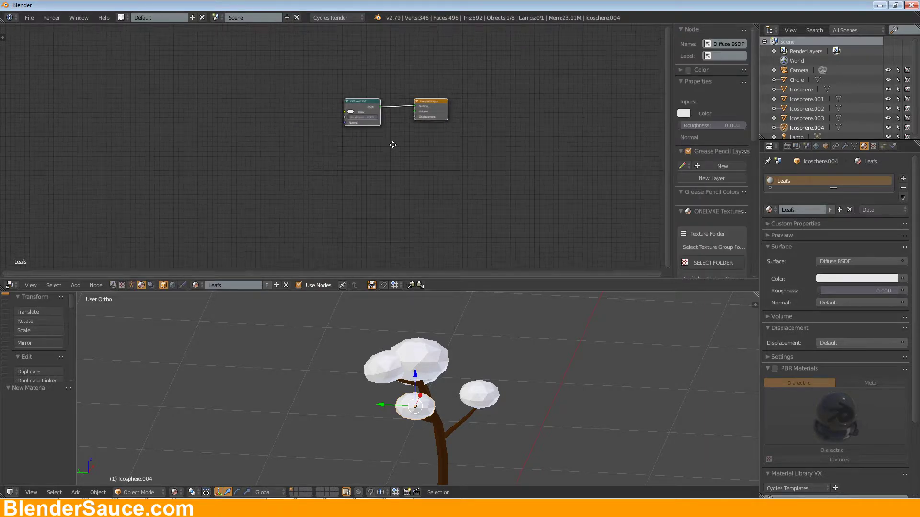
pyautogui.moveTo(477, 362); pyautogui.dragTo(553, 349, button='middle')
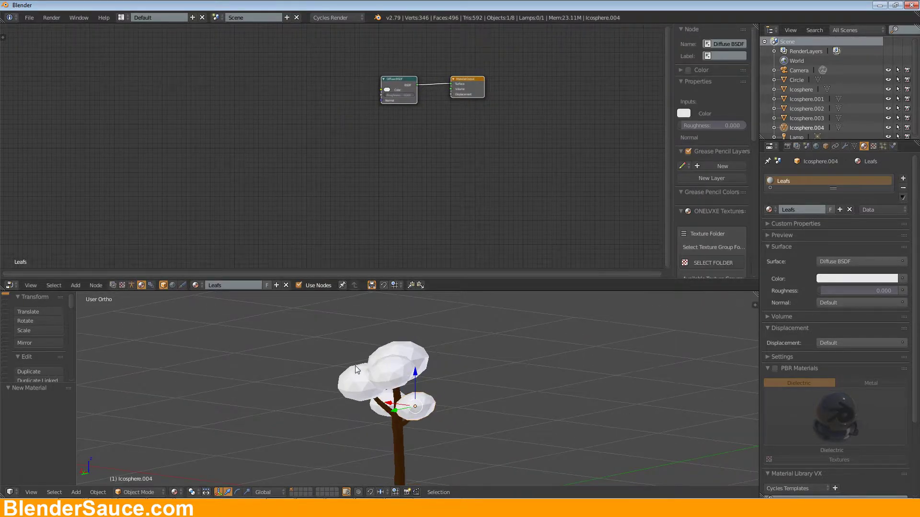
pyautogui.moveTo(356, 366); pyautogui.dragTo(426, 382, button='middle')
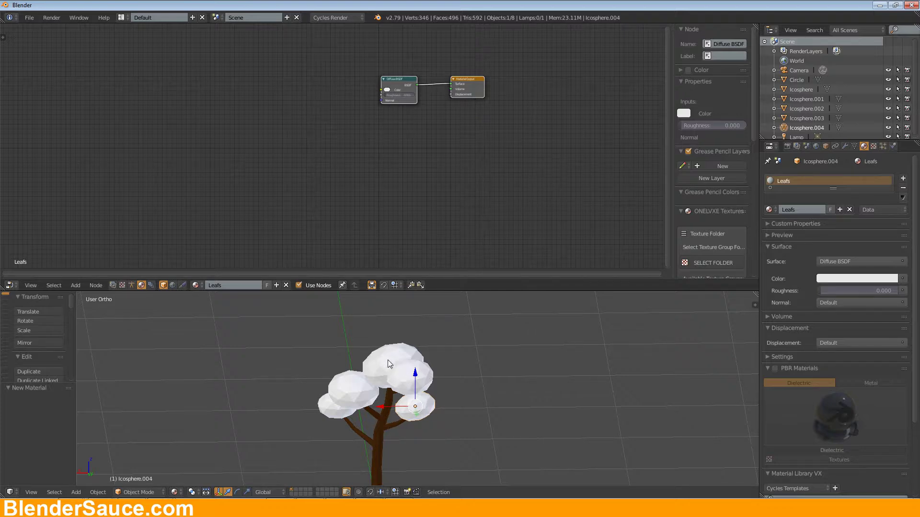
# Add an Object Info node to the Leafs material, well ahead of the Diffuse BSDF node
pyautogui.moveTo(373, 144); pyautogui.dragTo(451, 192, button='middle')
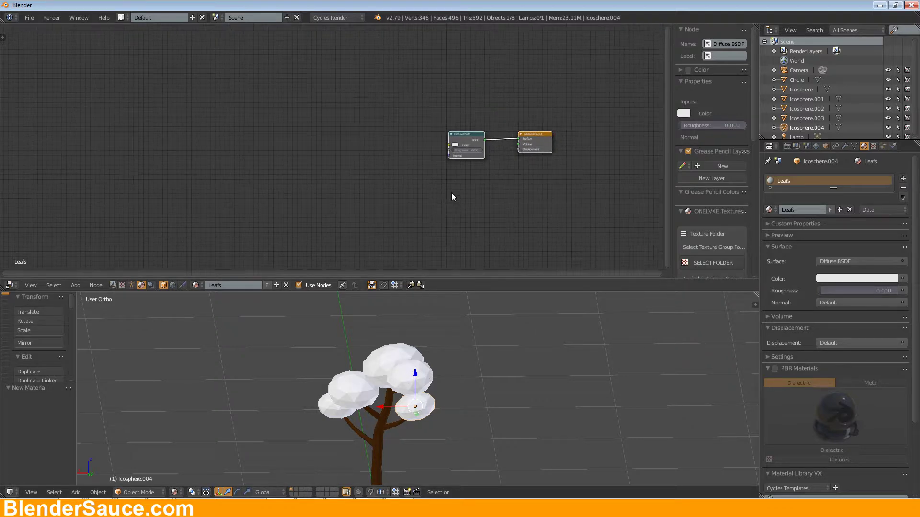
pyautogui.scroll(2, 452, 193)
pyautogui.scroll(1, 414, 155)
pyautogui.moveTo(366, 143); pyautogui.dragTo(303, 141, button='middle')
pyautogui.hotkey('shift', 'a')
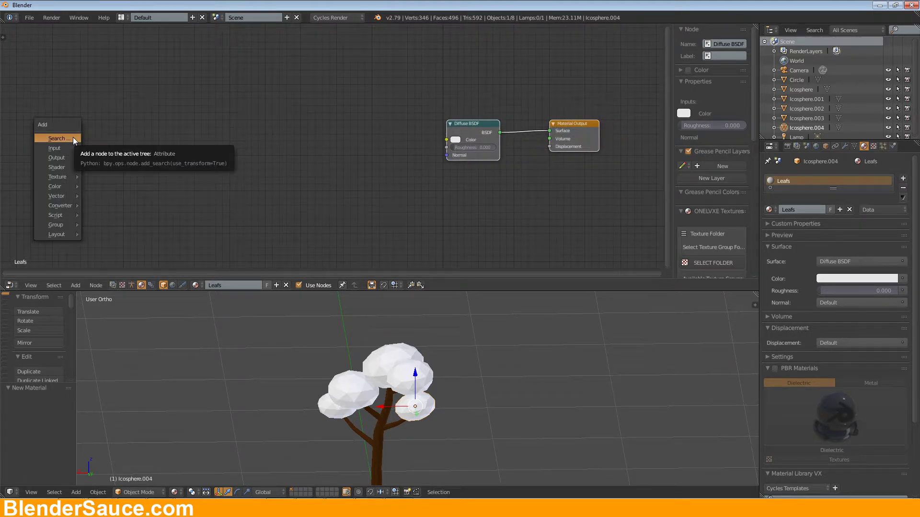
pyautogui.moveTo(68, 151)
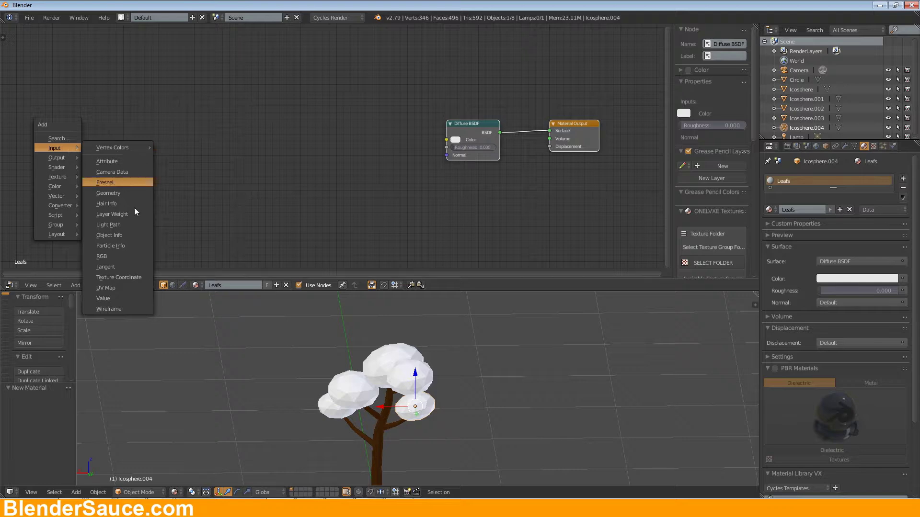
pyautogui.click(119, 236)
pyautogui.click(170, 122)
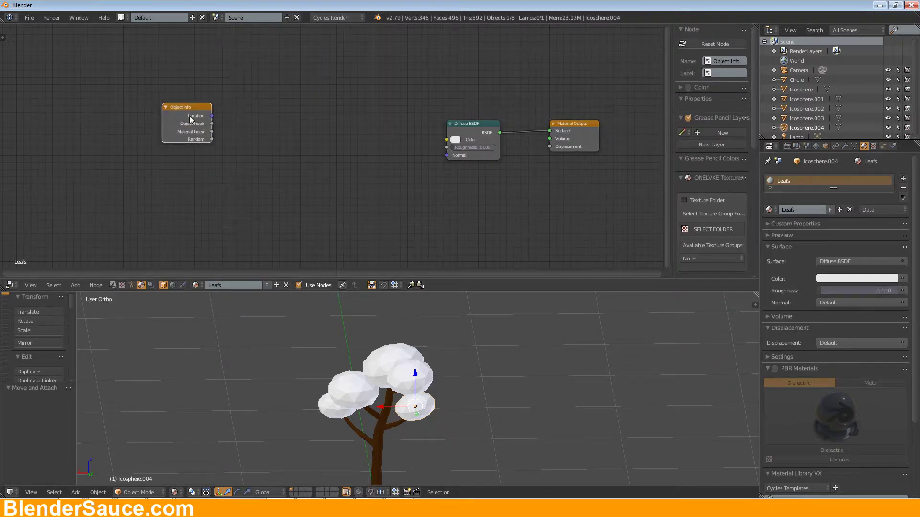
pyautogui.moveTo(192, 106); pyautogui.dragTo(140, 112)
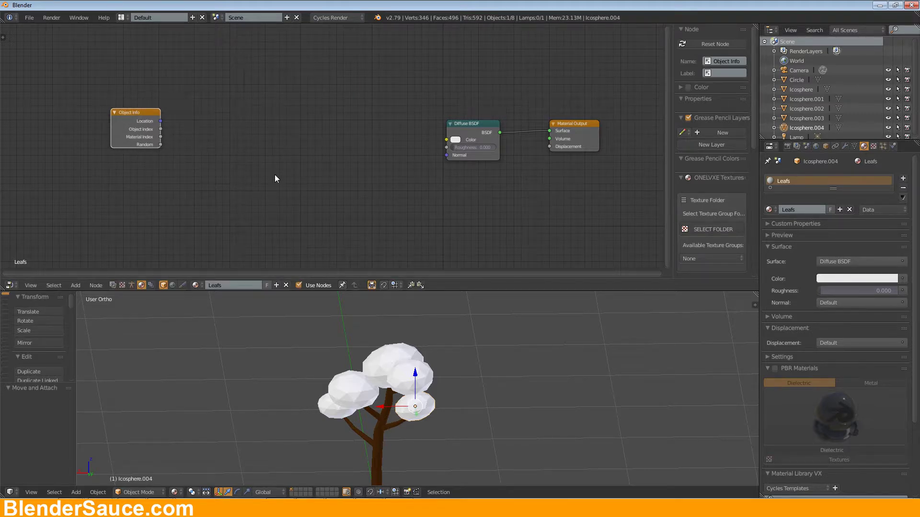
# Add a ColorRamp node beside the Object Info node and connect the Random output to its Fac input
pyautogui.hotkey('shift', 'a')
pyautogui.moveTo(276, 178)
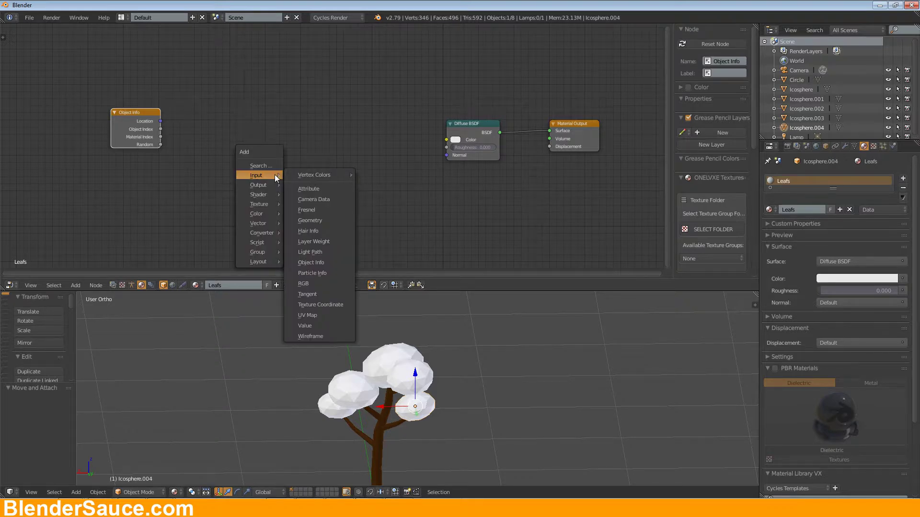
pyautogui.moveTo(260, 233)
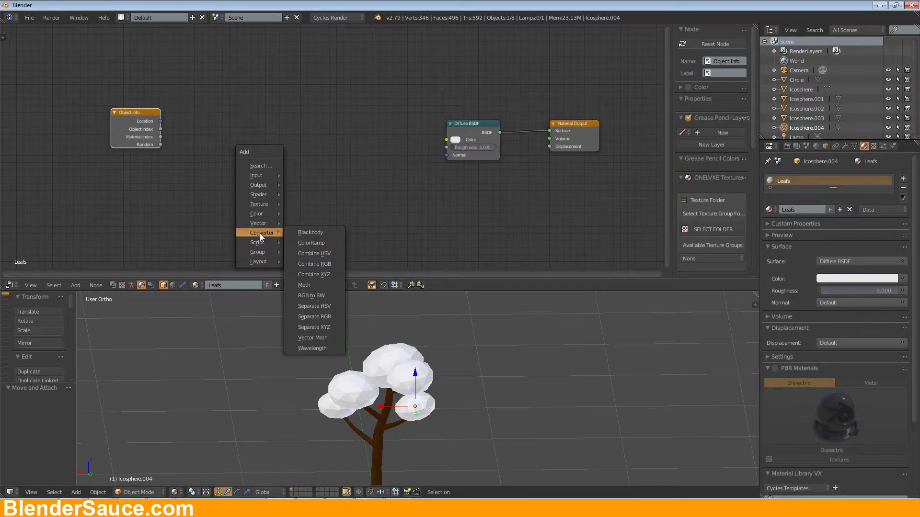
pyautogui.click(315, 241)
pyautogui.click(218, 105)
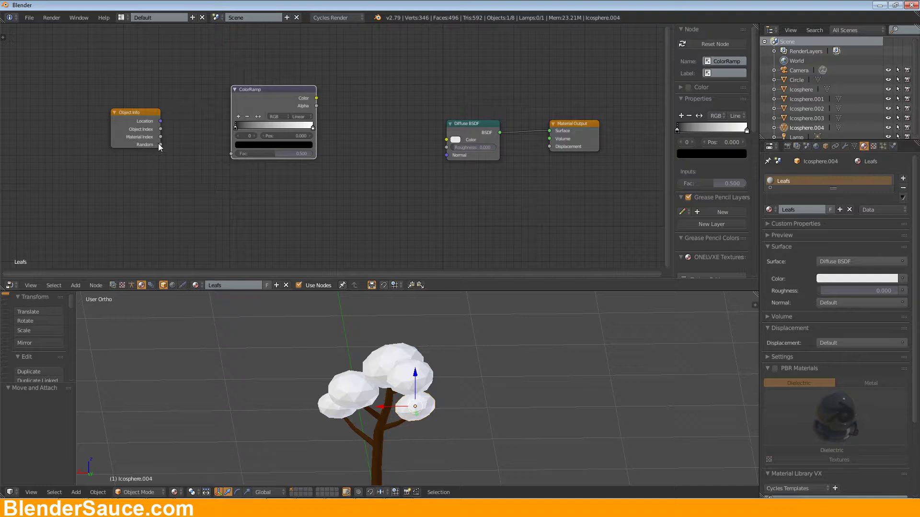
pyautogui.moveTo(160, 144); pyautogui.dragTo(235, 154)
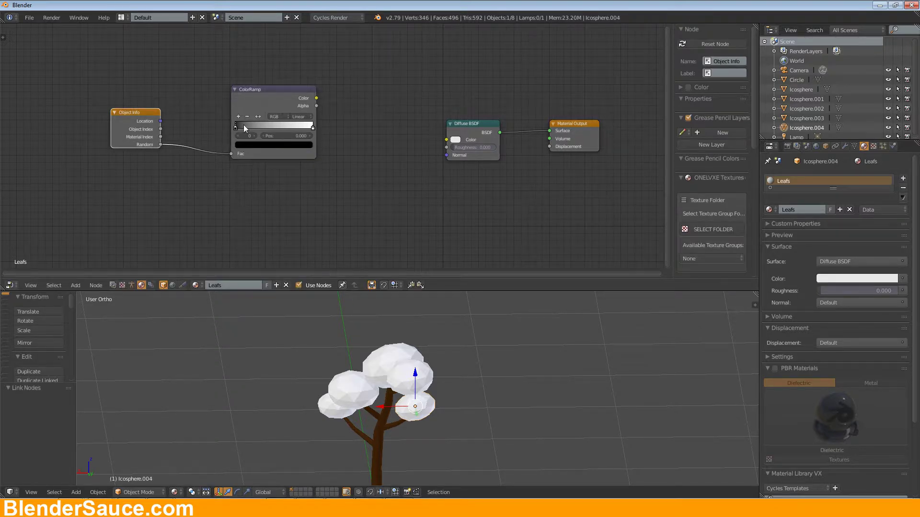
# Set the ColorRamp's interpolation to Constant
pyautogui.click(297, 117)
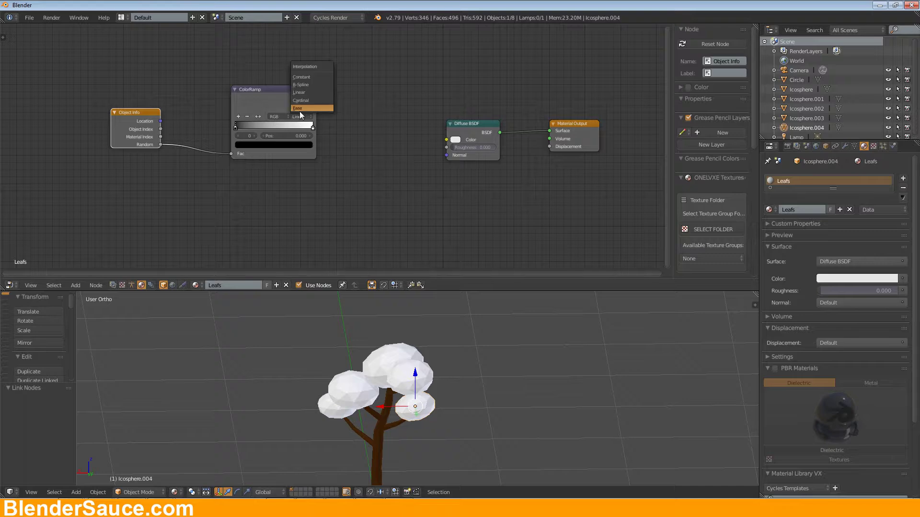
pyautogui.click(300, 119)
pyautogui.click(309, 76)
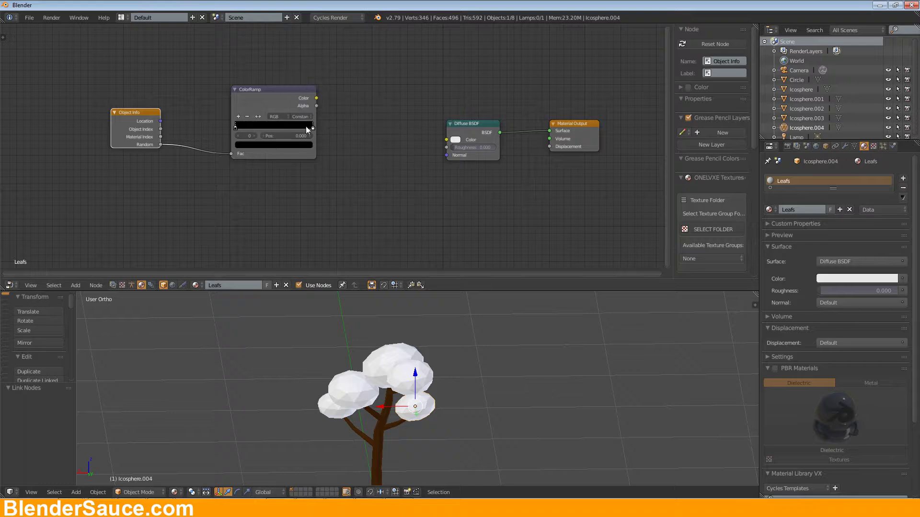
# Add two more color stops to the ColorRamp and spread the four stops along the gradient
pyautogui.click(238, 117)
pyautogui.click(238, 117)
pyautogui.moveTo(274, 128); pyautogui.dragTo(285, 128)
pyautogui.moveTo(313, 128); pyautogui.dragTo(250, 127)
pyautogui.click(235, 128)
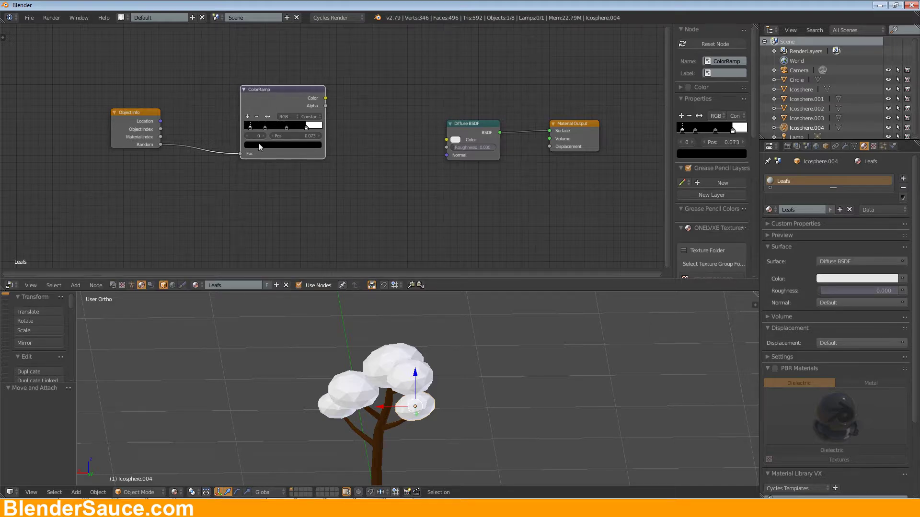
# Color the ramp's first stop bright green and the second a darker green, placing them at positions 0.000 and 0.232
pyautogui.click(260, 144)
pyautogui.moveTo(307, 76); pyautogui.dragTo(253, 57)
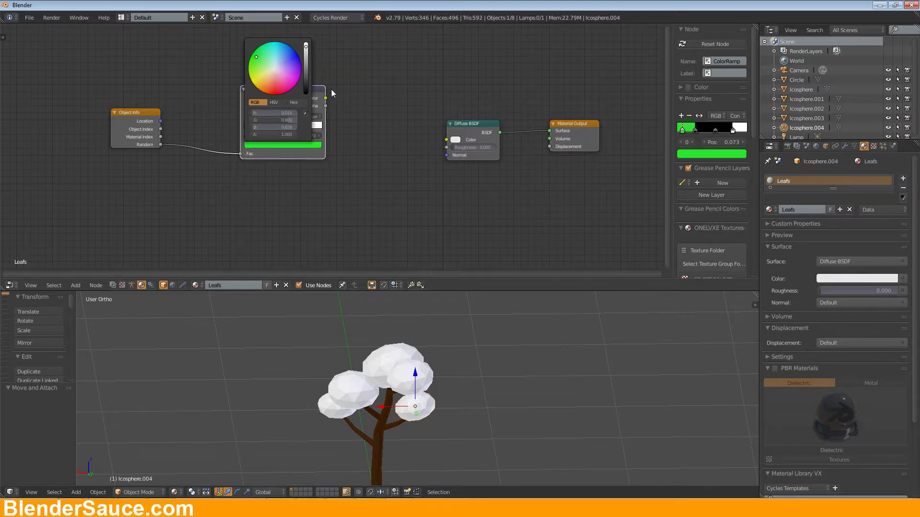
pyautogui.click(266, 129)
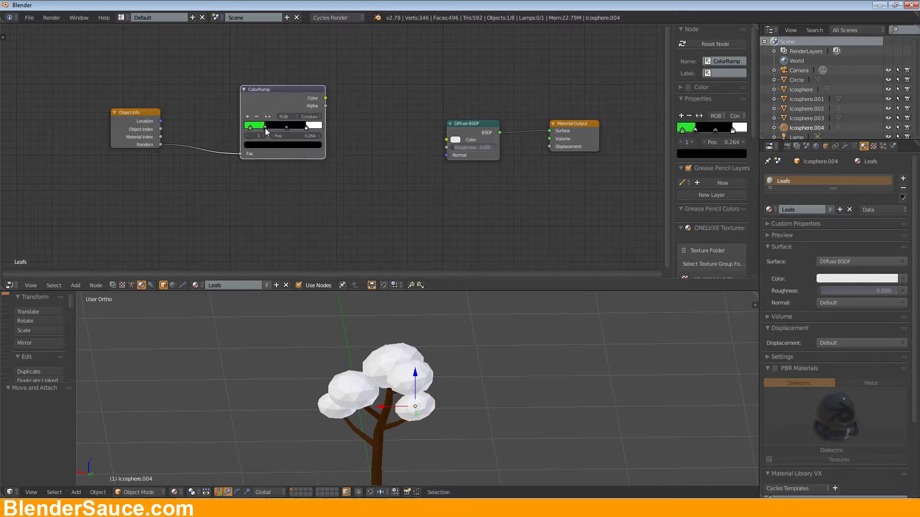
pyautogui.click(270, 145)
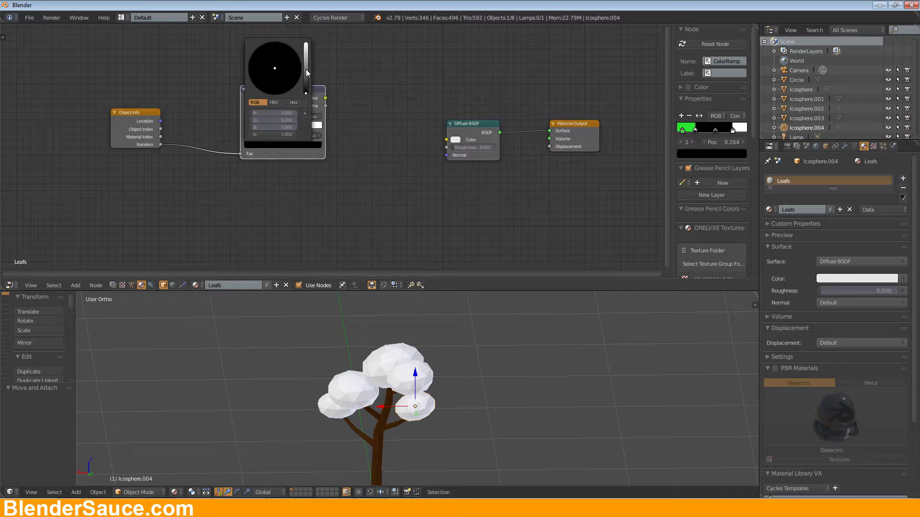
pyautogui.moveTo(307, 73); pyautogui.dragTo(306, 56)
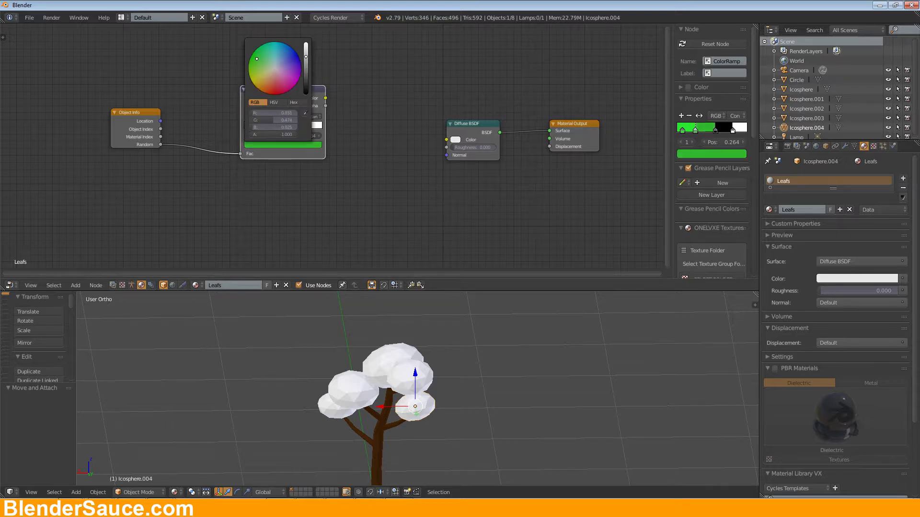
pyautogui.click(297, 149)
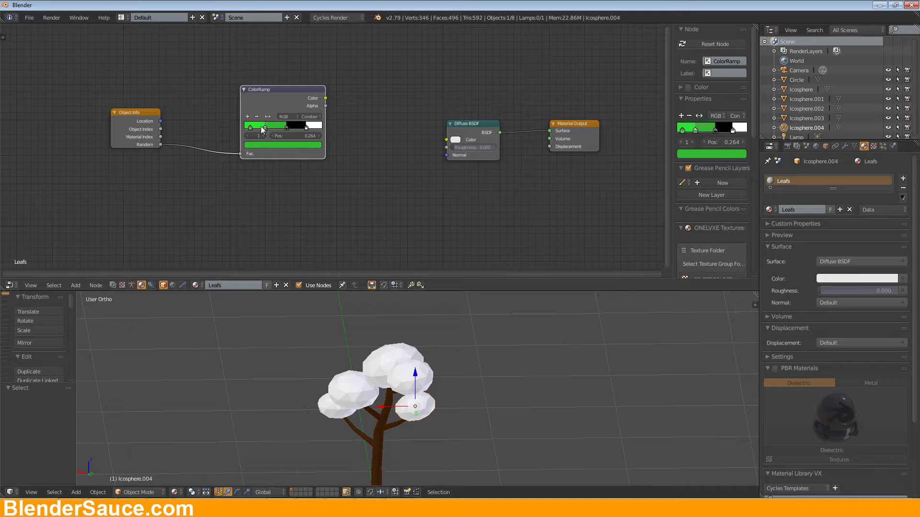
pyautogui.moveTo(265, 129)
pyautogui.mouseDown()
pyautogui.moveTo(247, 130)
pyautogui.moveTo(263, 130)
pyautogui.mouseUp()
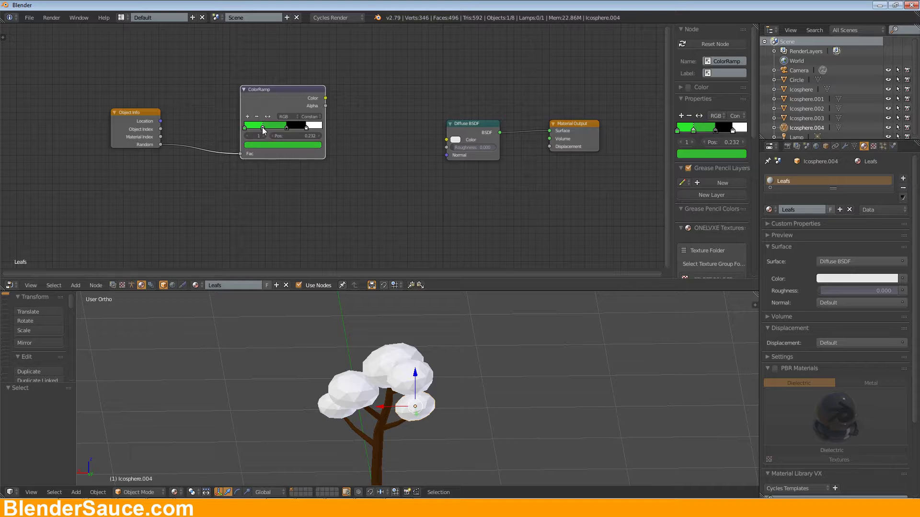
# Color the ramp's third stop medium green and the fourth stop dark green
pyautogui.click(287, 128)
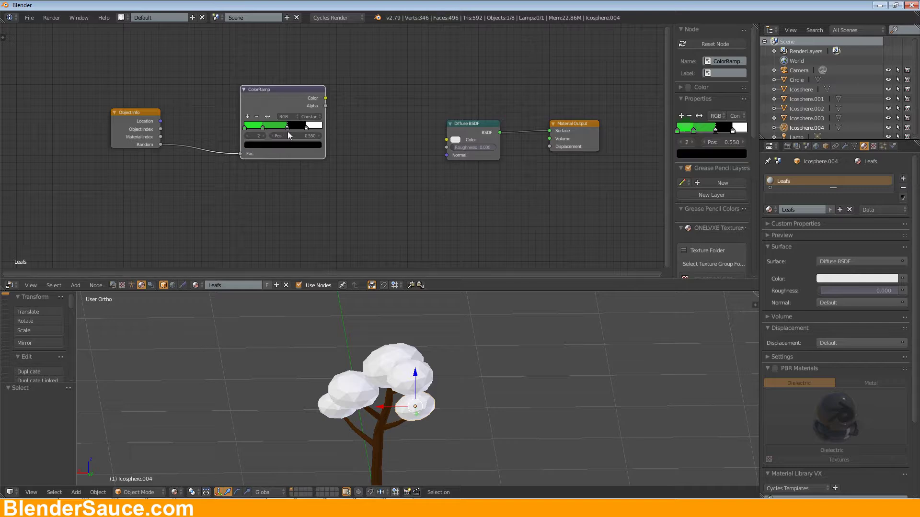
pyautogui.click(291, 145)
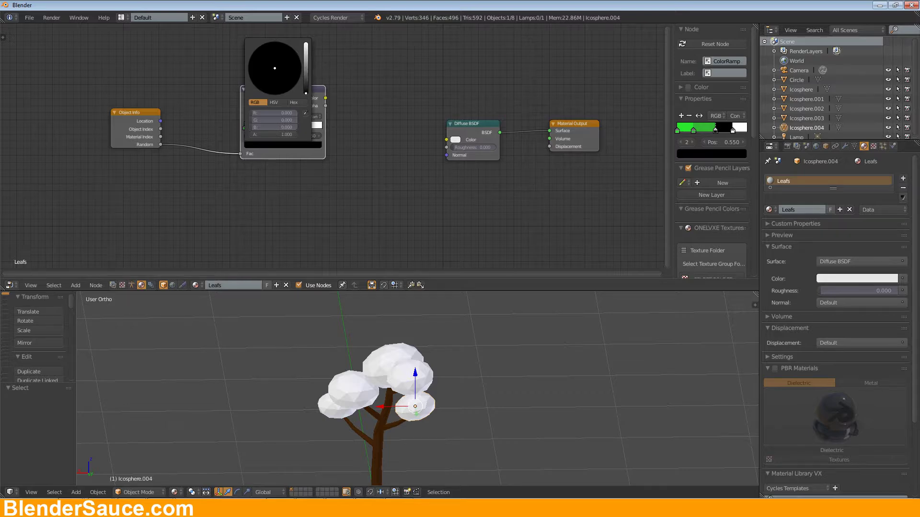
pyautogui.moveTo(307, 73)
pyautogui.mouseDown()
pyautogui.moveTo(306, 58)
pyautogui.moveTo(258, 62)
pyautogui.mouseUp()
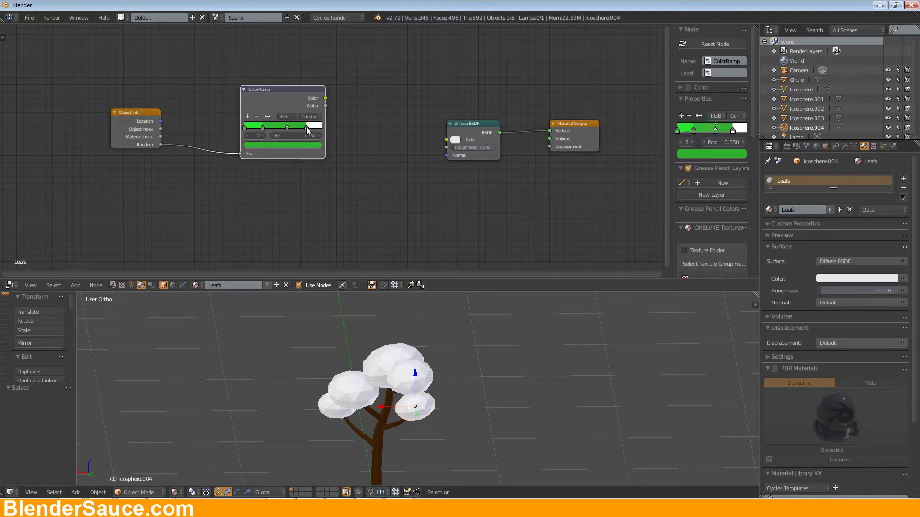
pyautogui.click(306, 128)
pyautogui.click(306, 145)
pyautogui.click(260, 59)
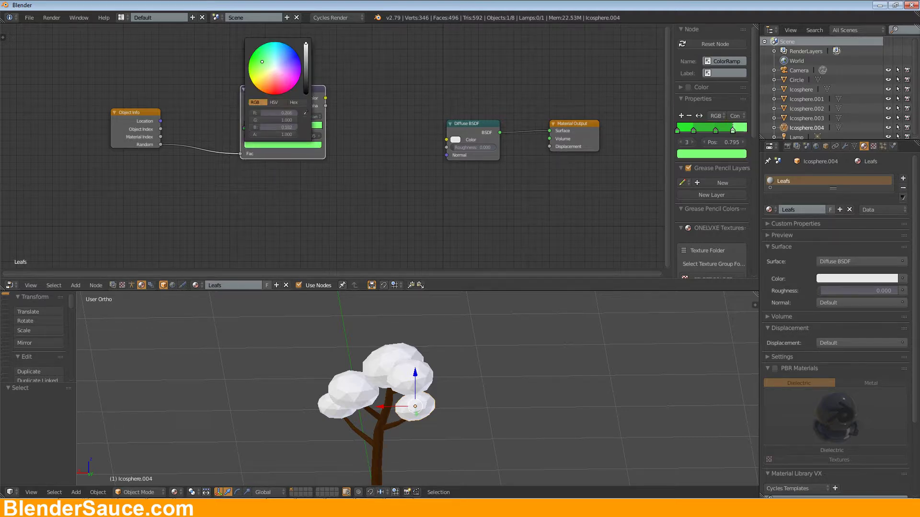
pyautogui.click(306, 74)
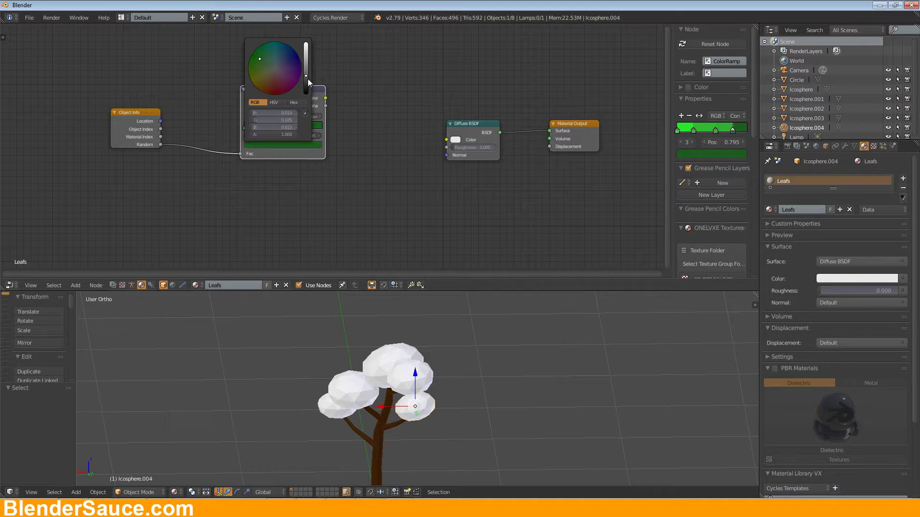
# Move the ramp's third stop to position 0.495 and brighten its green
pyautogui.moveTo(287, 128); pyautogui.dragTo(283, 128)
pyautogui.click(283, 145)
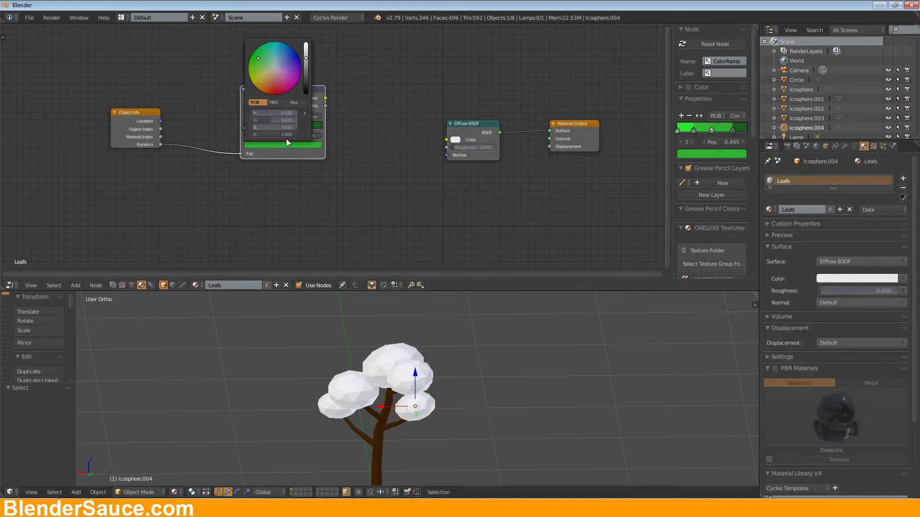
pyautogui.moveTo(306, 60); pyautogui.dragTo(305, 52)
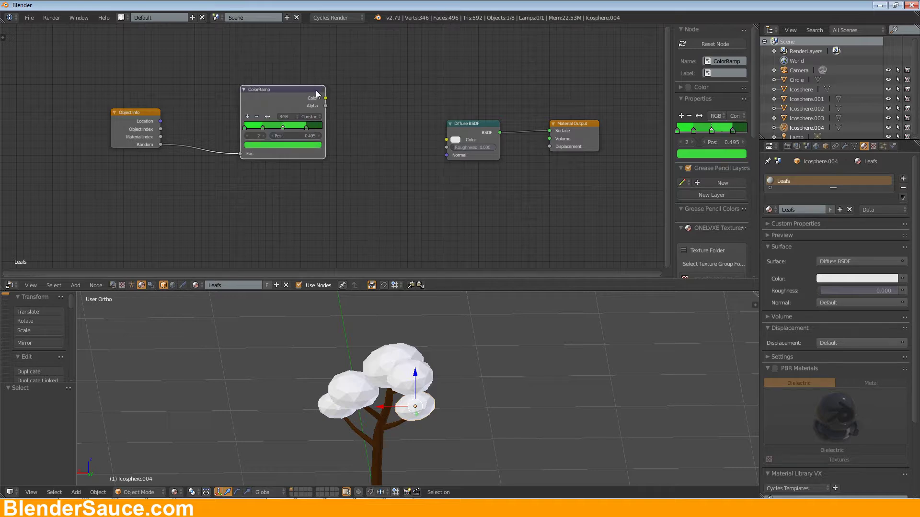
# Change the ramp's first color stop to a yellowish green
pyautogui.scroll(1, 269, 134)
pyautogui.scroll(1, 269, 133)
pyautogui.moveTo(227, 120); pyautogui.dragTo(282, 127, button='middle')
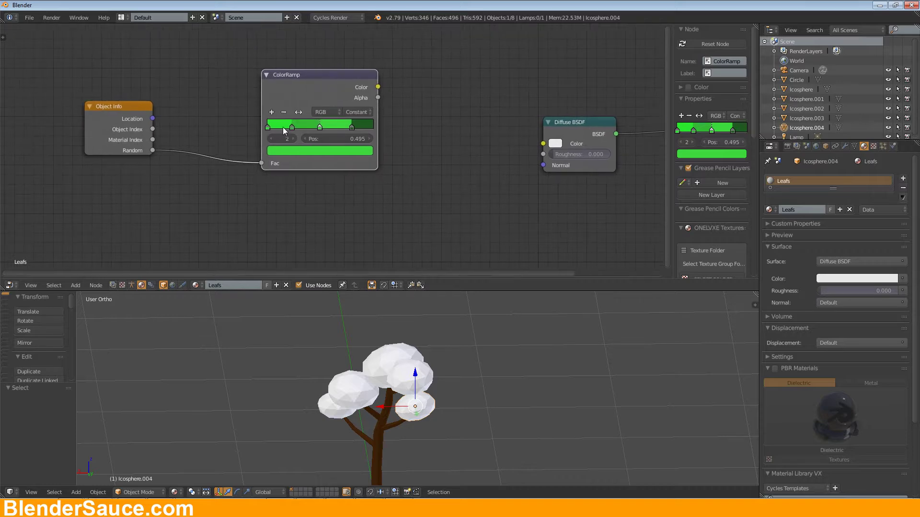
pyautogui.click(280, 150)
pyautogui.click(289, 150)
pyautogui.moveTo(282, 180); pyautogui.dragTo(278, 192)
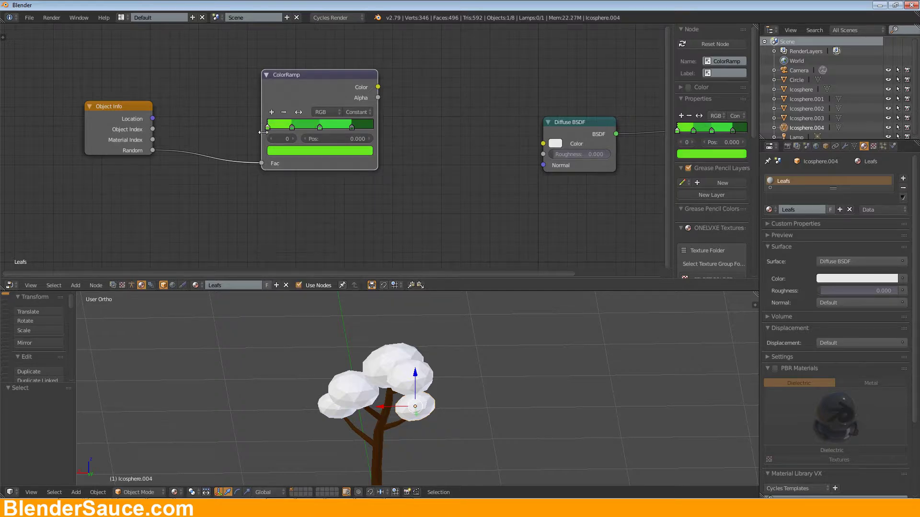
# Space the ramp stops more evenly, with the second at 0.295 and the third at 0.555, and shift the ColorRamp node closer to Object Info
pyautogui.moveTo(291, 126); pyautogui.dragTo(298, 126)
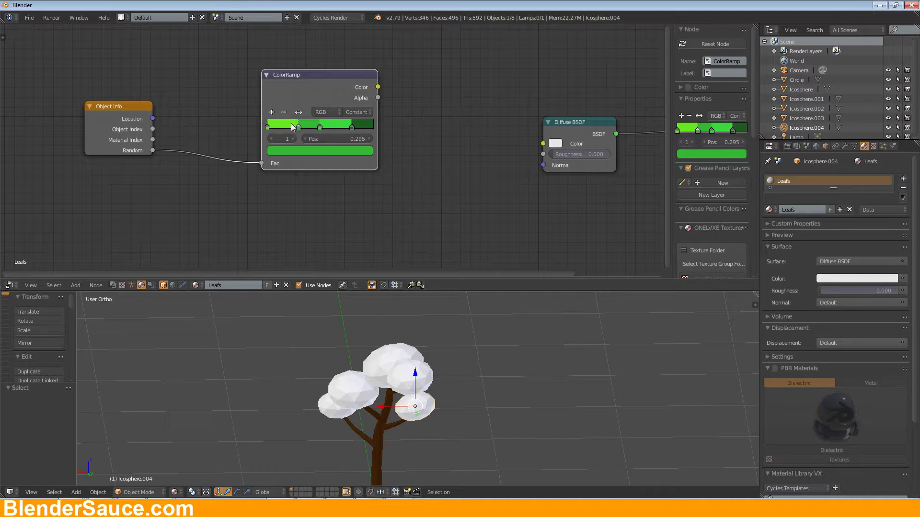
pyautogui.moveTo(318, 129); pyautogui.dragTo(343, 128)
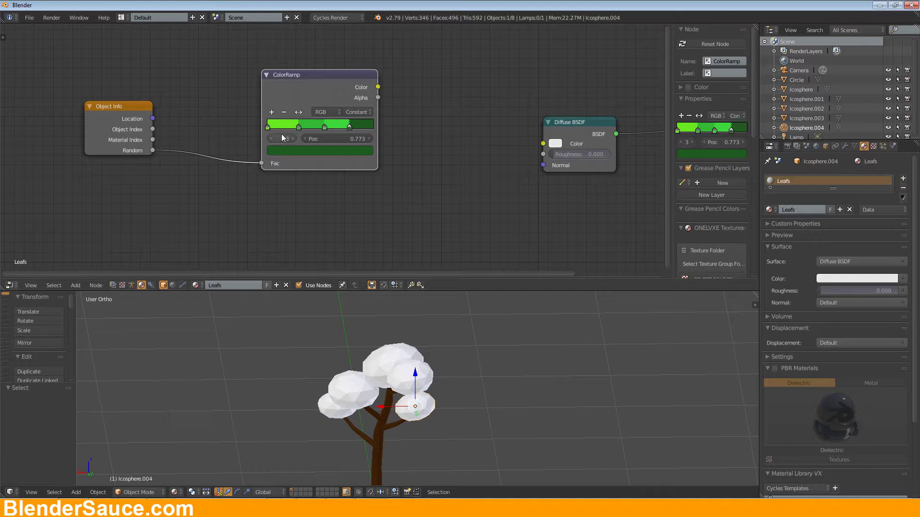
pyautogui.click(268, 127)
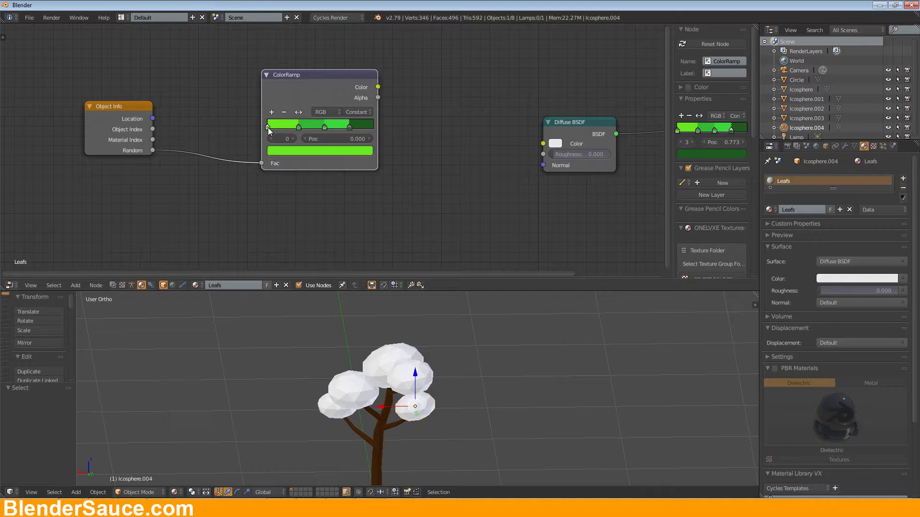
pyautogui.click(298, 126)
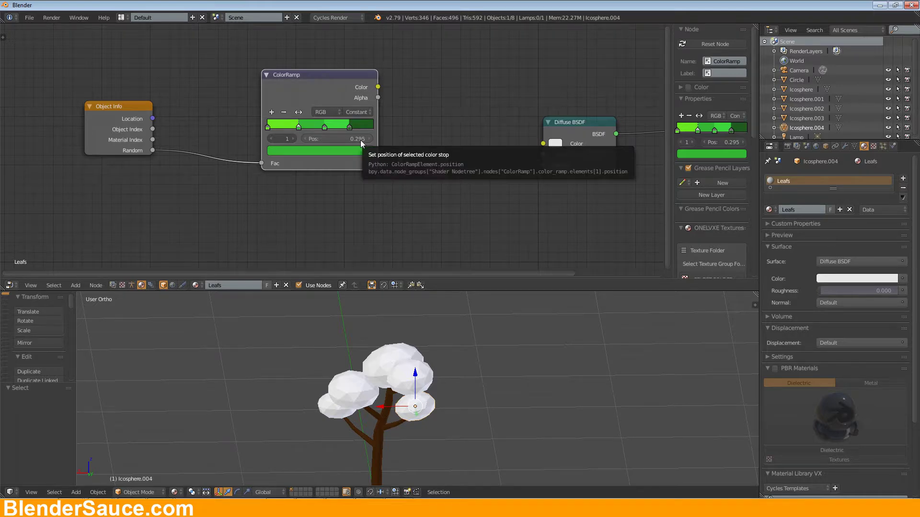
pyautogui.click(325, 127)
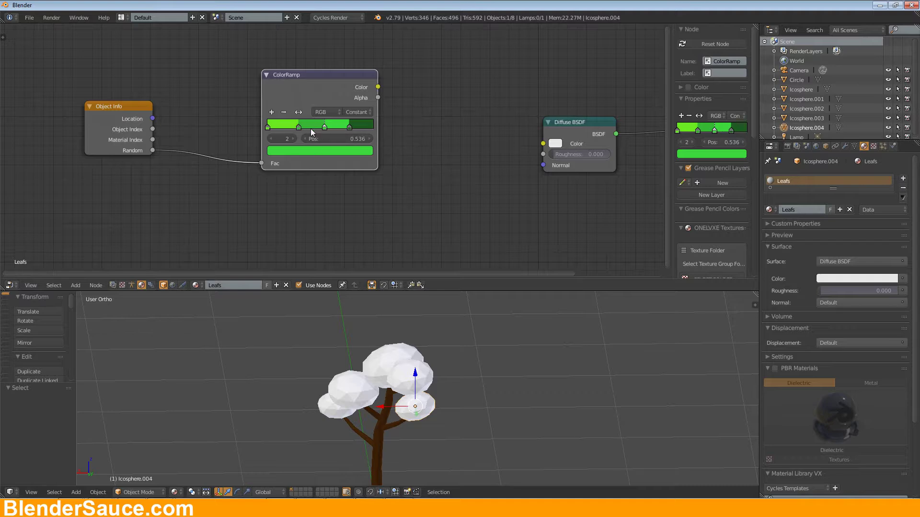
pyautogui.click(349, 127)
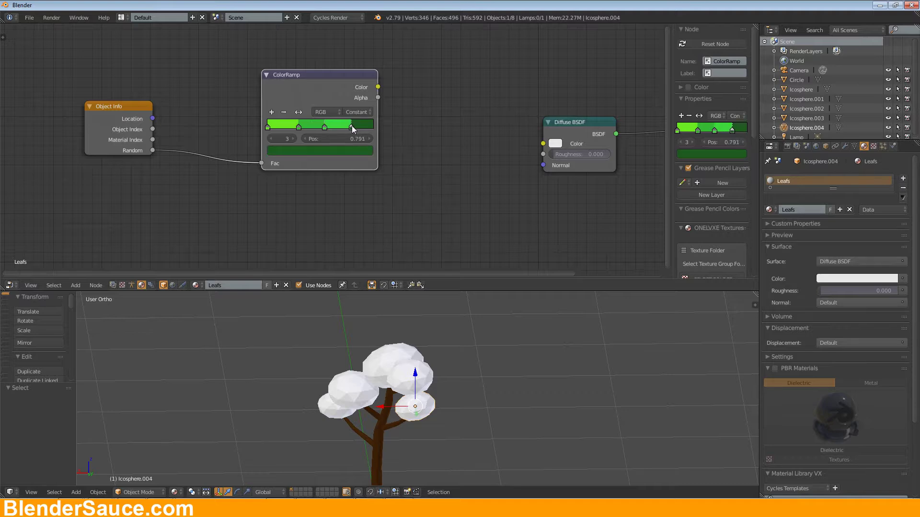
pyautogui.click(325, 127)
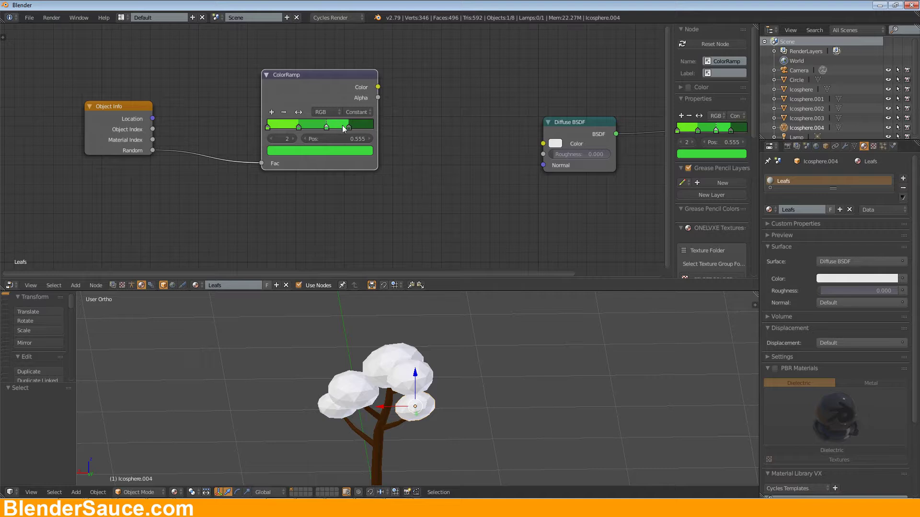
pyautogui.moveTo(324, 79); pyautogui.dragTo(300, 81)
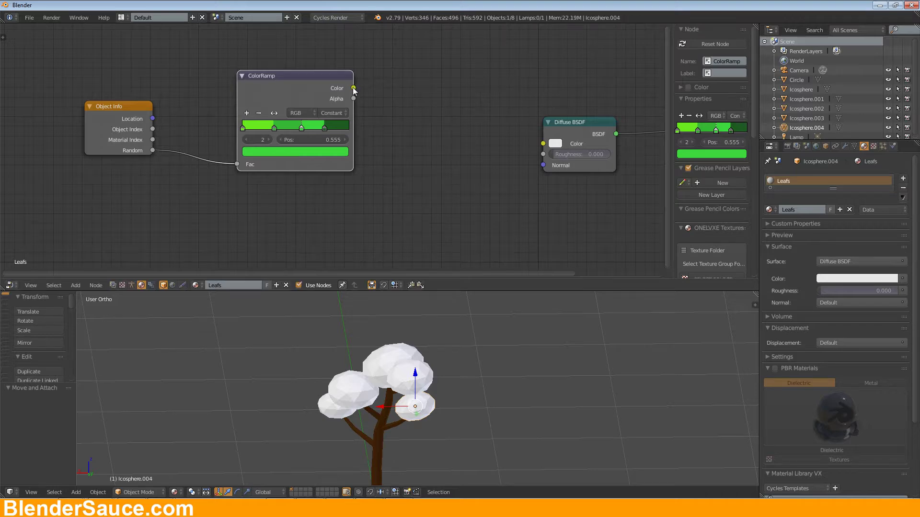
# Connect the ColorRamp color to the Diffuse BSDF color and link the Leafs material to the other four foliage spheres
pyautogui.moveTo(354, 88); pyautogui.dragTo(522, 108)
pyautogui.rightClick(406, 385)
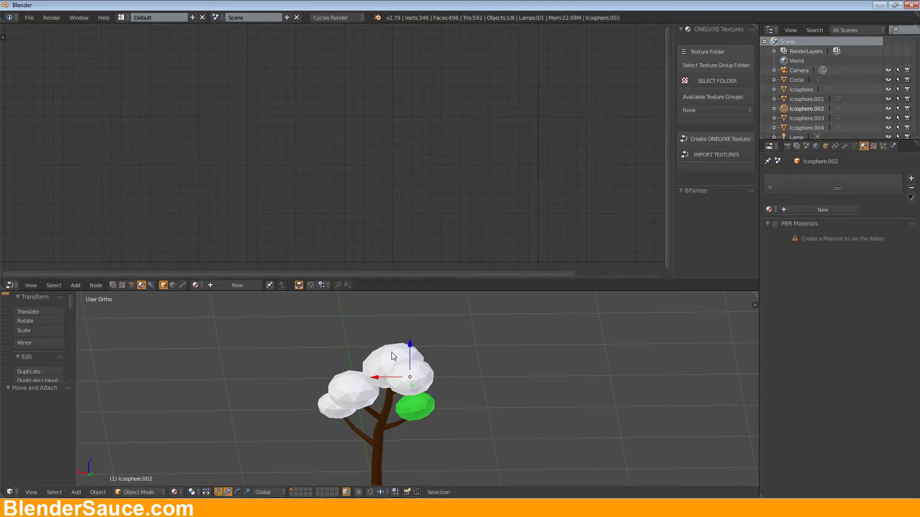
pyautogui.keyDown('shift'); pyautogui.rightClick(392, 352); pyautogui.keyUp('shift')
pyautogui.keyDown('shift'); pyautogui.rightClick(354, 393); pyautogui.keyUp('shift')
pyautogui.keyDown('shift'); pyautogui.rightClick(341, 406); pyautogui.keyUp('shift')
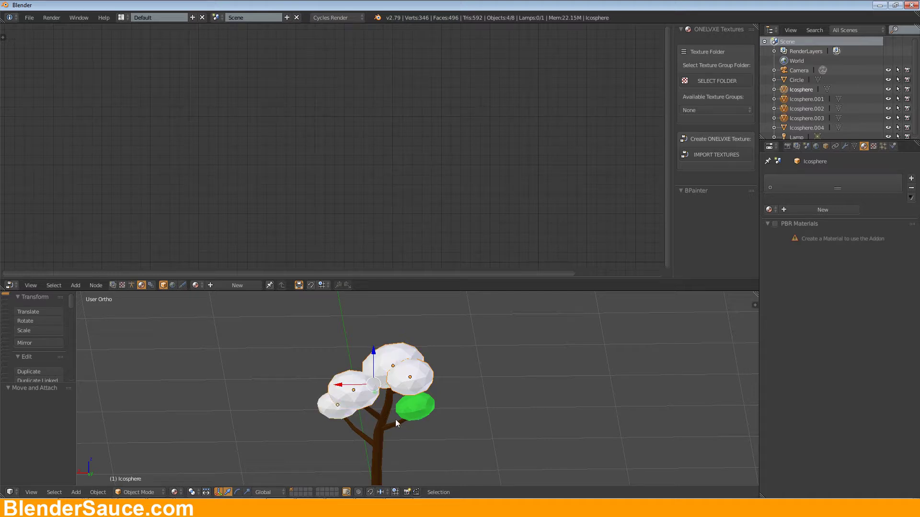
pyautogui.keyDown('shift'); pyautogui.rightClick(415, 411); pyautogui.keyUp('shift')
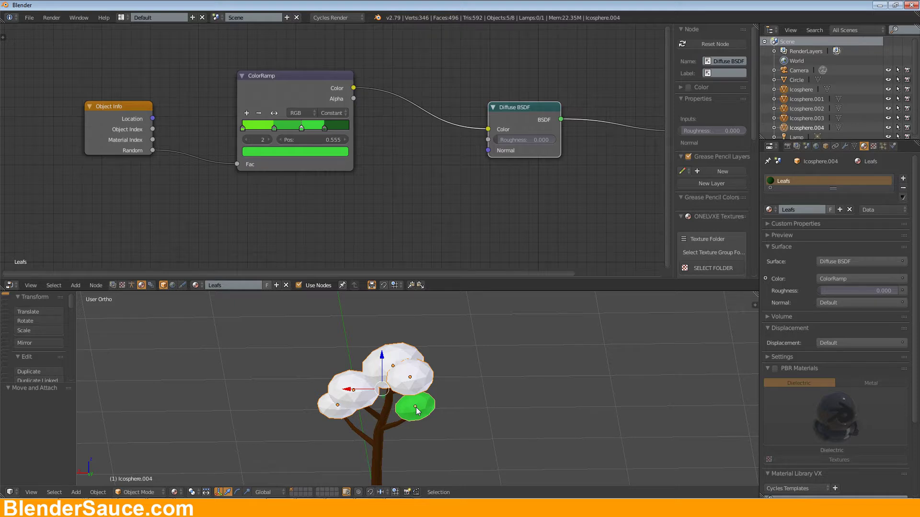
pyautogui.hotkey('ctrl', 'l')
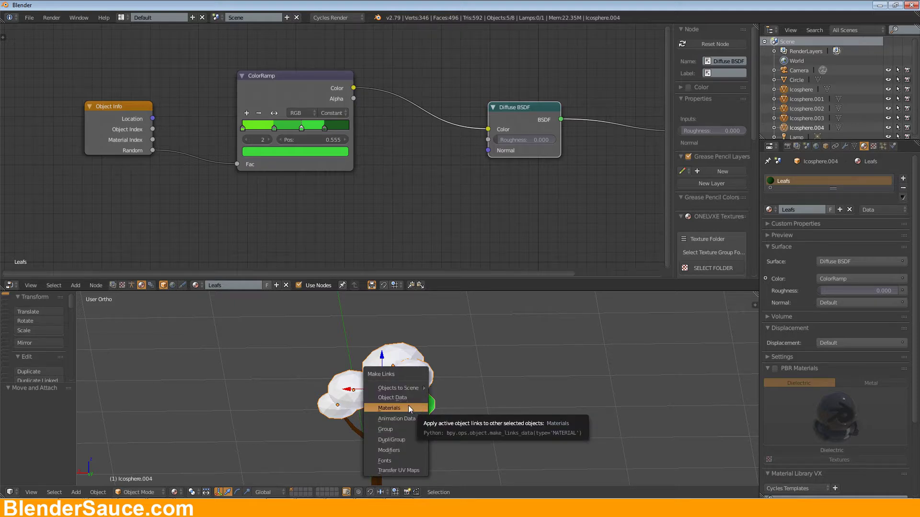
pyautogui.click(409, 406)
# Lighten the ramp's fourth stop to a green of about R 0.028, G 0.262, B 0.031
pyautogui.moveTo(551, 367); pyautogui.dragTo(339, 343, button='middle')
pyautogui.moveTo(445, 379); pyautogui.dragTo(398, 390, button='middle')
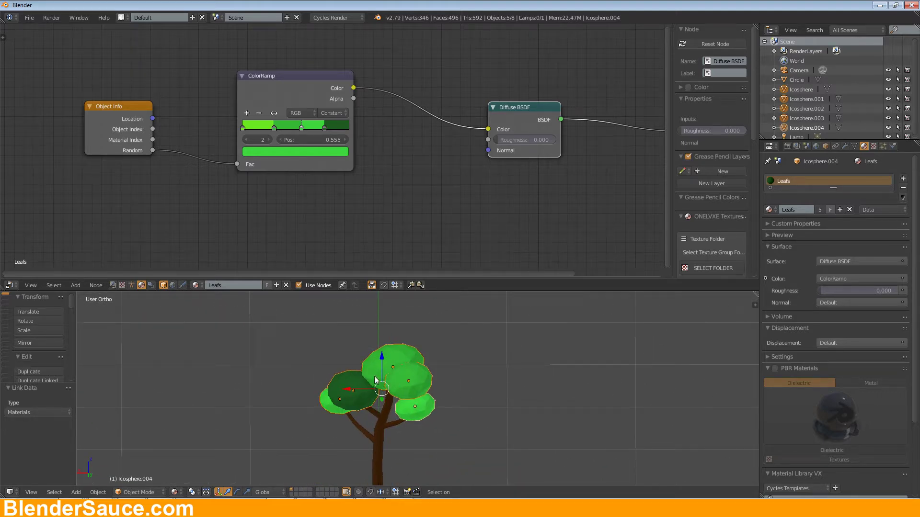
pyautogui.moveTo(341, 381); pyautogui.dragTo(492, 357, button='middle')
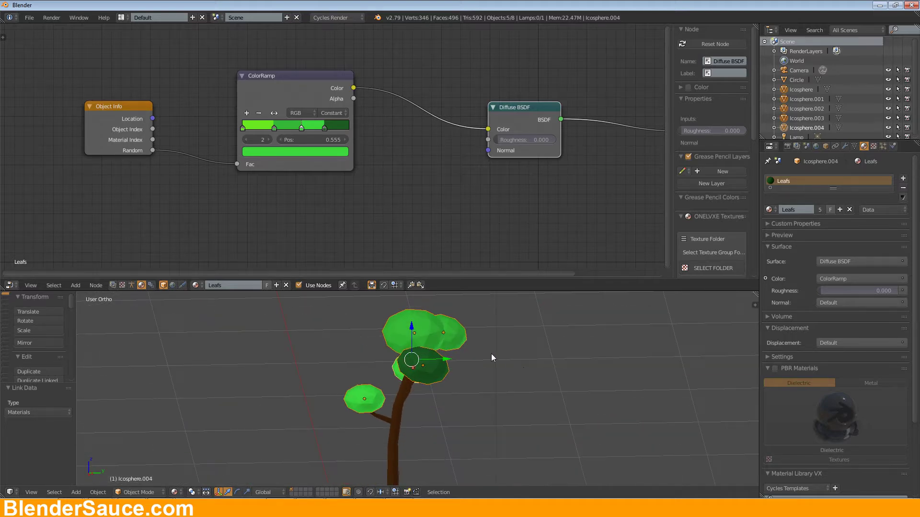
pyautogui.click(325, 126)
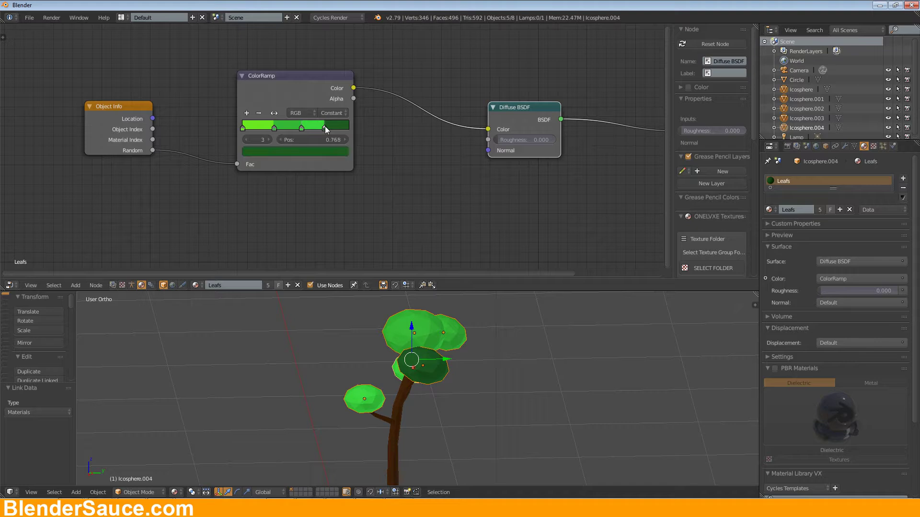
pyautogui.click(333, 152)
pyautogui.moveTo(332, 190); pyautogui.dragTo(330, 192)
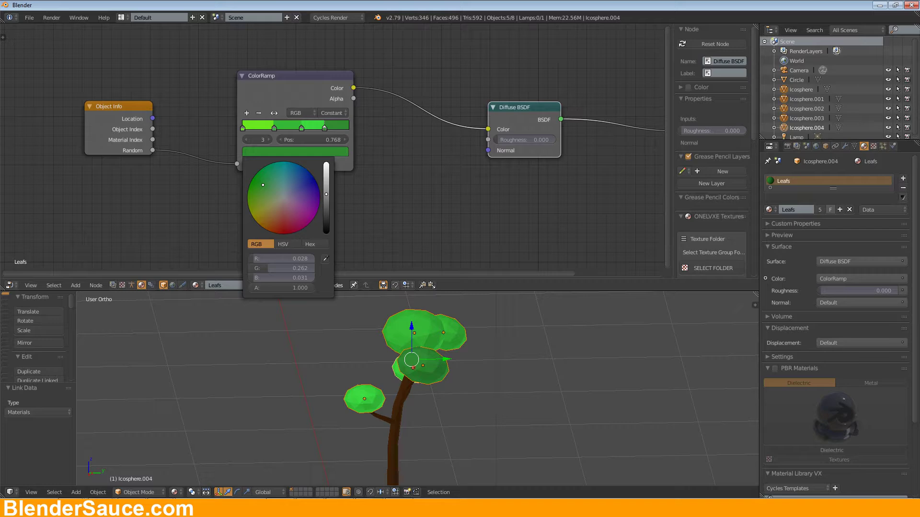
# Merge the node editor area into the 3D viewport and move the whole tree, trunk included, -0.492 along Y
pyautogui.moveTo(519, 390); pyautogui.dragTo(439, 351, button='middle')
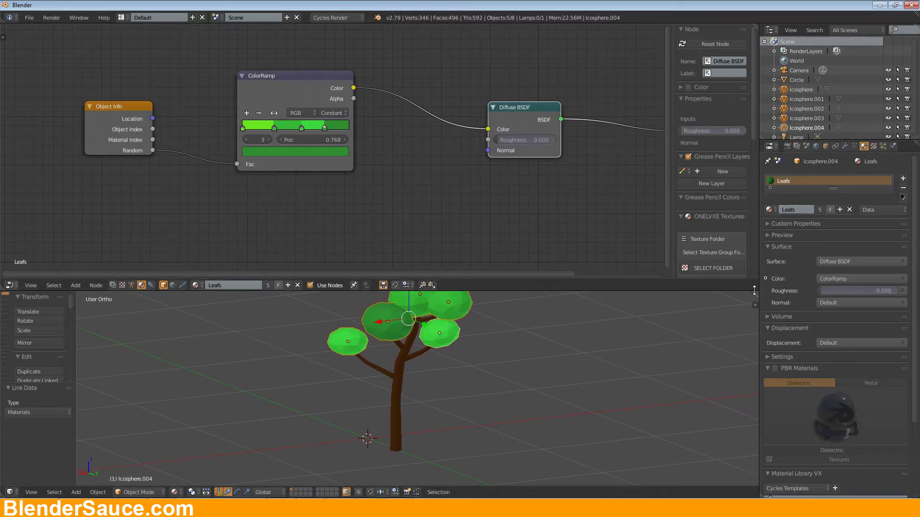
pyautogui.moveTo(754, 293); pyautogui.dragTo(545, 219)
pyautogui.moveTo(544, 220); pyautogui.dragTo(480, 266, button='middle')
pyautogui.rightClick(428, 279)
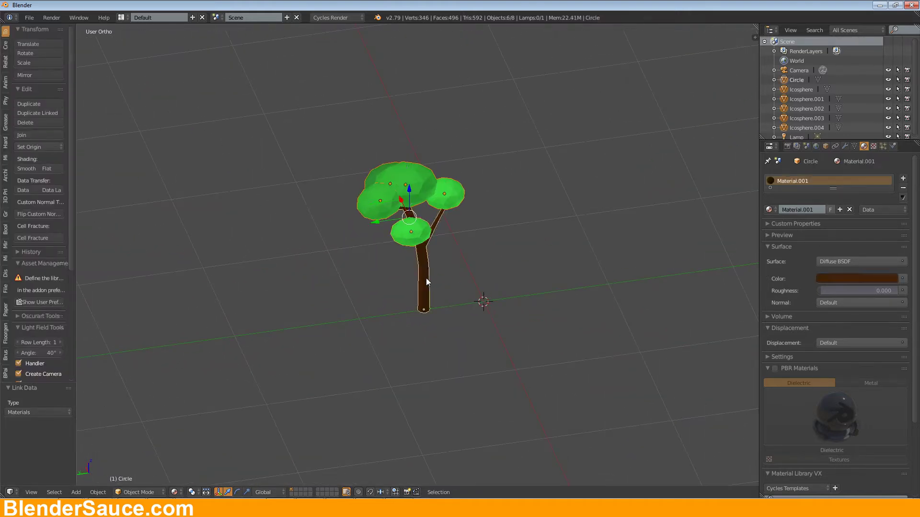
pyautogui.press('g')
pyautogui.press('y')
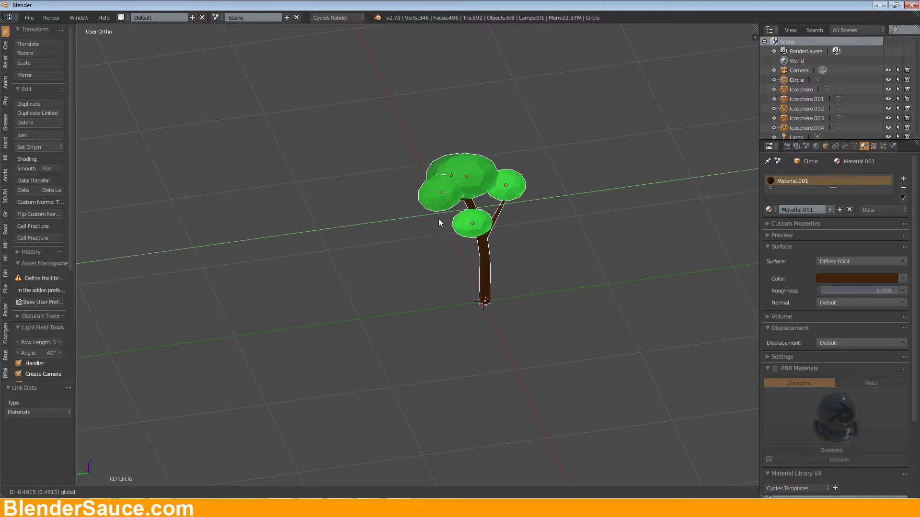
pyautogui.click(438, 218)
# Add a ground plane under the tree and scale it by 10
pyautogui.moveTo(554, 268); pyautogui.dragTo(481, 273, button='middle')
pyautogui.hotkey('shift', 'a')
pyautogui.moveTo(485, 273)
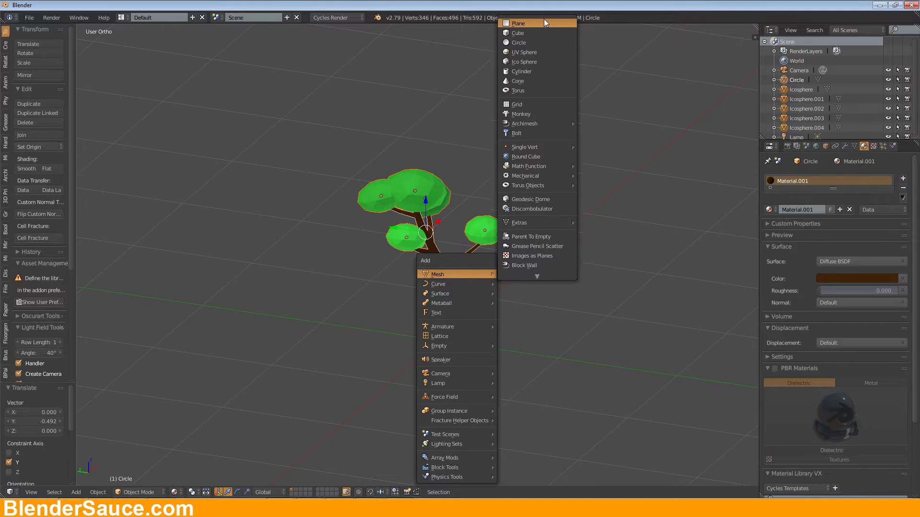
pyautogui.click(537, 25)
pyautogui.write('s10')
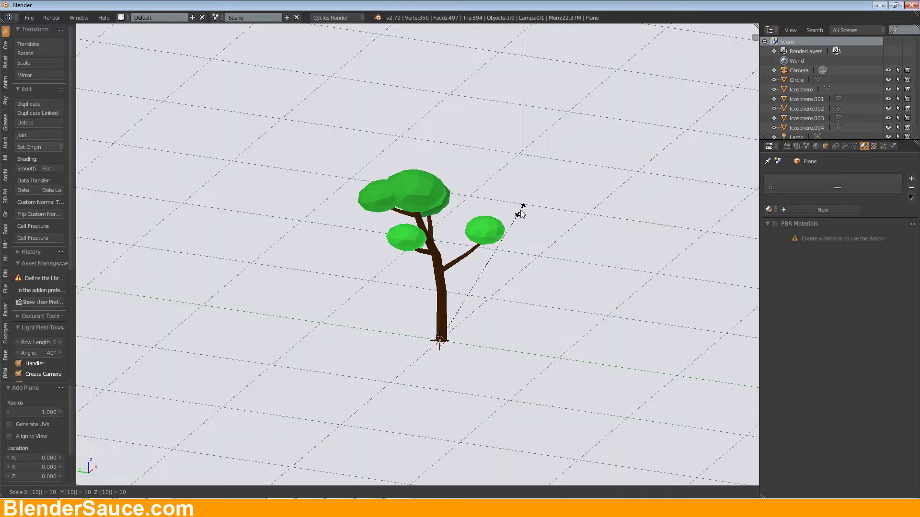
pyautogui.press('Return')
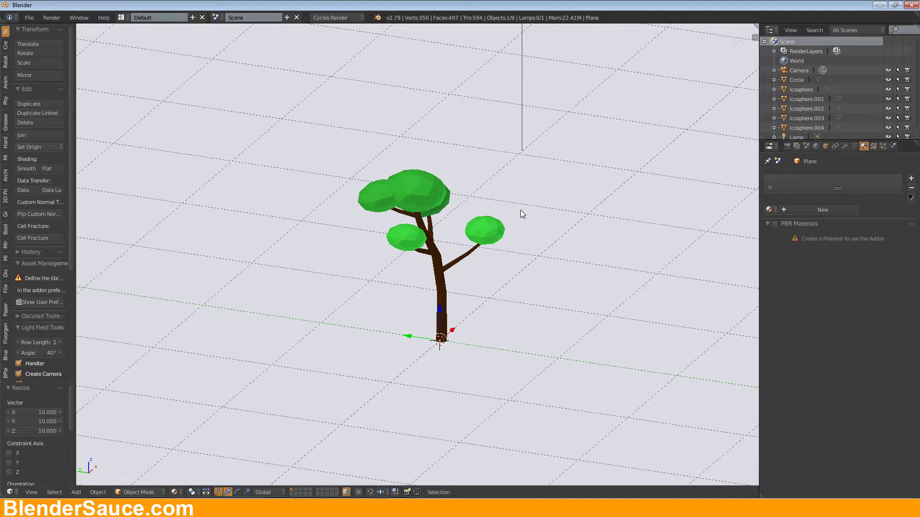
# Align the camera to the current view and rotate it -4.74° about its local X axis
pyautogui.press('ctrl+alt+KP_0')
pyautogui.rightClick(515, 159)
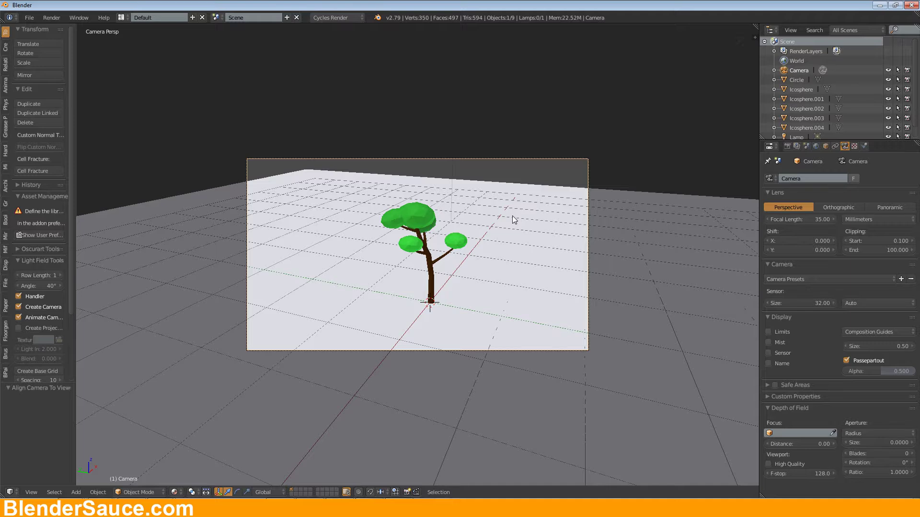
pyautogui.press('r')
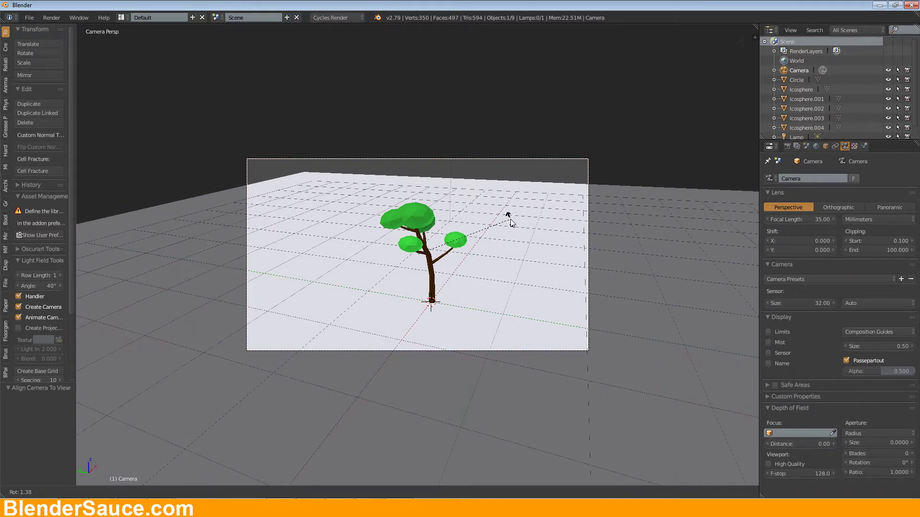
pyautogui.press('x')
pyautogui.press('x')
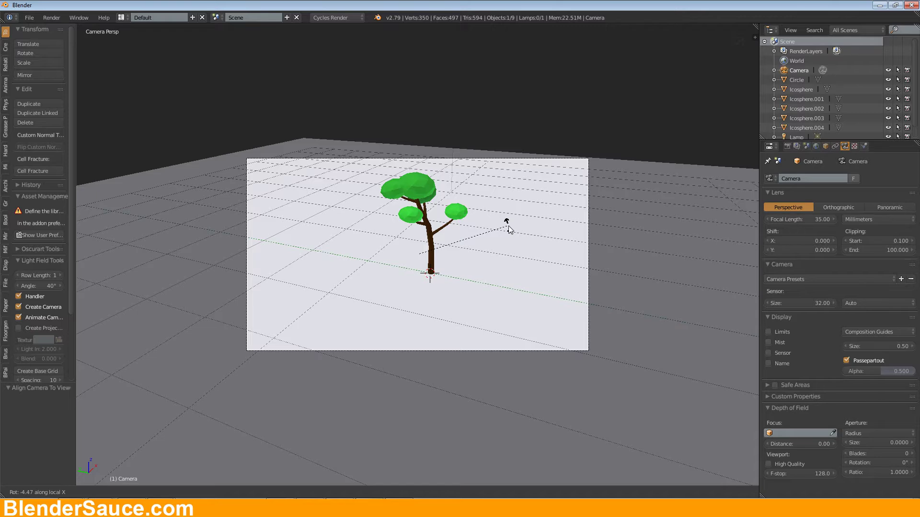
pyautogui.click(507, 231)
# Move the camera by -0.022 in X, 0.416 in Y and 0.292 in Z, and fly it closer to the tree
pyautogui.press('g')
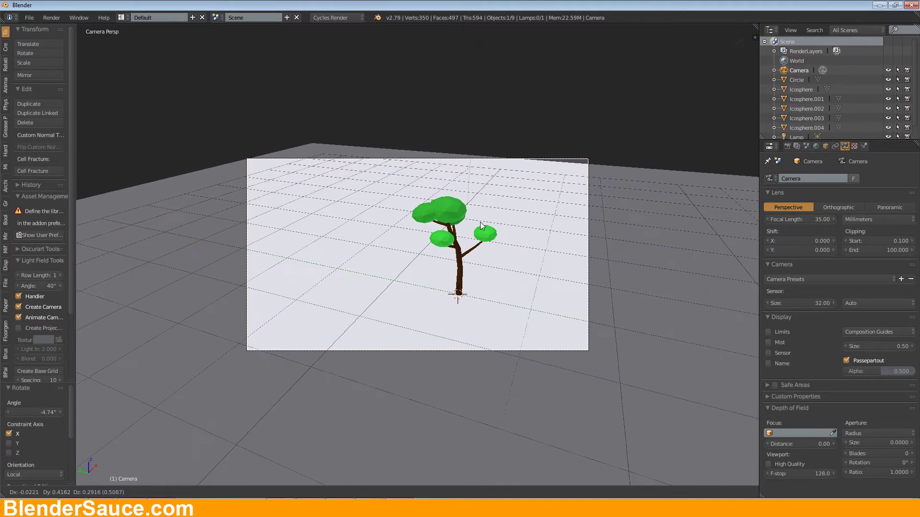
pyautogui.click(481, 225)
pyautogui.hotkey('shift', 'f')
pyautogui.press('w')
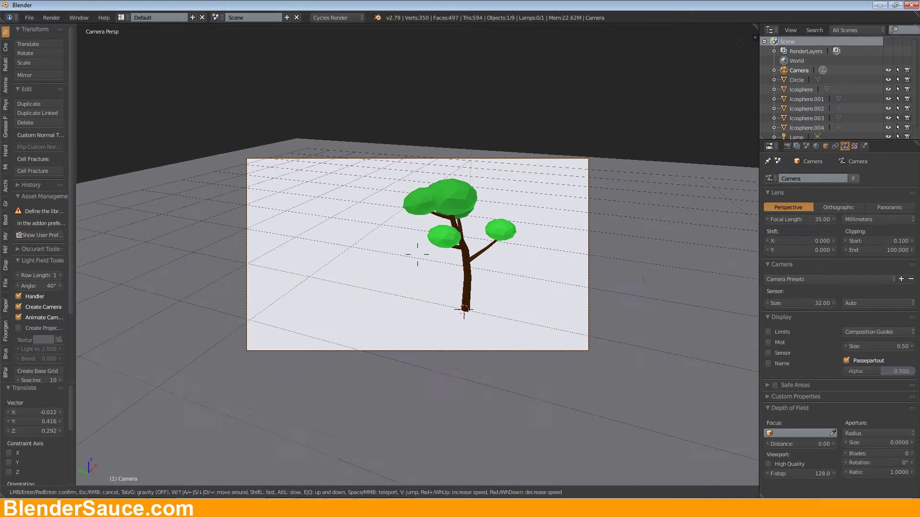
pyautogui.click(469, 262)
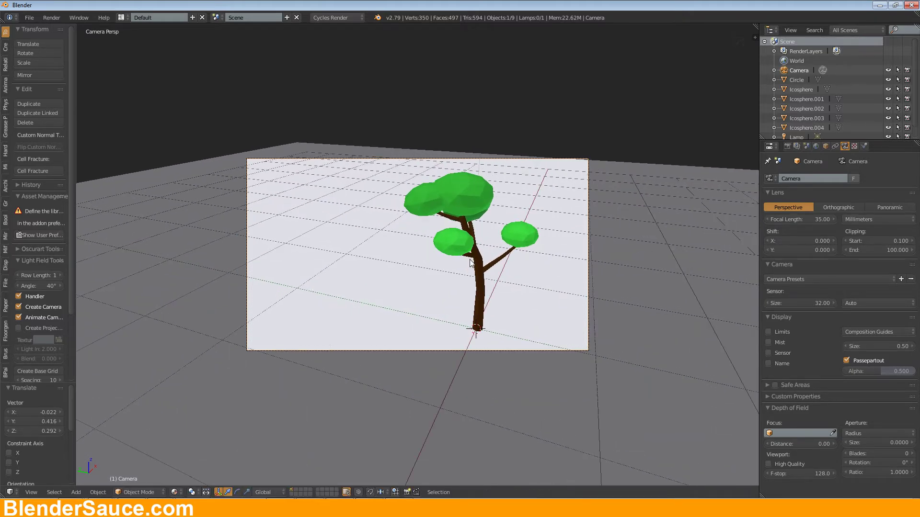
pyautogui.rightClick(477, 265)
pyautogui.keyDown('shift'); pyautogui.rightClick(463, 242); pyautogui.keyUp('shift')
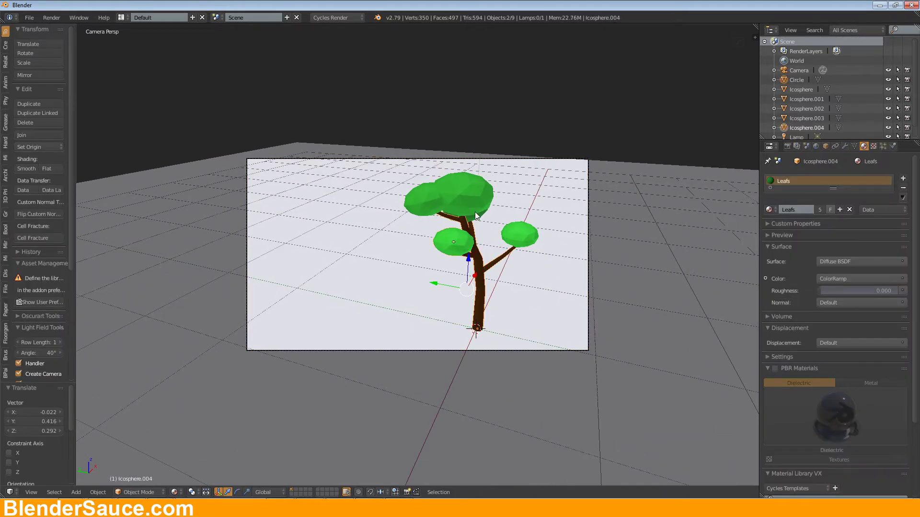
pyautogui.keyDown('shift'); pyautogui.rightClick(474, 198); pyautogui.keyUp('shift')
# Box-select the whole tree outside the camera view and rotate it -27.1° about global Z as seen through the camera
pyautogui.press('KP_0')
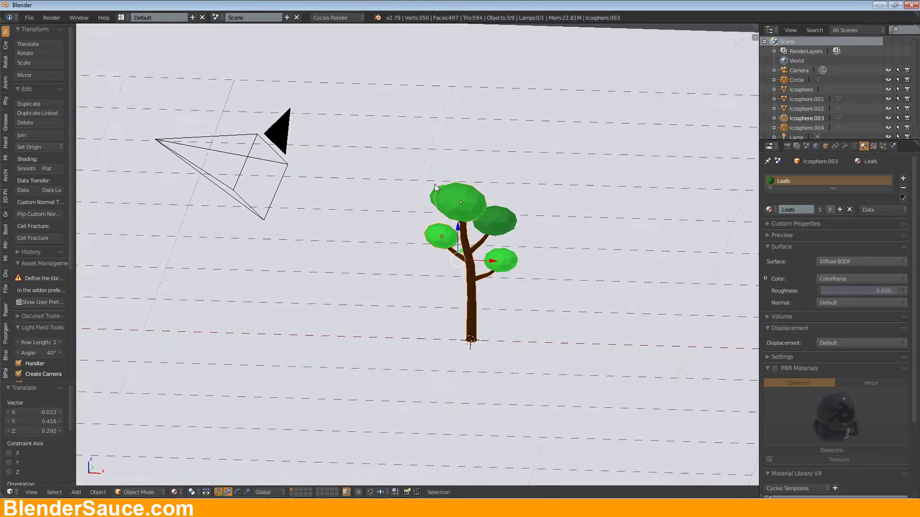
pyautogui.press('KP_5')
pyautogui.press('a')
pyautogui.press('b')
pyautogui.moveTo(419, 157); pyautogui.dragTo(513, 210)
pyautogui.moveTo(513, 210); pyautogui.dragTo(527, 177, button='middle')
pyautogui.press('b')
pyautogui.moveTo(409, 157); pyautogui.dragTo(539, 280)
pyautogui.moveTo(528, 220); pyautogui.dragTo(558, 240, button='middle')
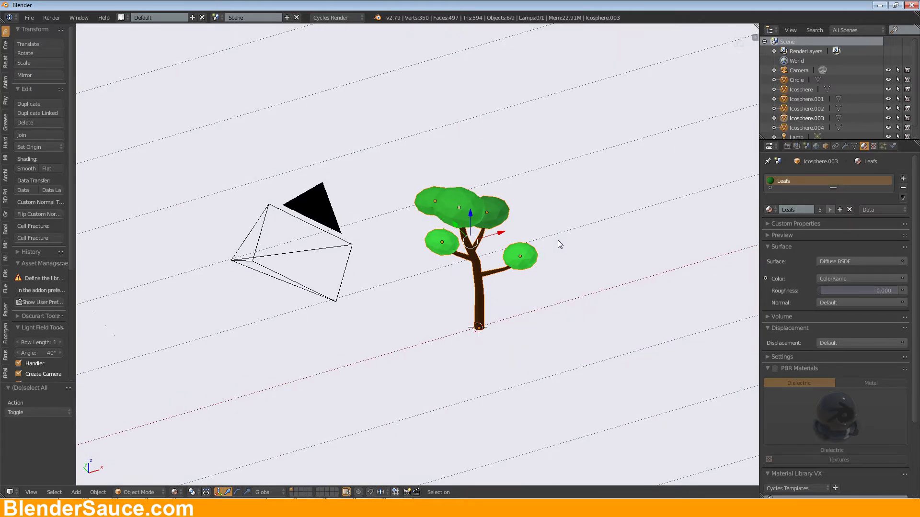
pyautogui.press('KP_0')
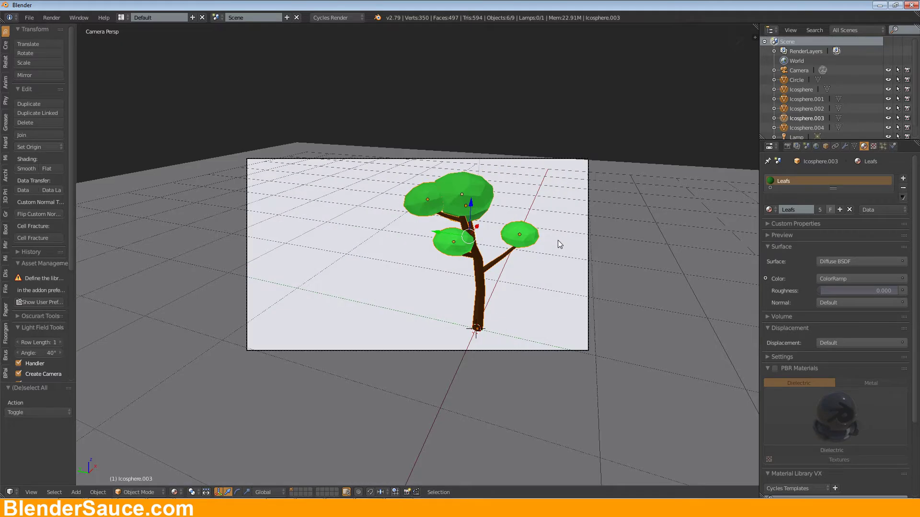
pyautogui.press('r')
pyautogui.press('z')
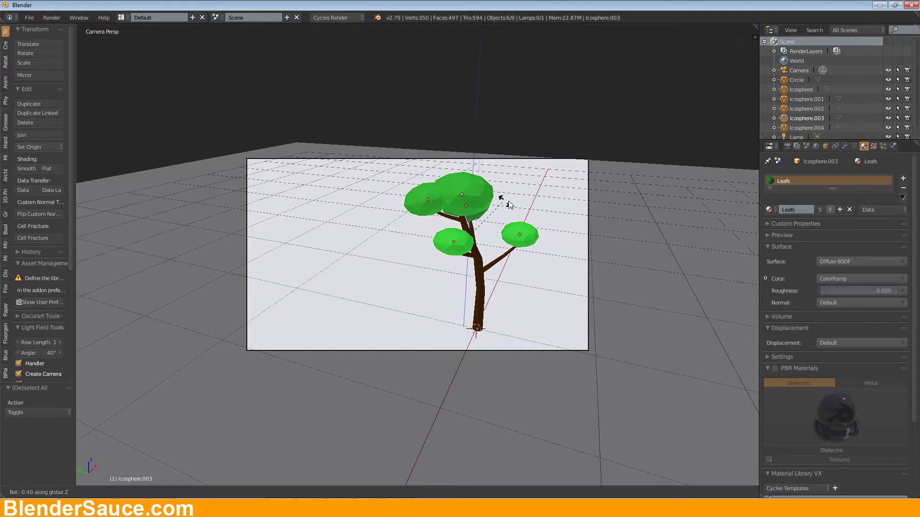
pyautogui.click(537, 211)
# Scale the foliage sphere on the lone lower right branch by 1.381
pyautogui.rightClick(538, 252)
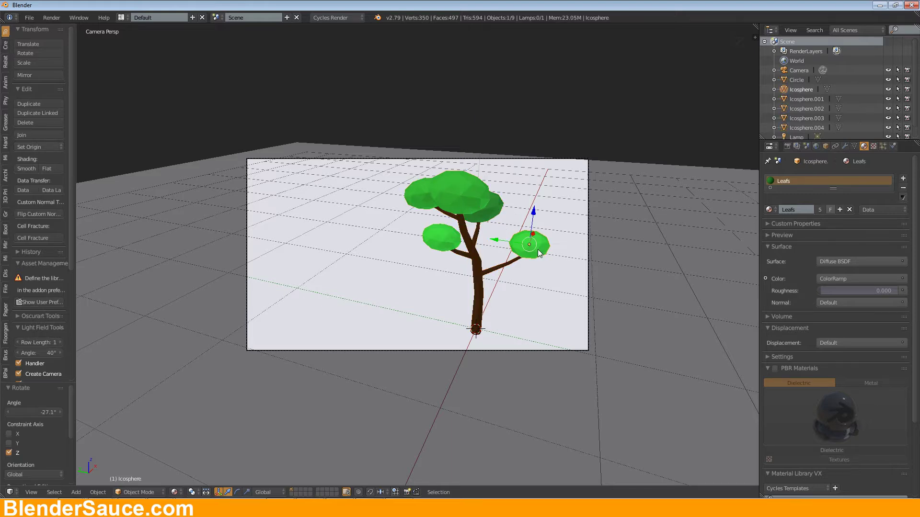
pyautogui.press('s')
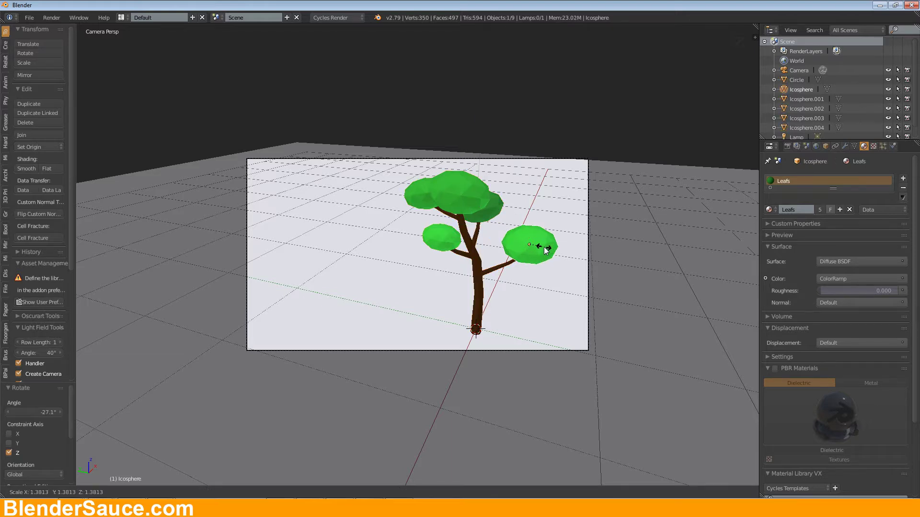
pyautogui.click(546, 250)
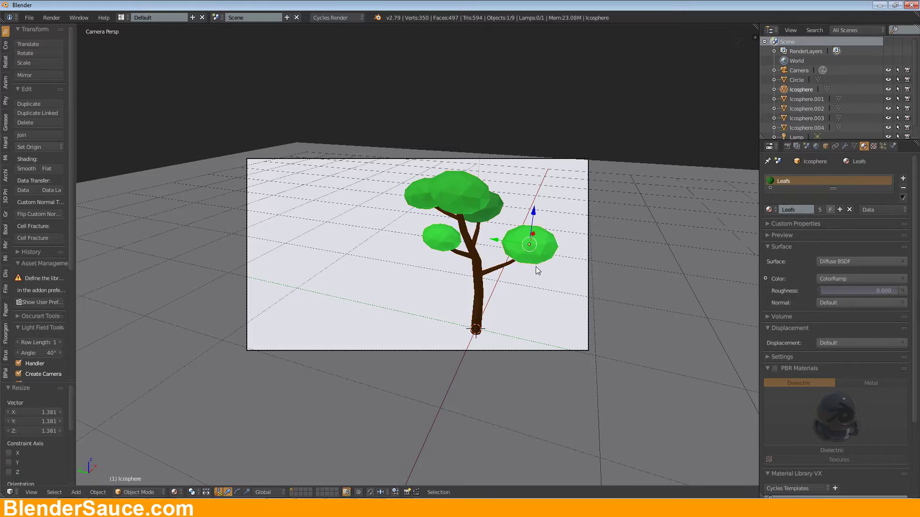
pyautogui.rightClick(453, 240)
pyautogui.rightClick(426, 194)
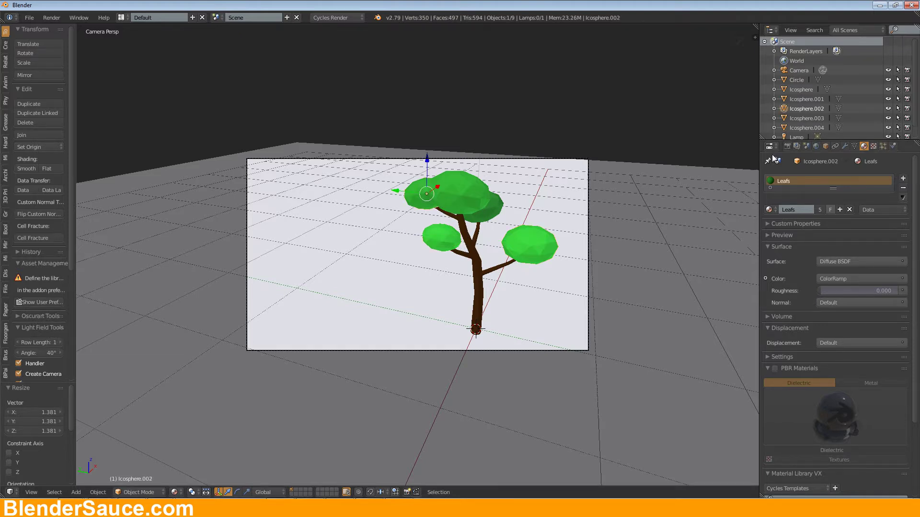
# Enable nodes for the world background and assign an Environment Texture to its color
pyautogui.click(816, 146)
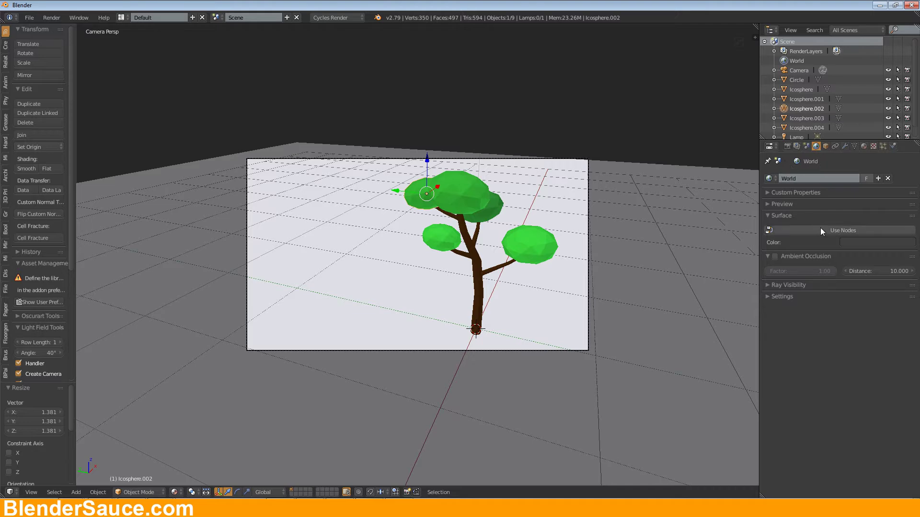
pyautogui.click(910, 247)
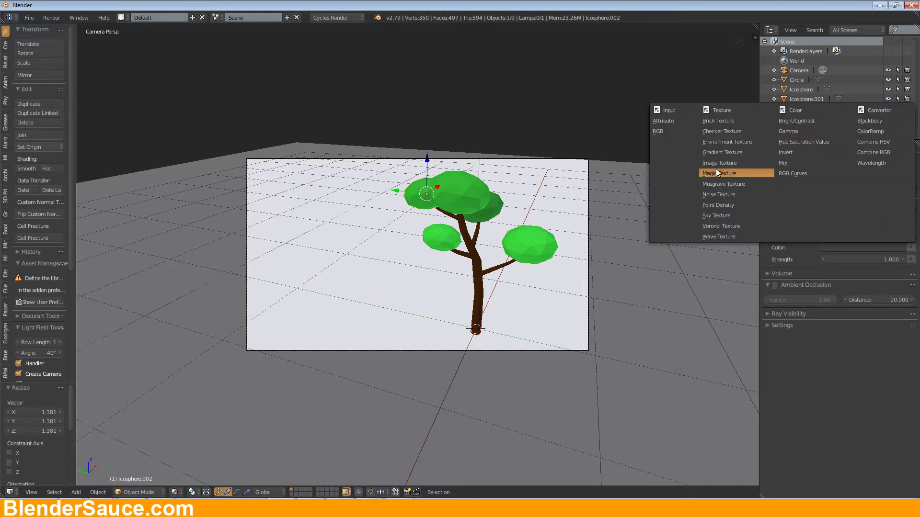
pyautogui.click(736, 142)
# Load Church_HarvestLobby.hdr from the bookmarked HDR folder as the world's environment texture, browsing the files as thumbnails
pyautogui.click(863, 259)
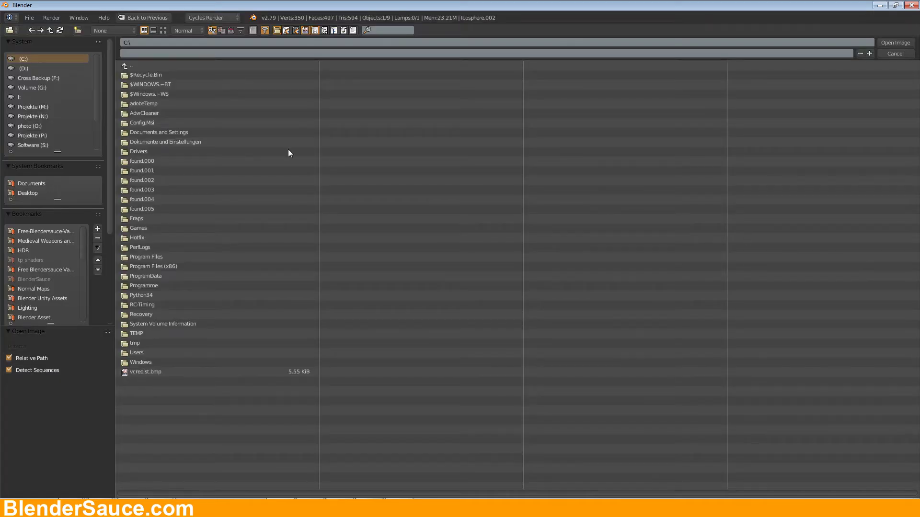
pyautogui.click(25, 250)
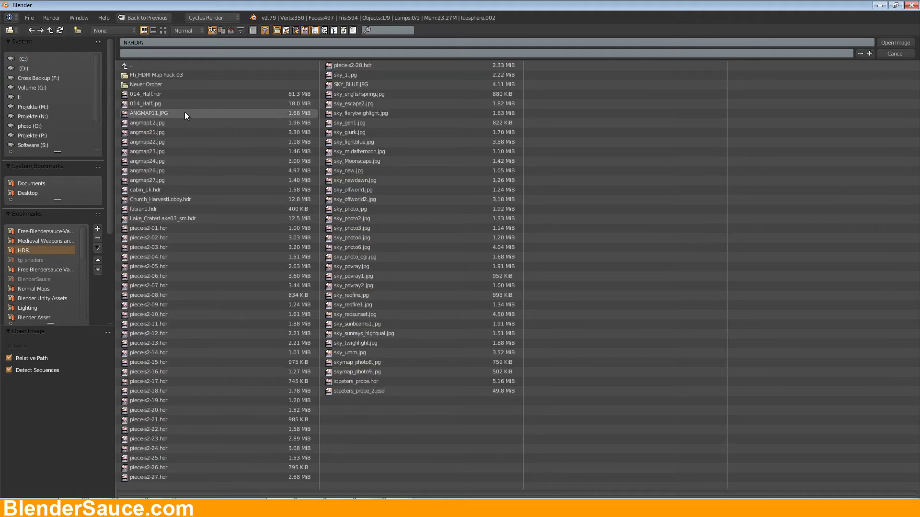
pyautogui.click(162, 31)
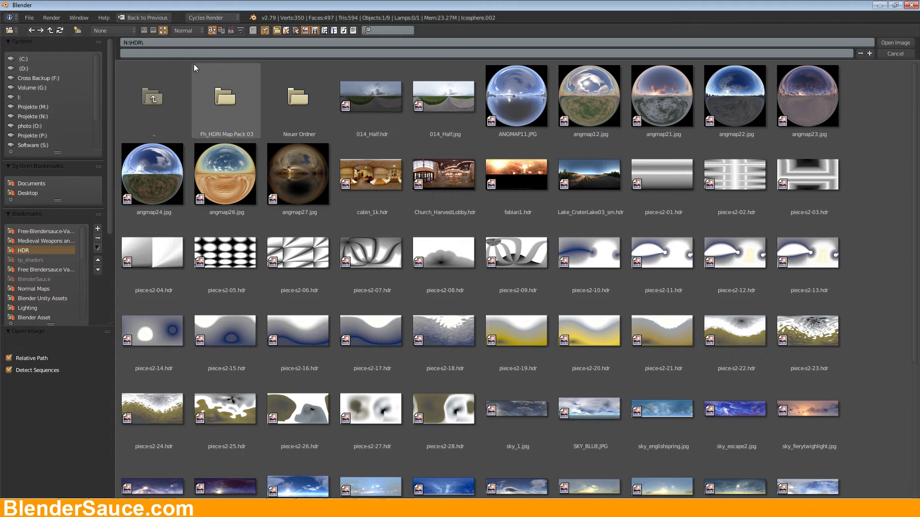
pyautogui.click(452, 178)
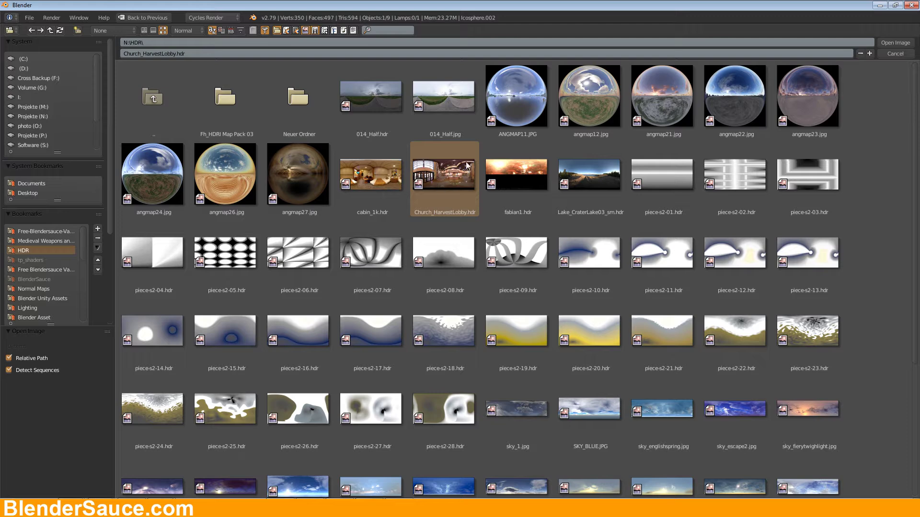
pyautogui.click(893, 42)
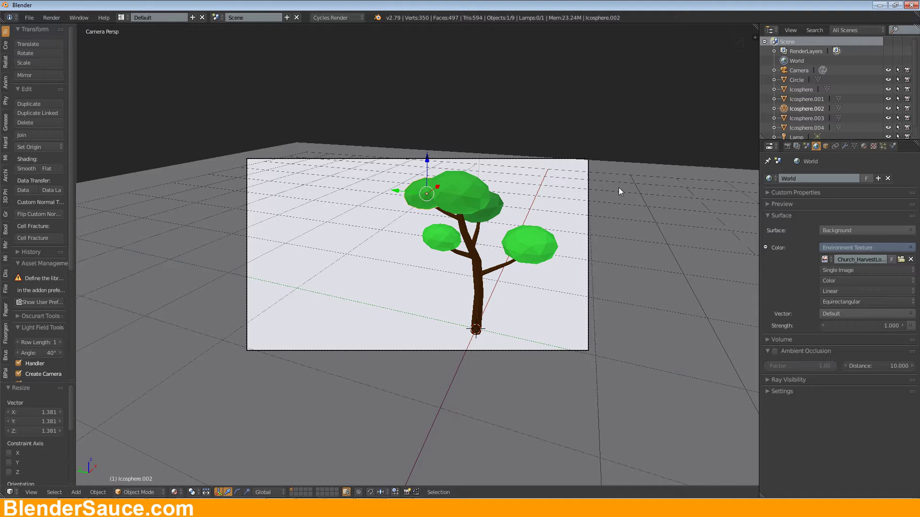
# Move the ground plane 1.411 along the global X axis
pyautogui.rightClick(478, 316)
pyautogui.press('g')
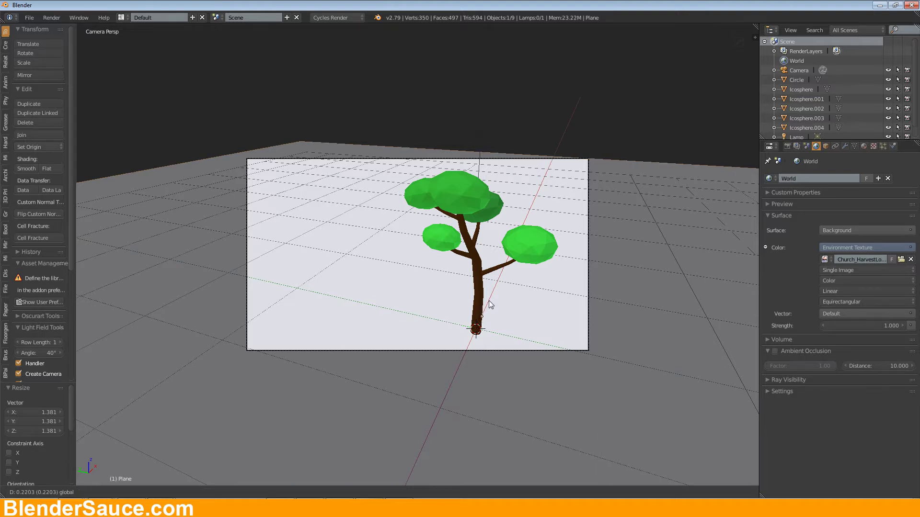
pyautogui.click(510, 250)
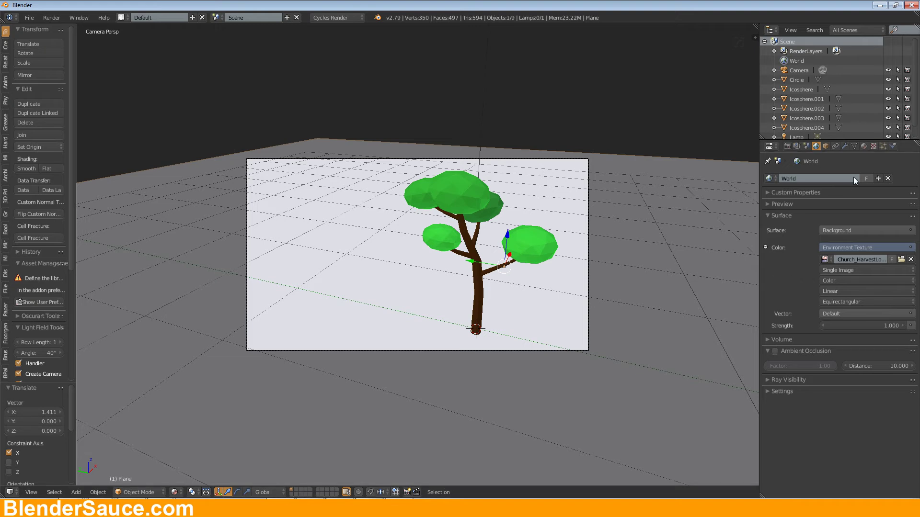
# Enable denoising for the render layer and bring up the render sampling settings
pyautogui.click(796, 147)
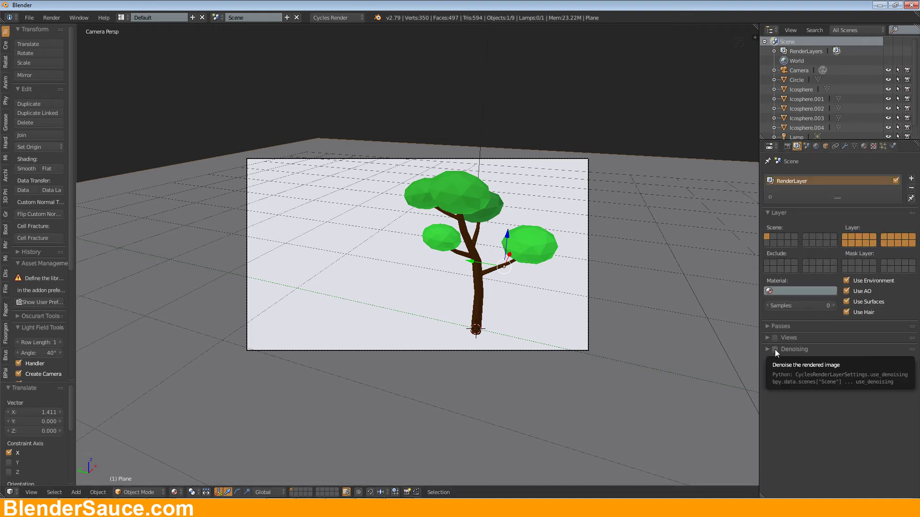
pyautogui.click(775, 349)
pyautogui.click(787, 146)
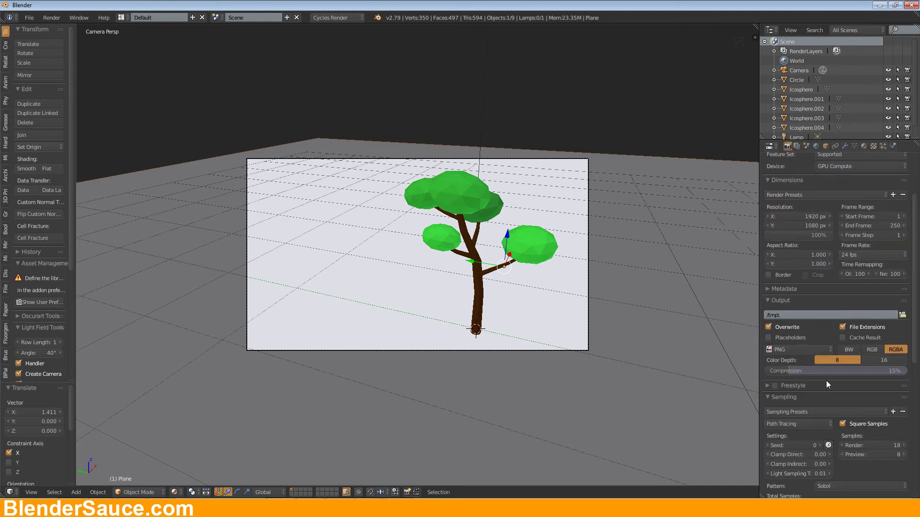
pyautogui.scroll(-5, 826, 381)
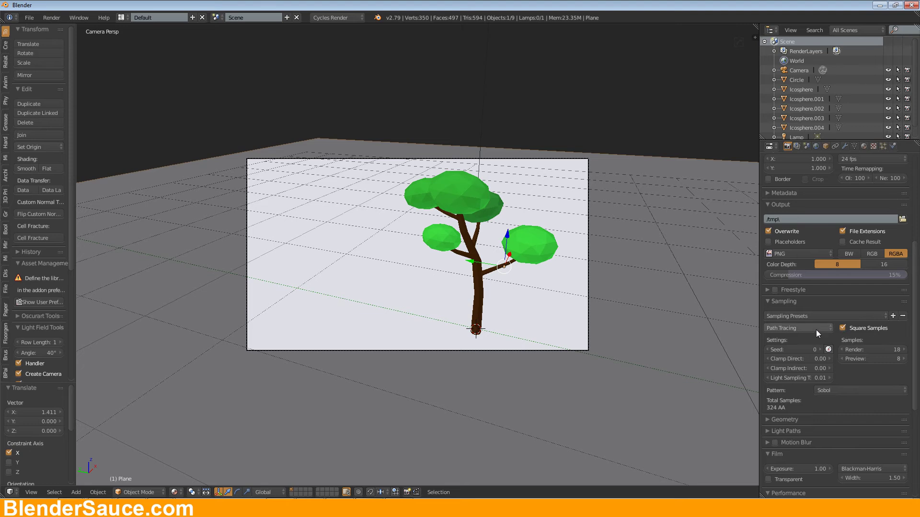